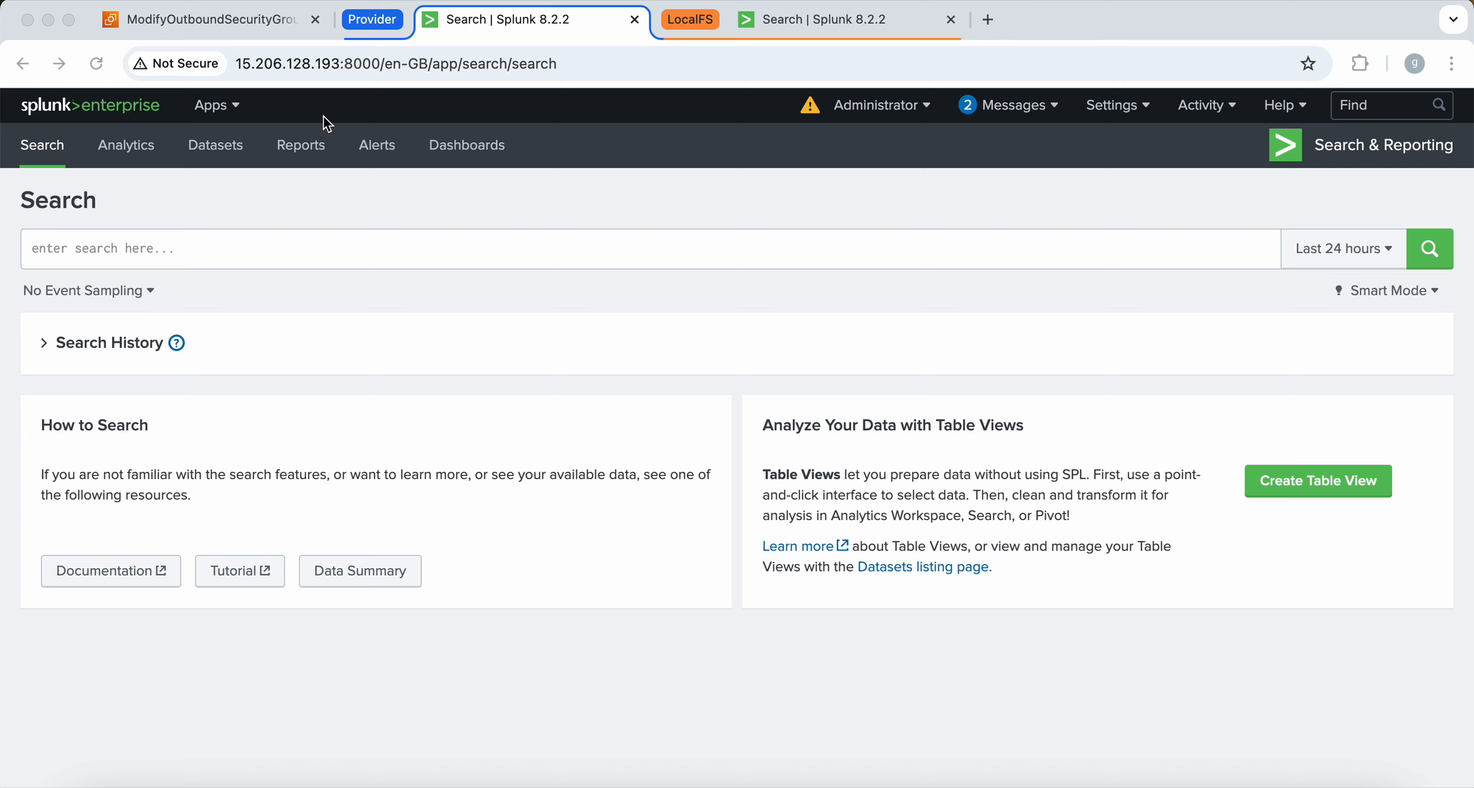
Create and save a new events index named provider_mumbai from Settings > Indexes
{"action": "left_click", "coordinate": [1117, 105]}
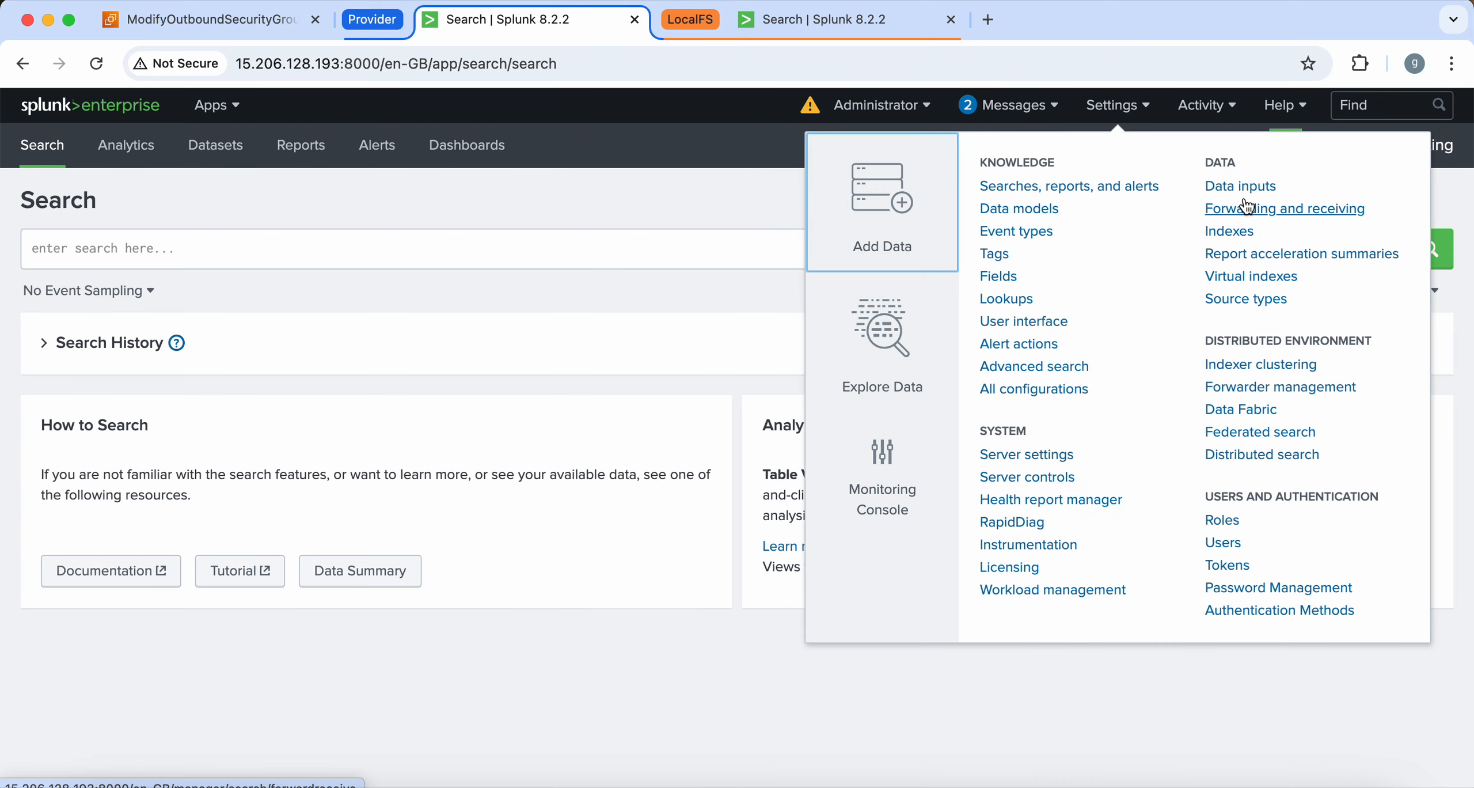
{"action": "left_click", "coordinate": [1240, 233]}
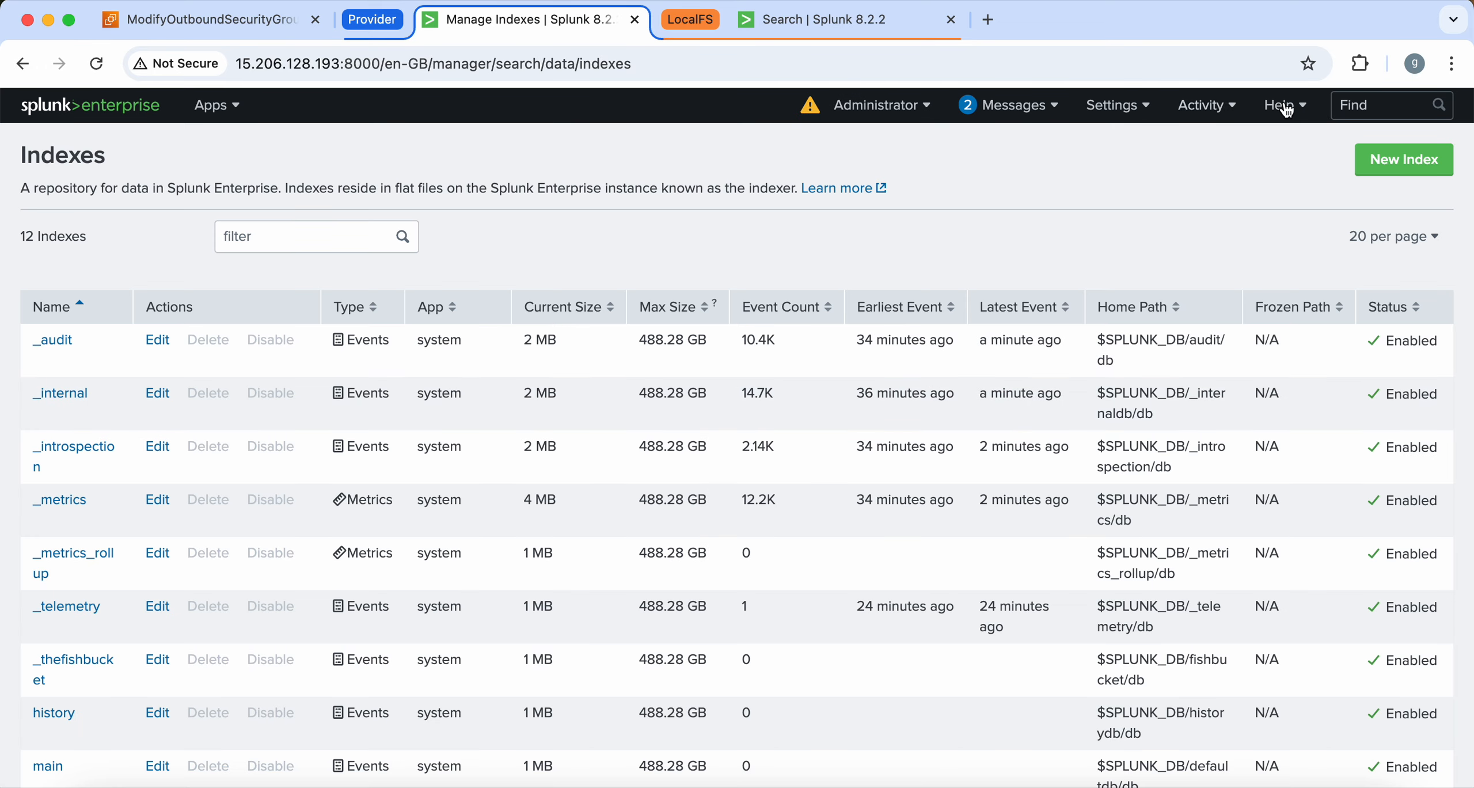
{"action": "left_click", "coordinate": [1404, 160]}
{"action": "left_click", "coordinate": [616, 260]}
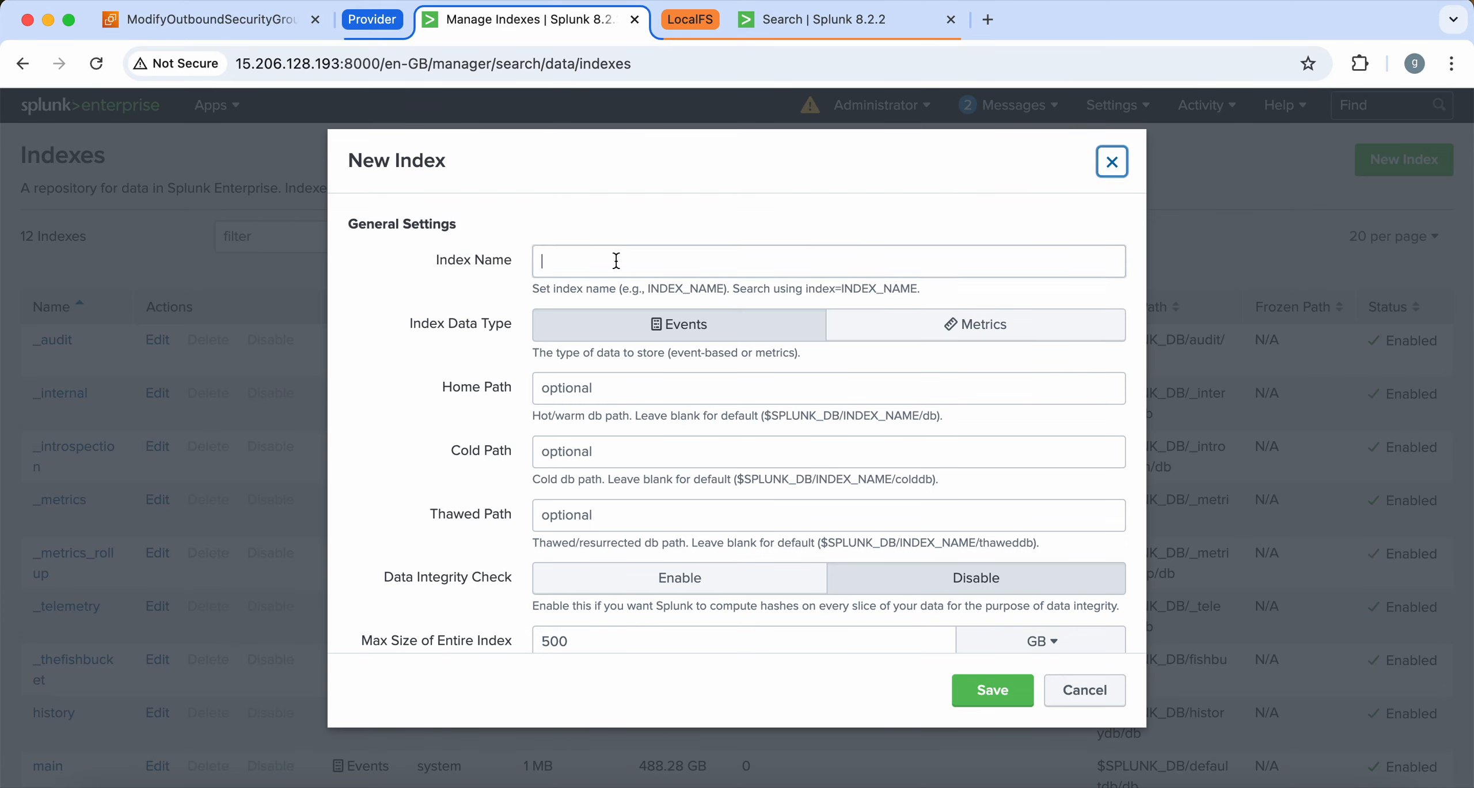
{"action": "type", "text": "provider"}
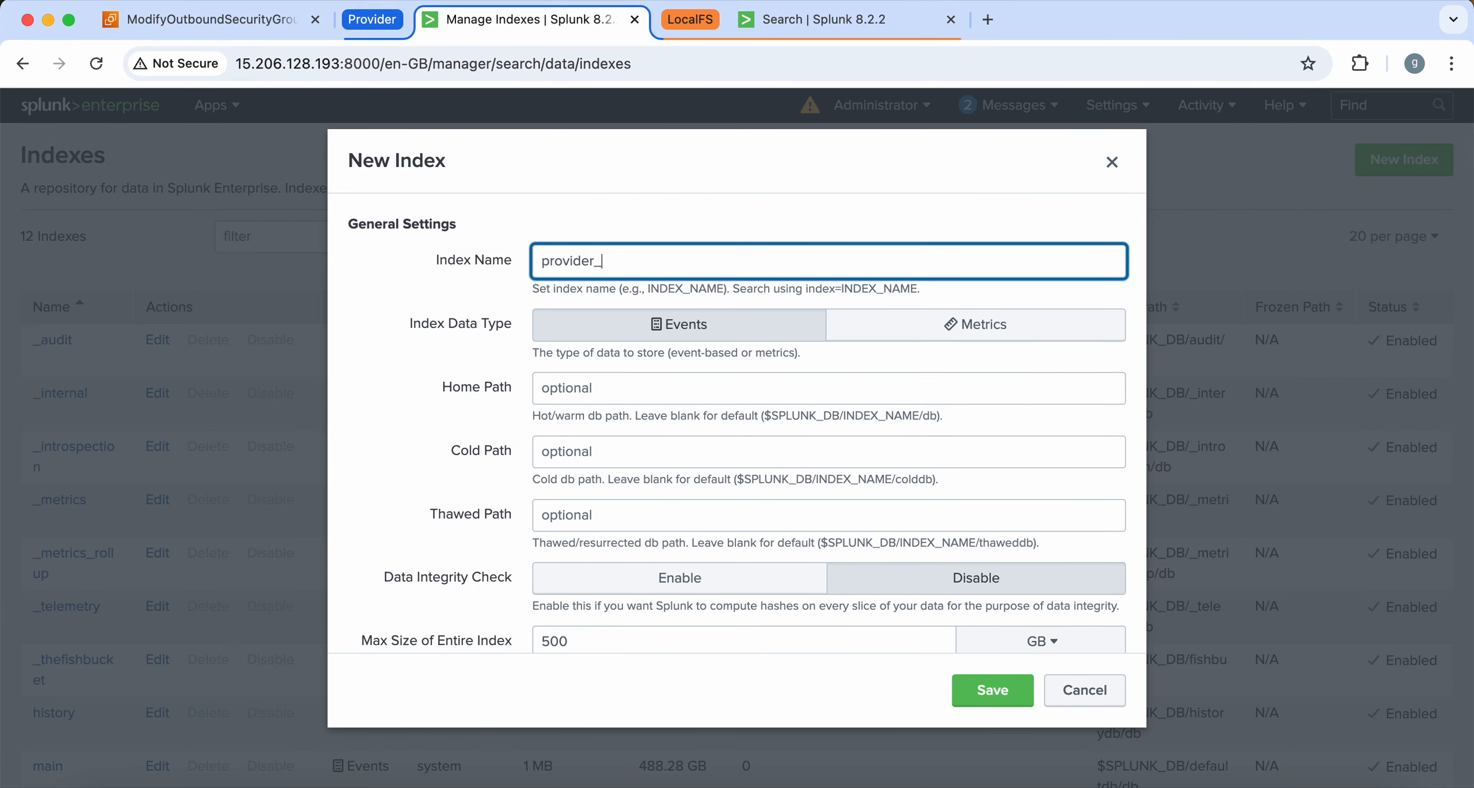
{"action": "type", "text": "_mumbai"}
{"action": "key", "text": "BackSpace"}
{"action": "double_click", "coordinate": [684, 260]}
{"action": "key", "text": "super+c"}
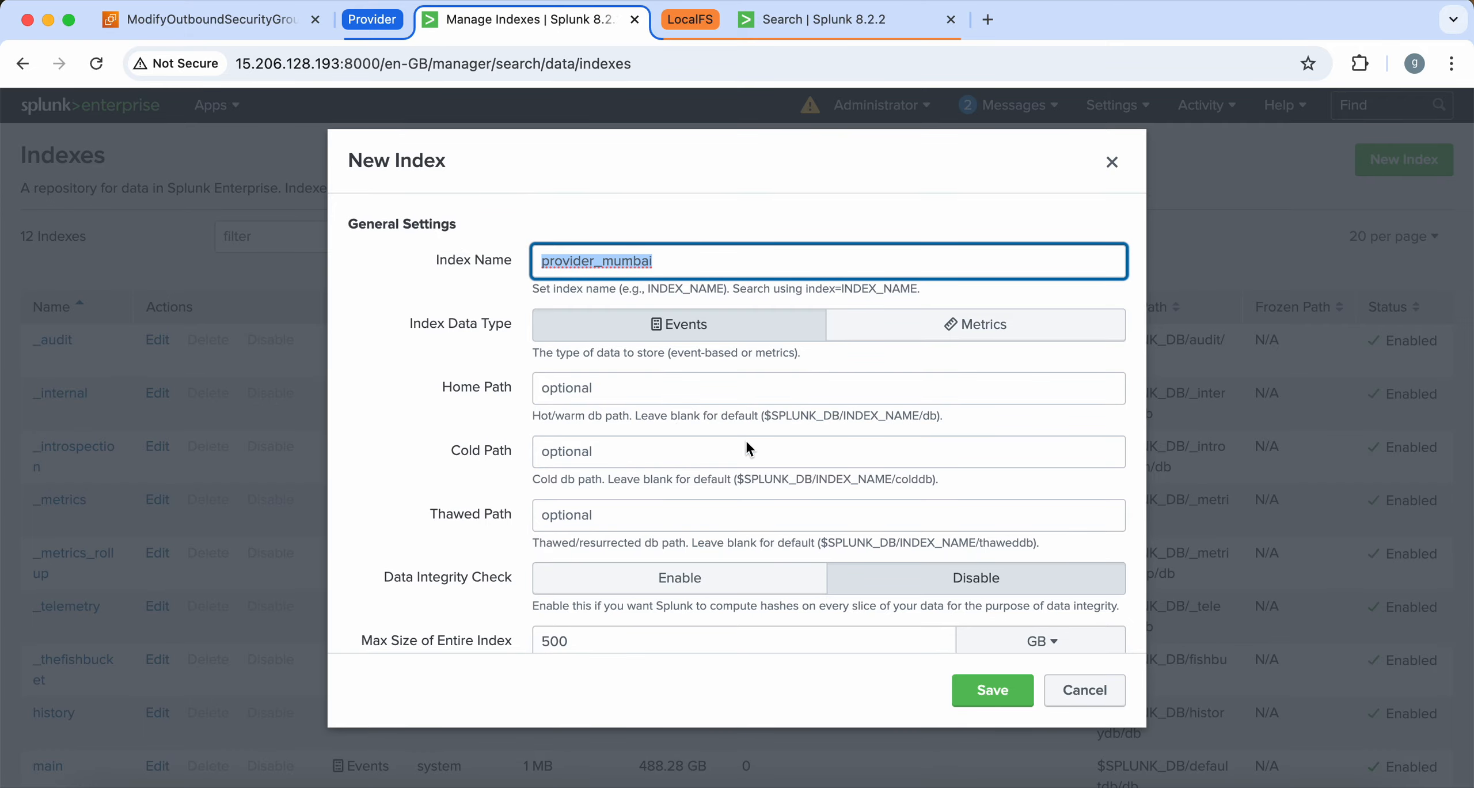
{"action": "left_click", "coordinate": [993, 690]}
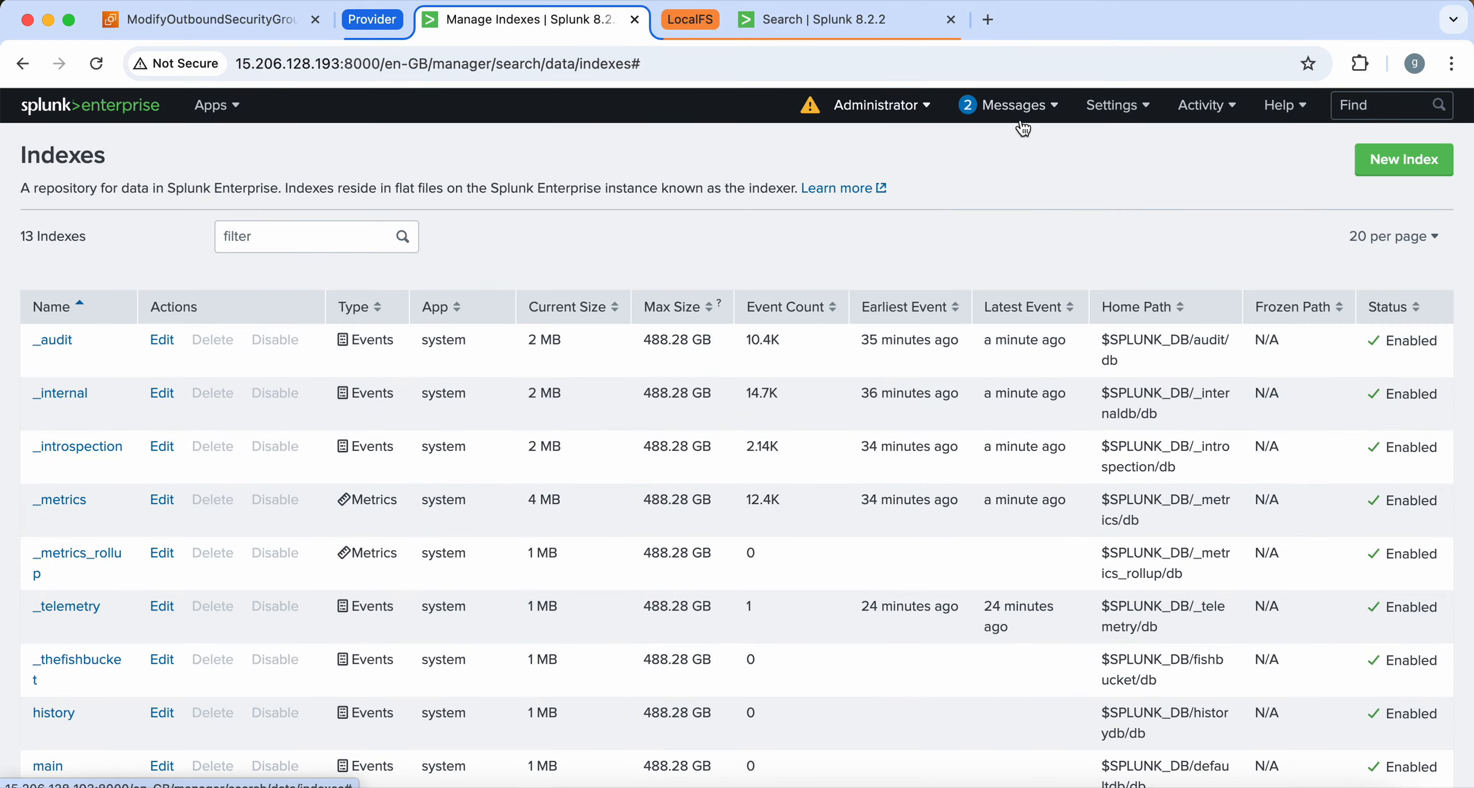
{"action": "left_click", "coordinate": [1117, 105]}
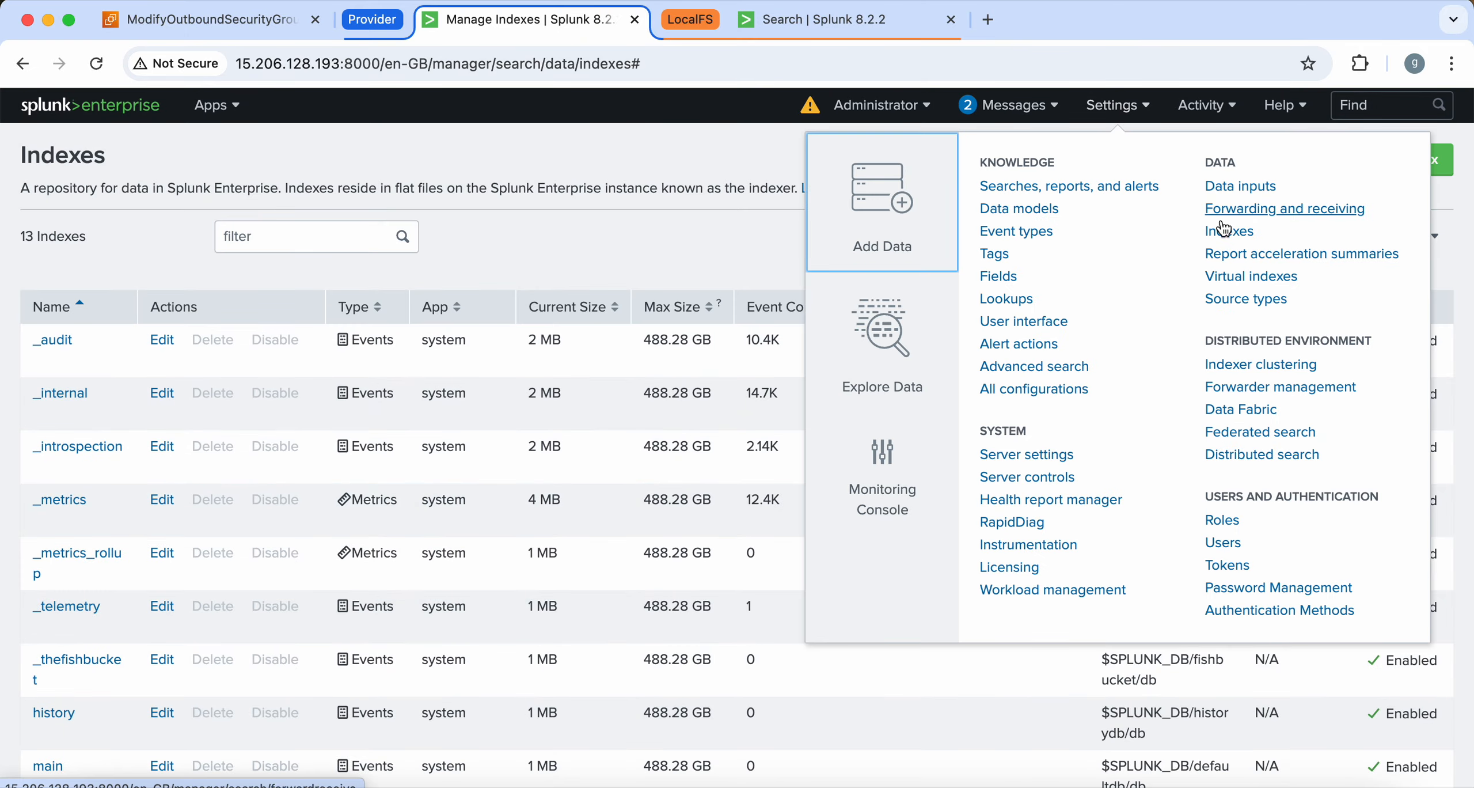
Edit the 'provider' HEC token to allow provider_mumbai in place of provider_1, and save
{"action": "left_click", "coordinate": [1241, 185]}
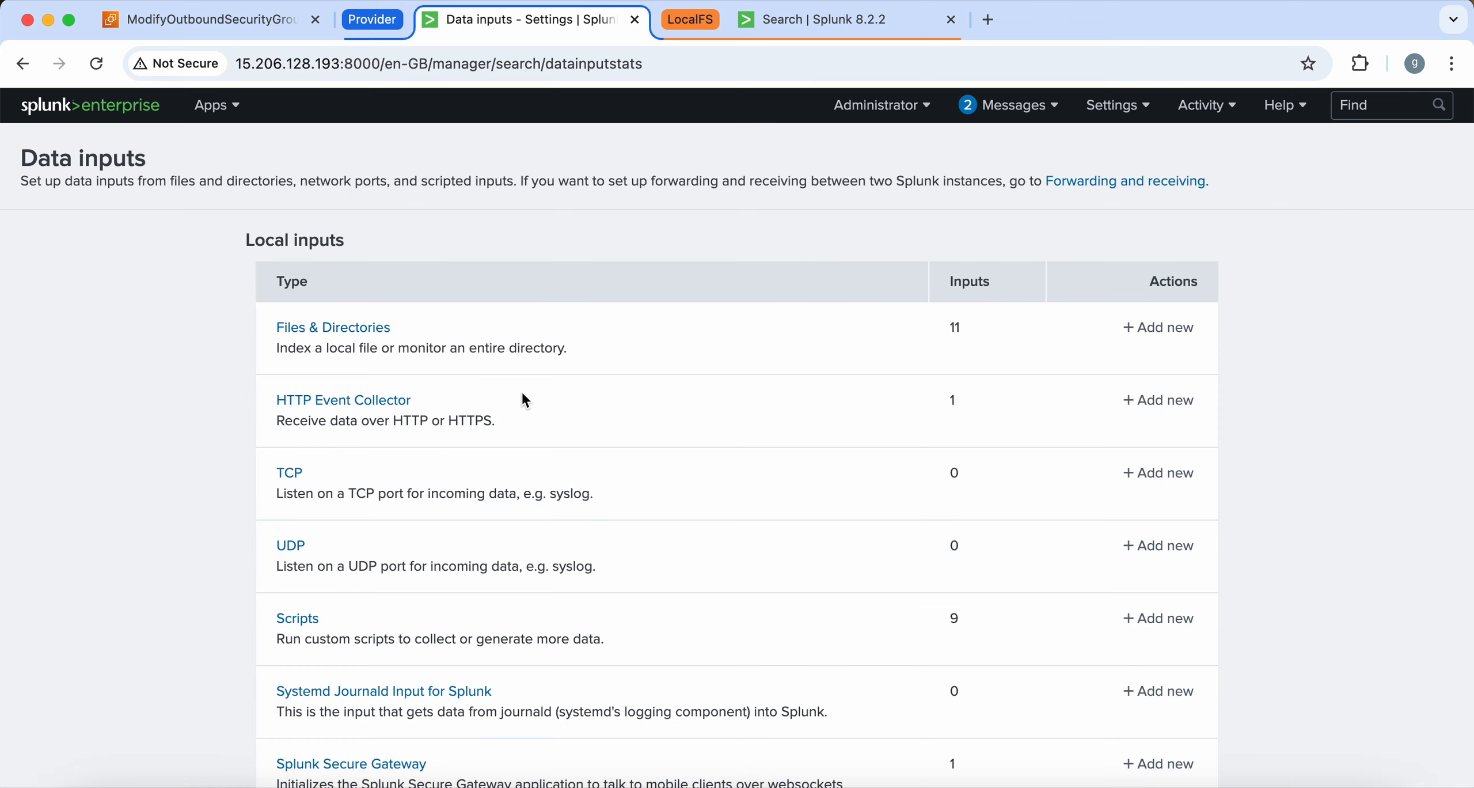
{"action": "left_click", "coordinate": [389, 400]}
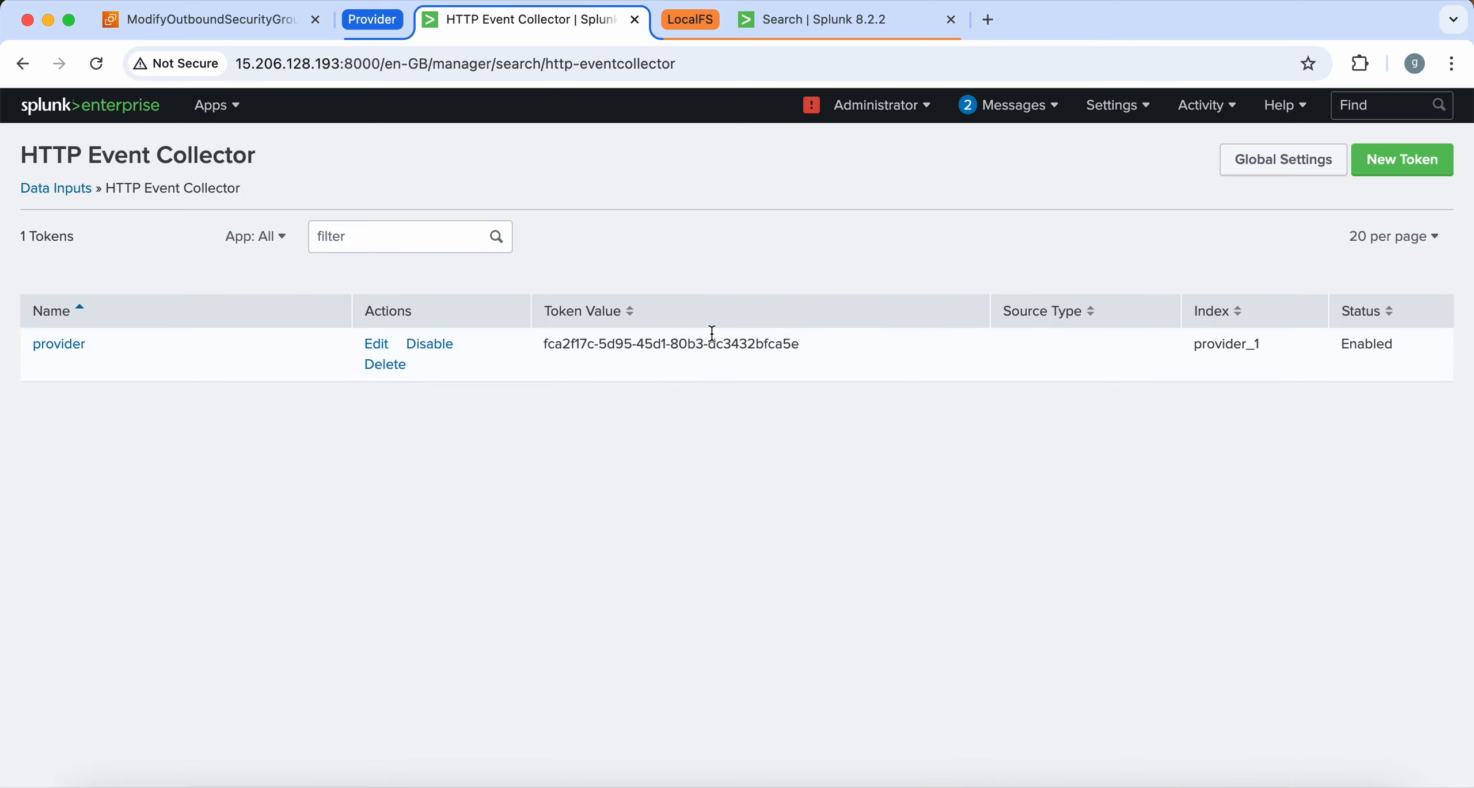
{"action": "left_click", "coordinate": [78, 345]}
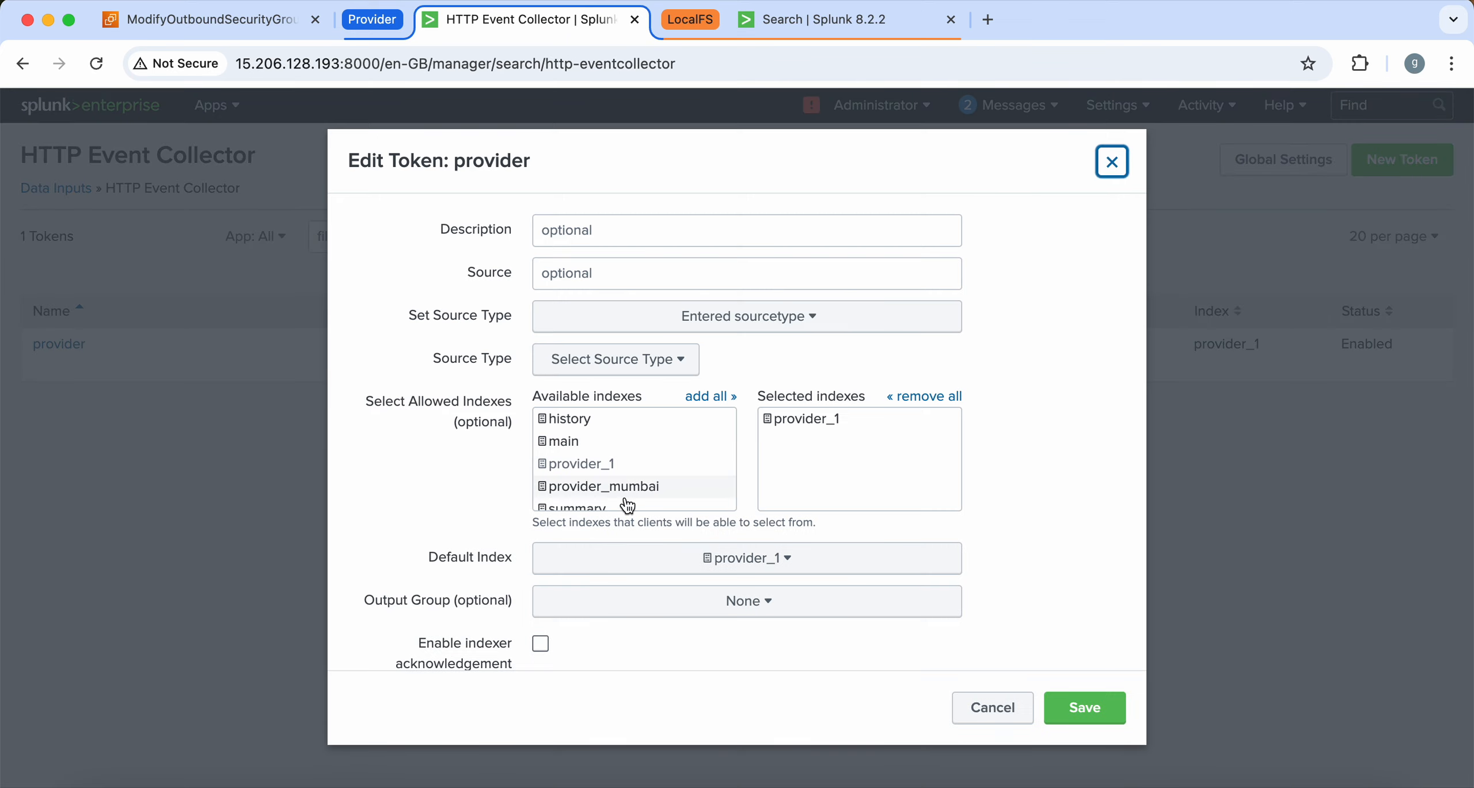
{"action": "left_click", "coordinate": [808, 418]}
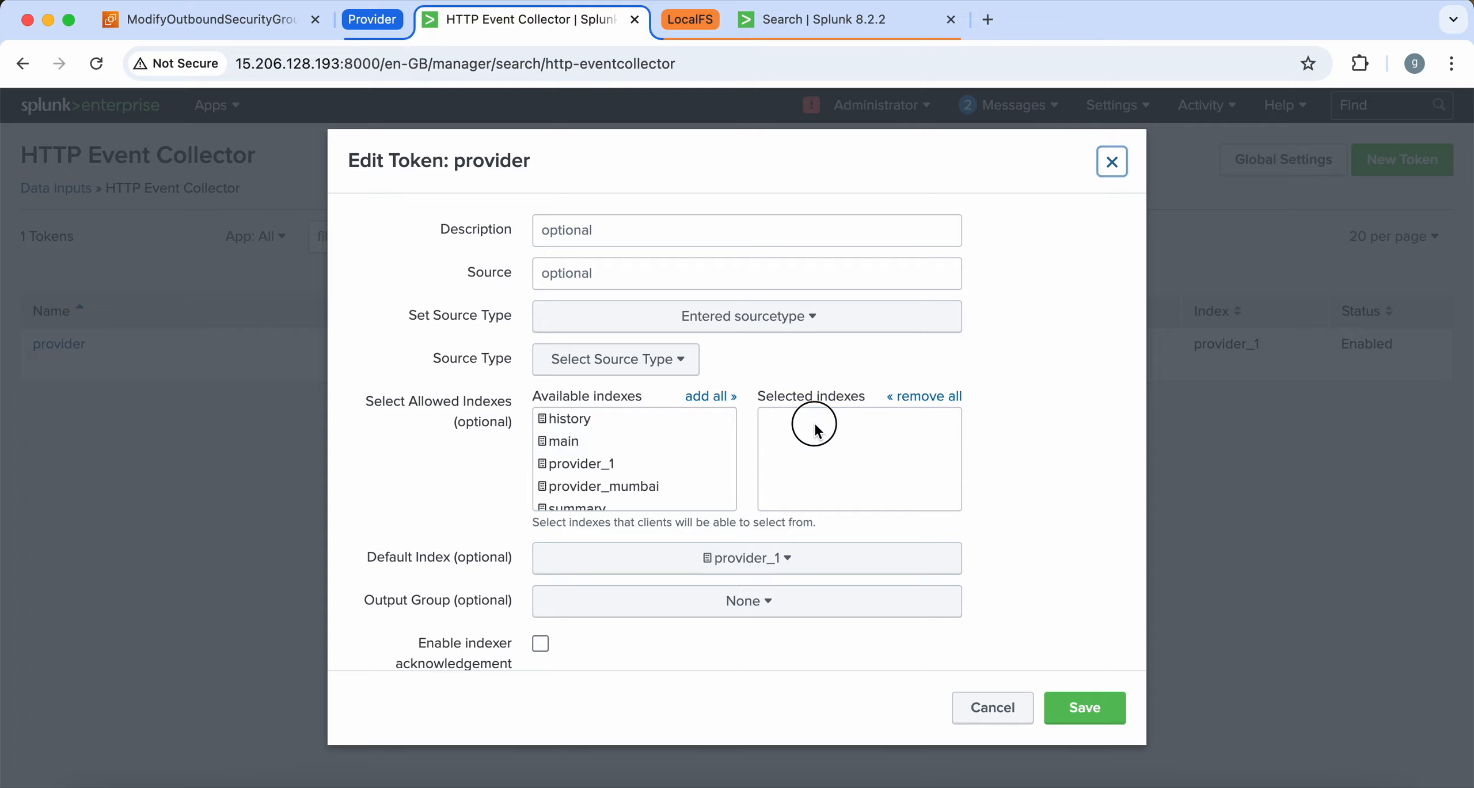
{"action": "left_click", "coordinate": [628, 487]}
{"action": "left_click", "coordinate": [1085, 708]}
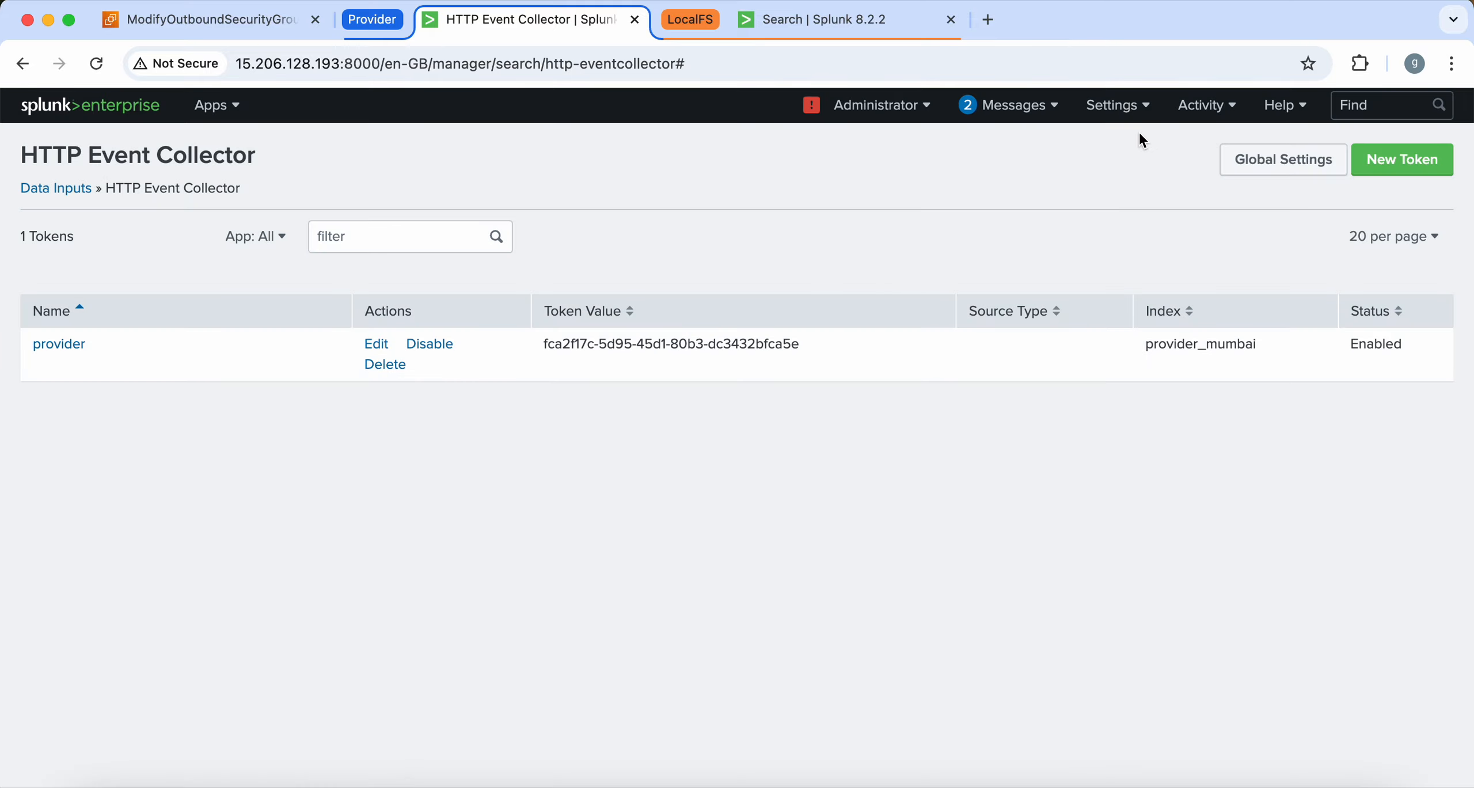
{"action": "left_click", "coordinate": [1116, 104]}
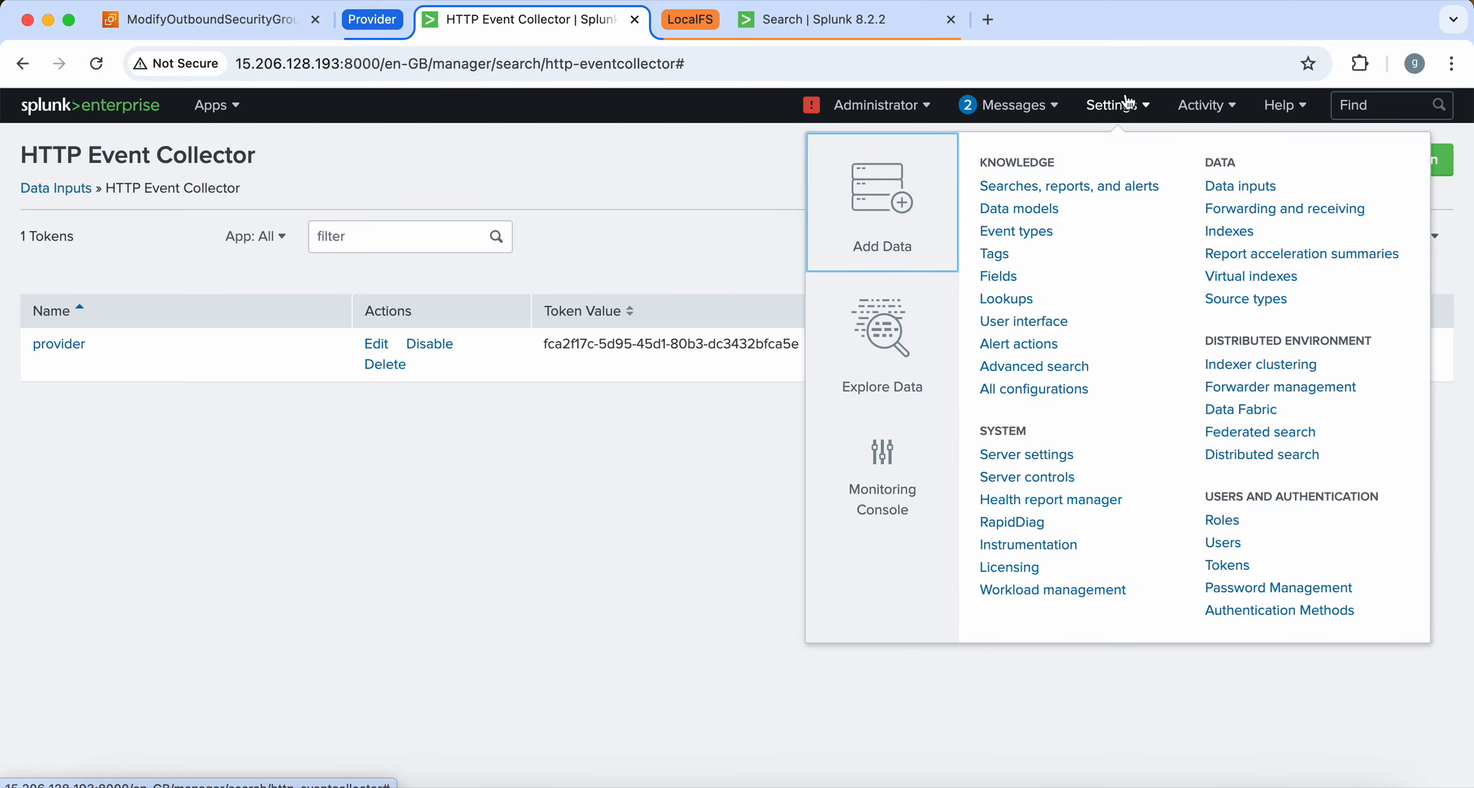
Create a role named provider_mumbai with the provider_mumbai index marked as Included
{"action": "left_click", "coordinate": [1227, 521]}
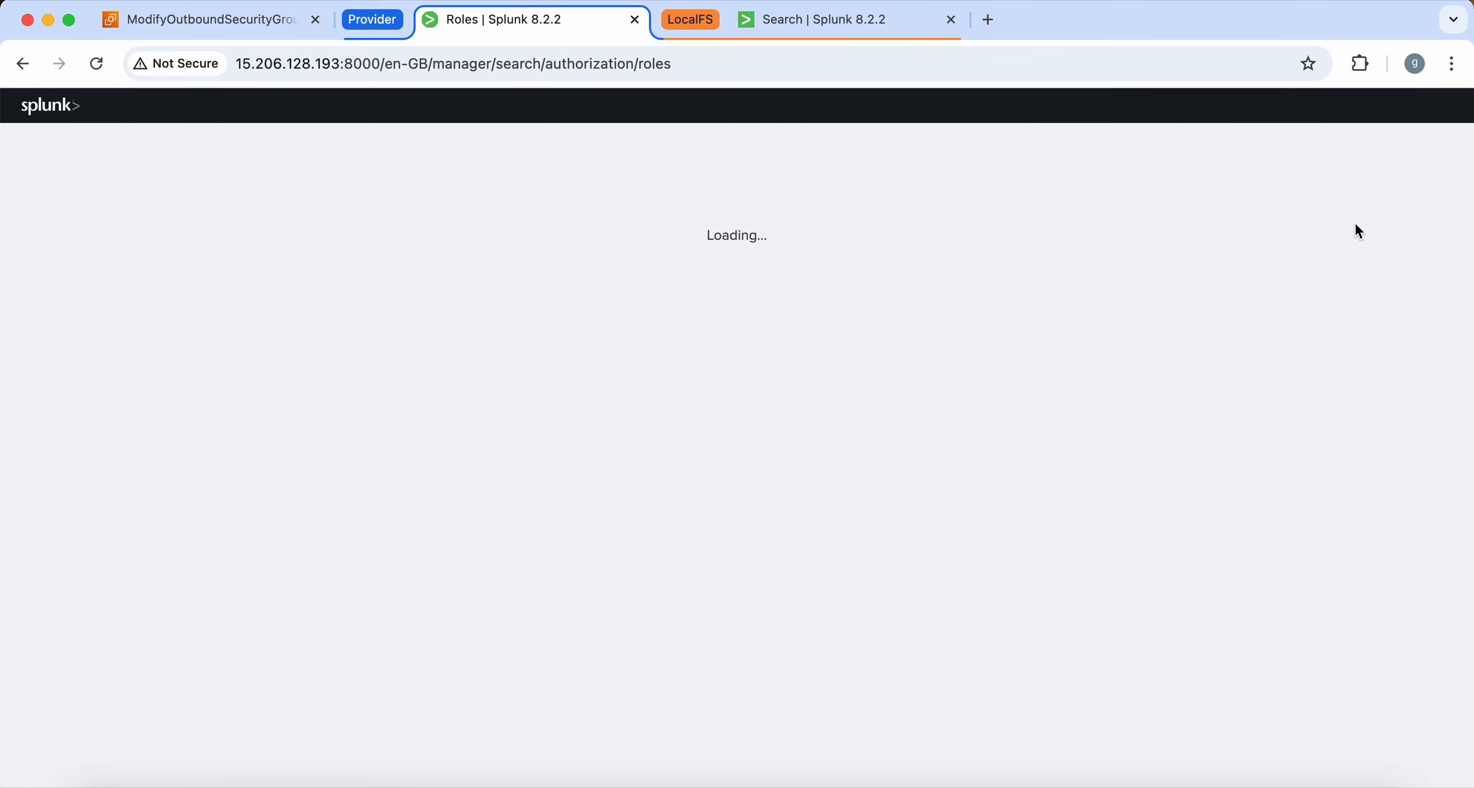
{"action": "left_click", "coordinate": [1379, 168]}
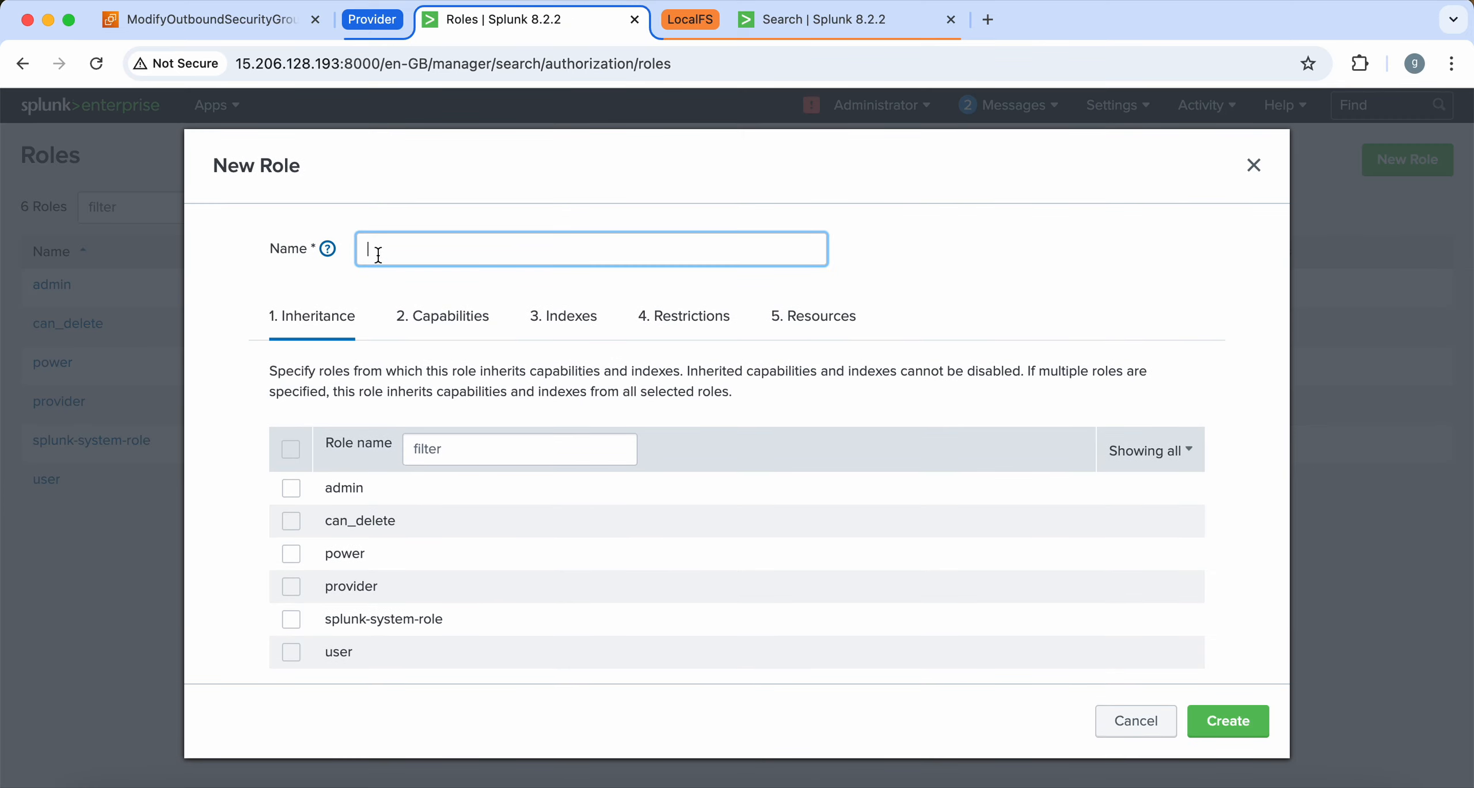
{"action": "key", "text": "super+v"}
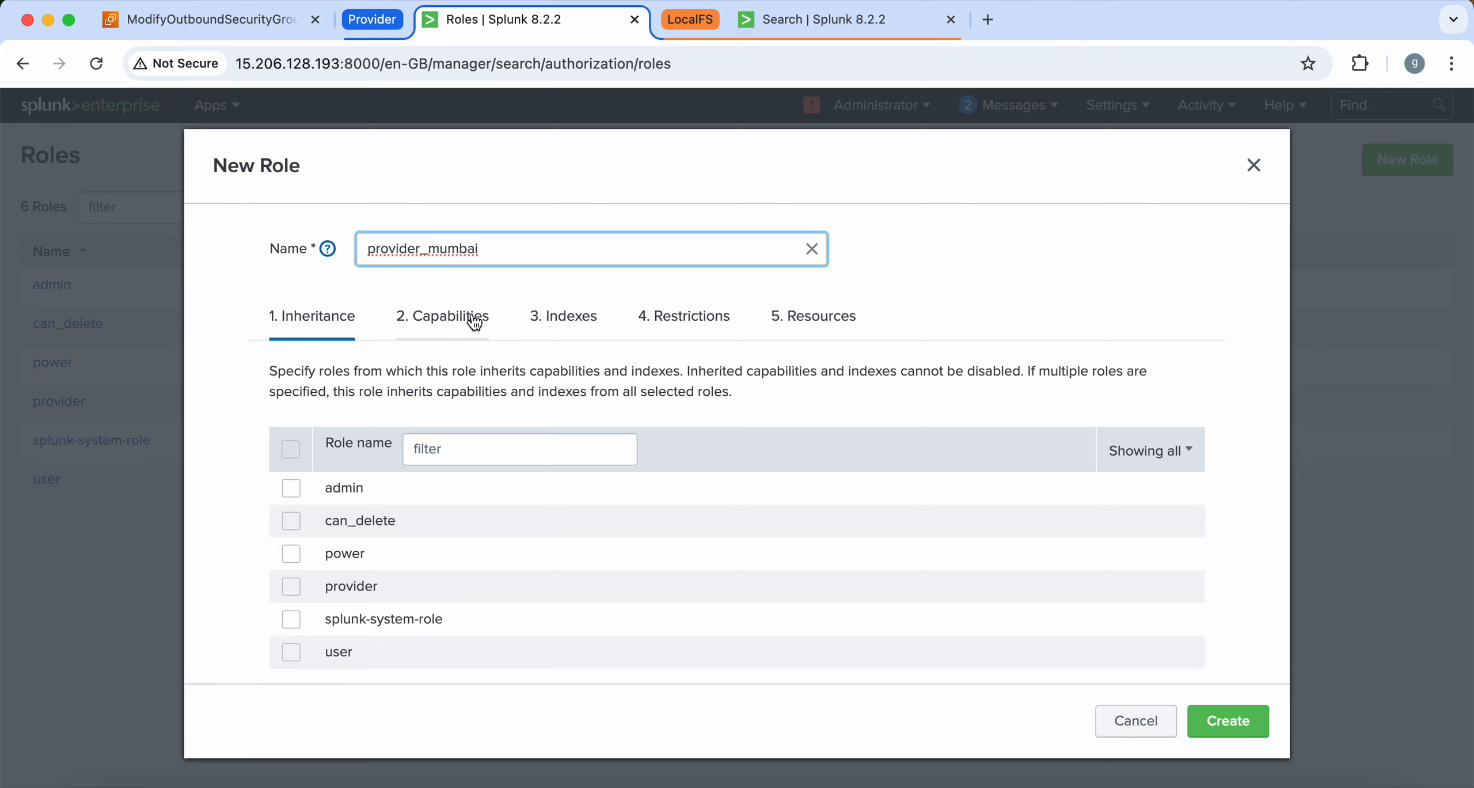
{"action": "left_click", "coordinate": [565, 322]}
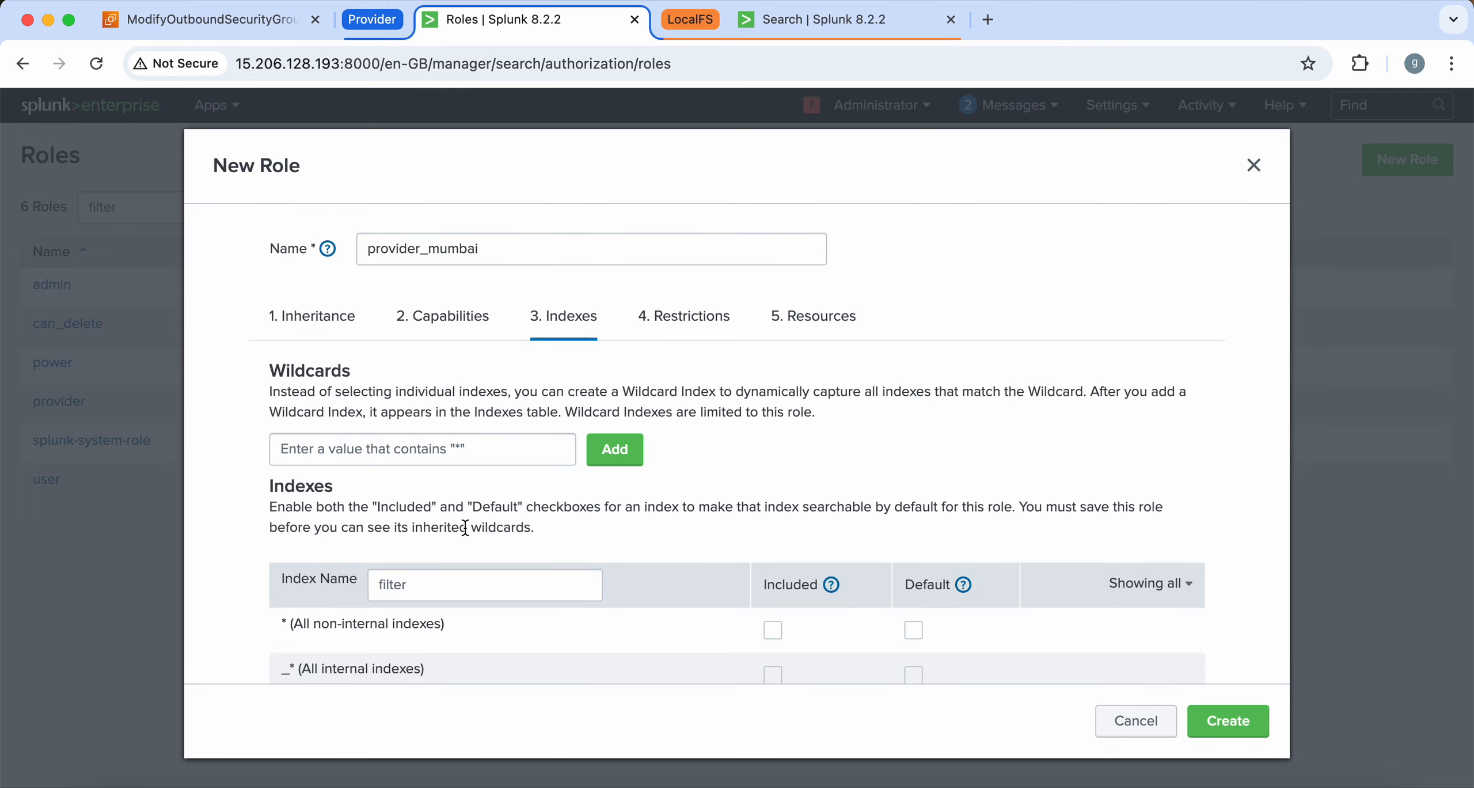
{"action": "left_click", "coordinate": [432, 592]}
{"action": "key", "text": "super+v"}
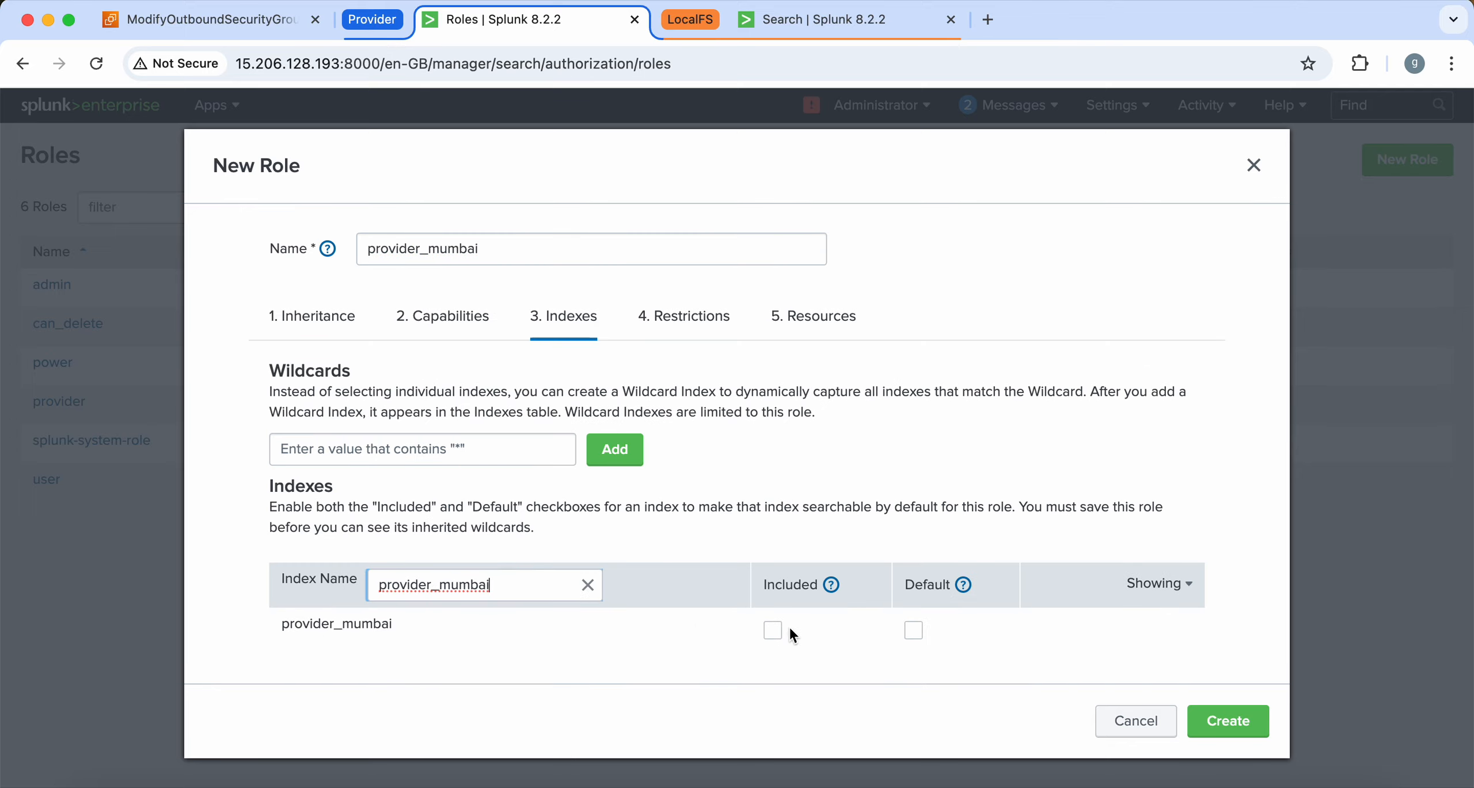
{"action": "left_click", "coordinate": [772, 630]}
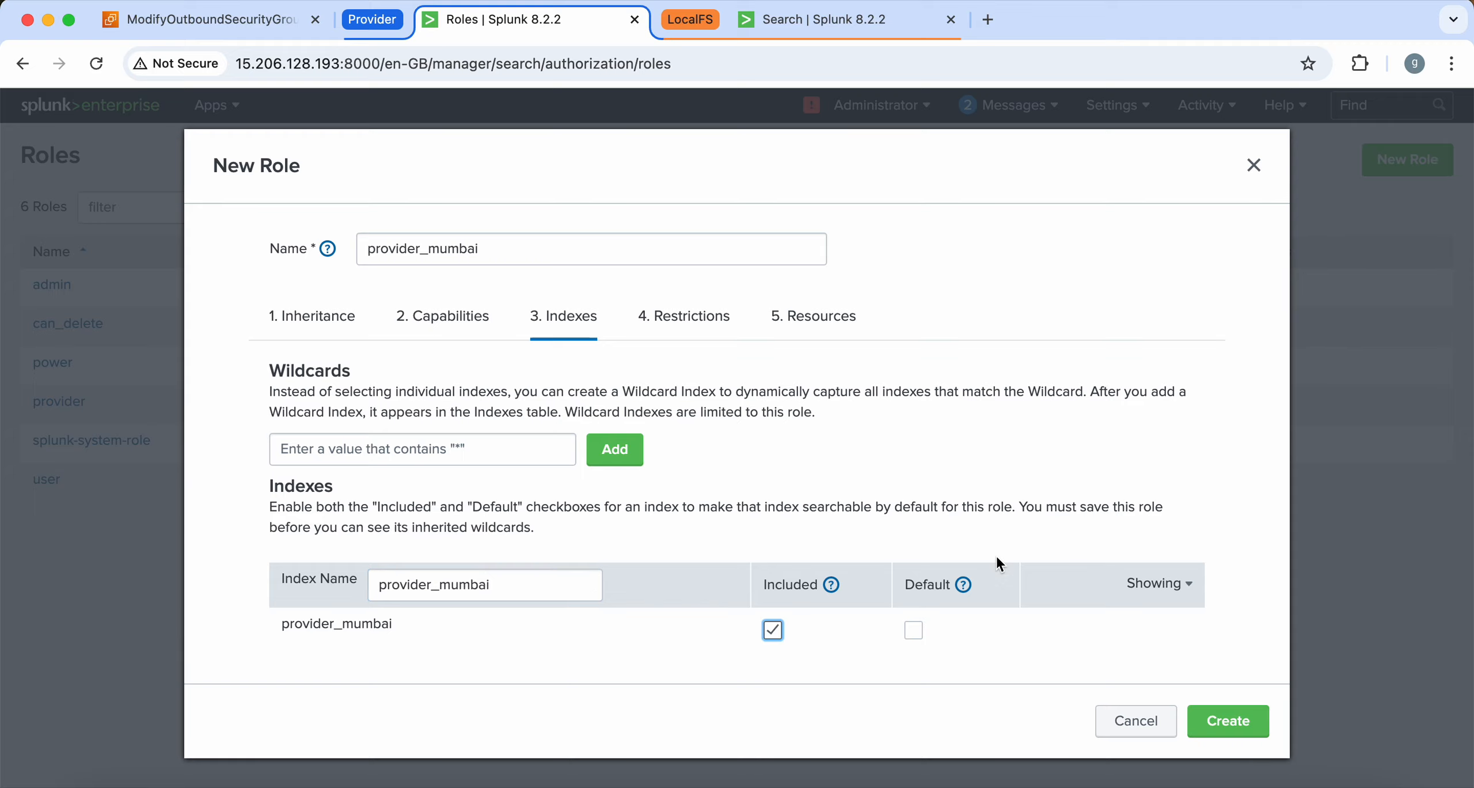
{"action": "left_click", "coordinate": [1229, 721]}
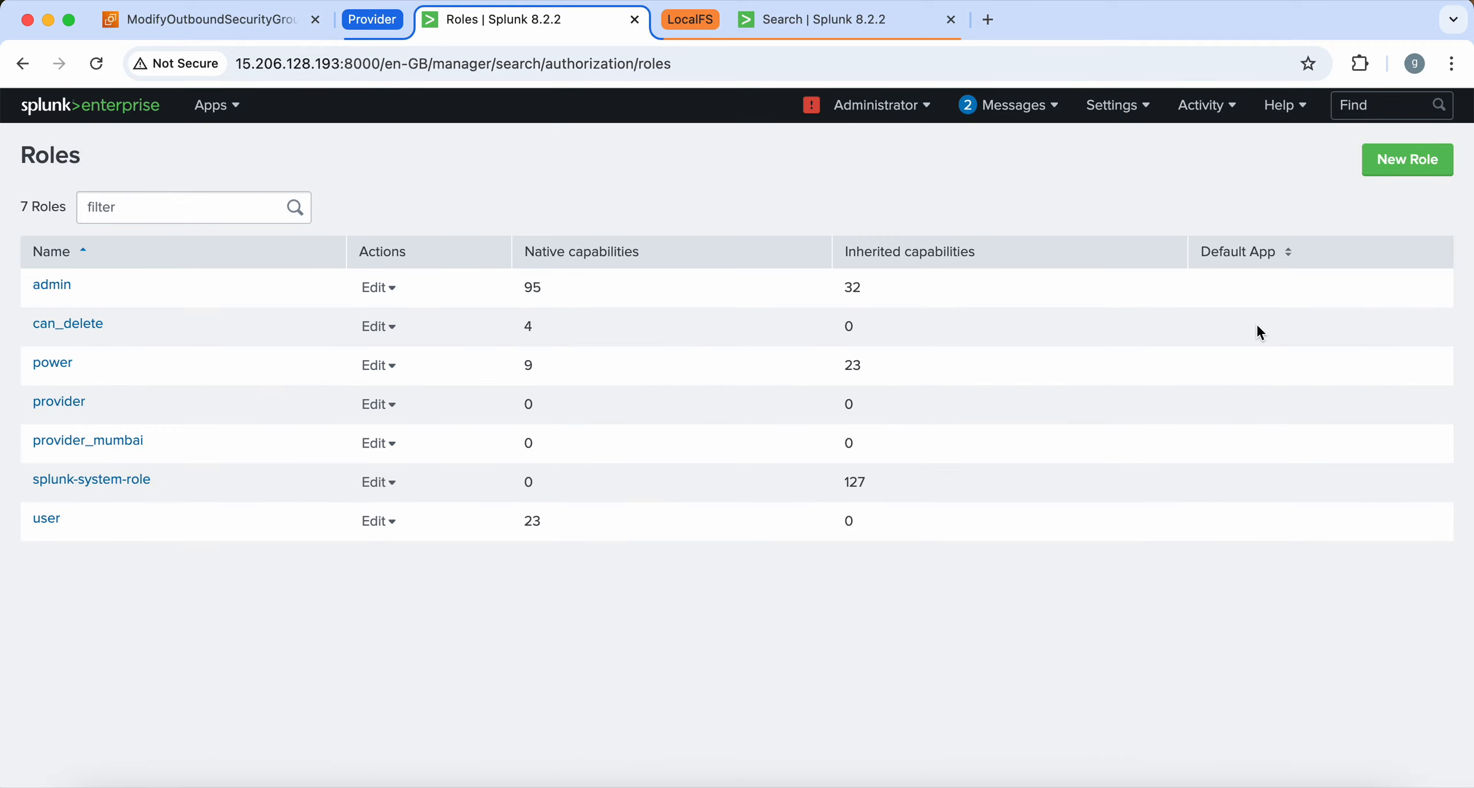
{"action": "left_click", "coordinate": [1117, 106]}
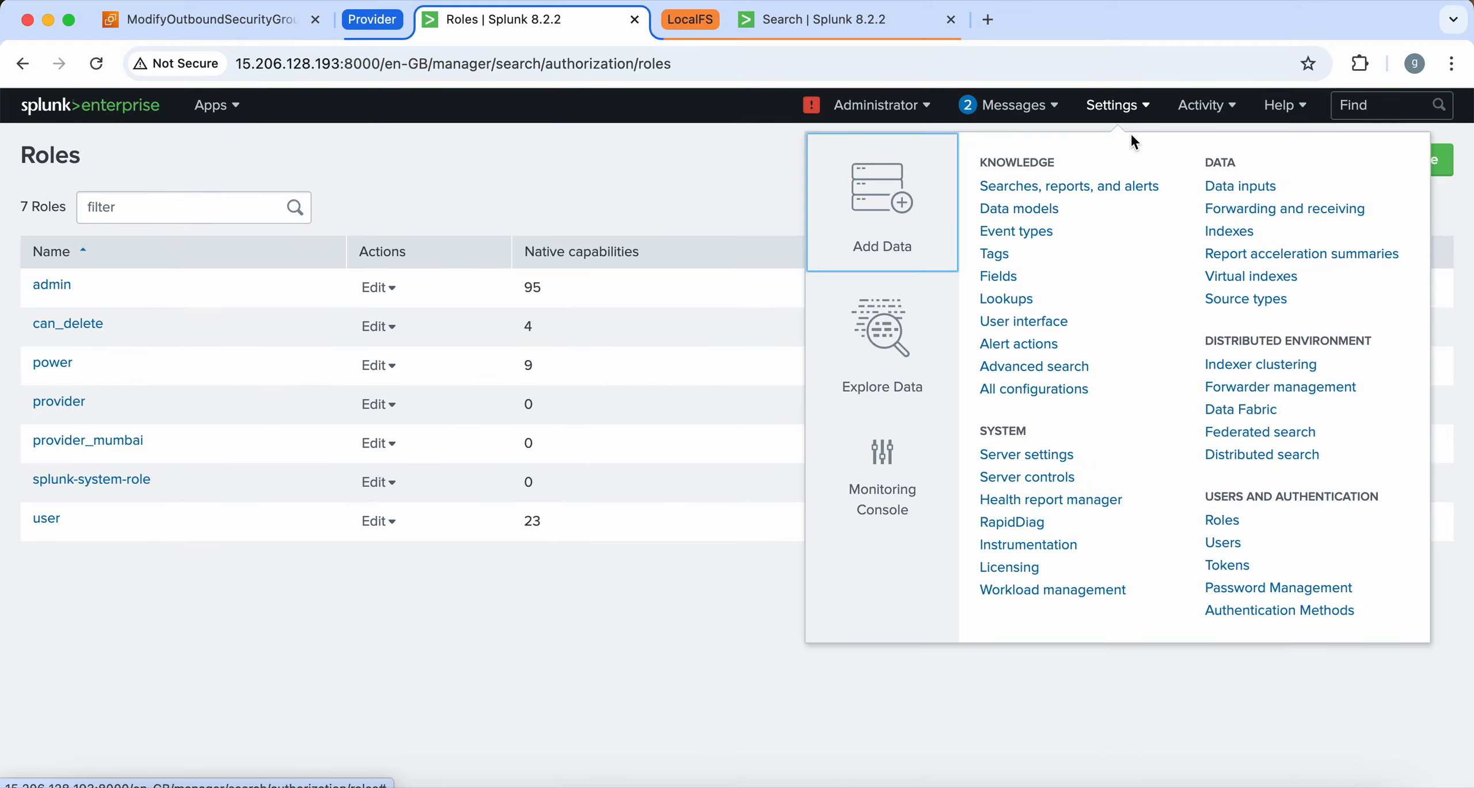
Start a new user provider_mumbai with full name provider_mumbai and the password entered twice
{"action": "left_click", "coordinate": [1227, 543]}
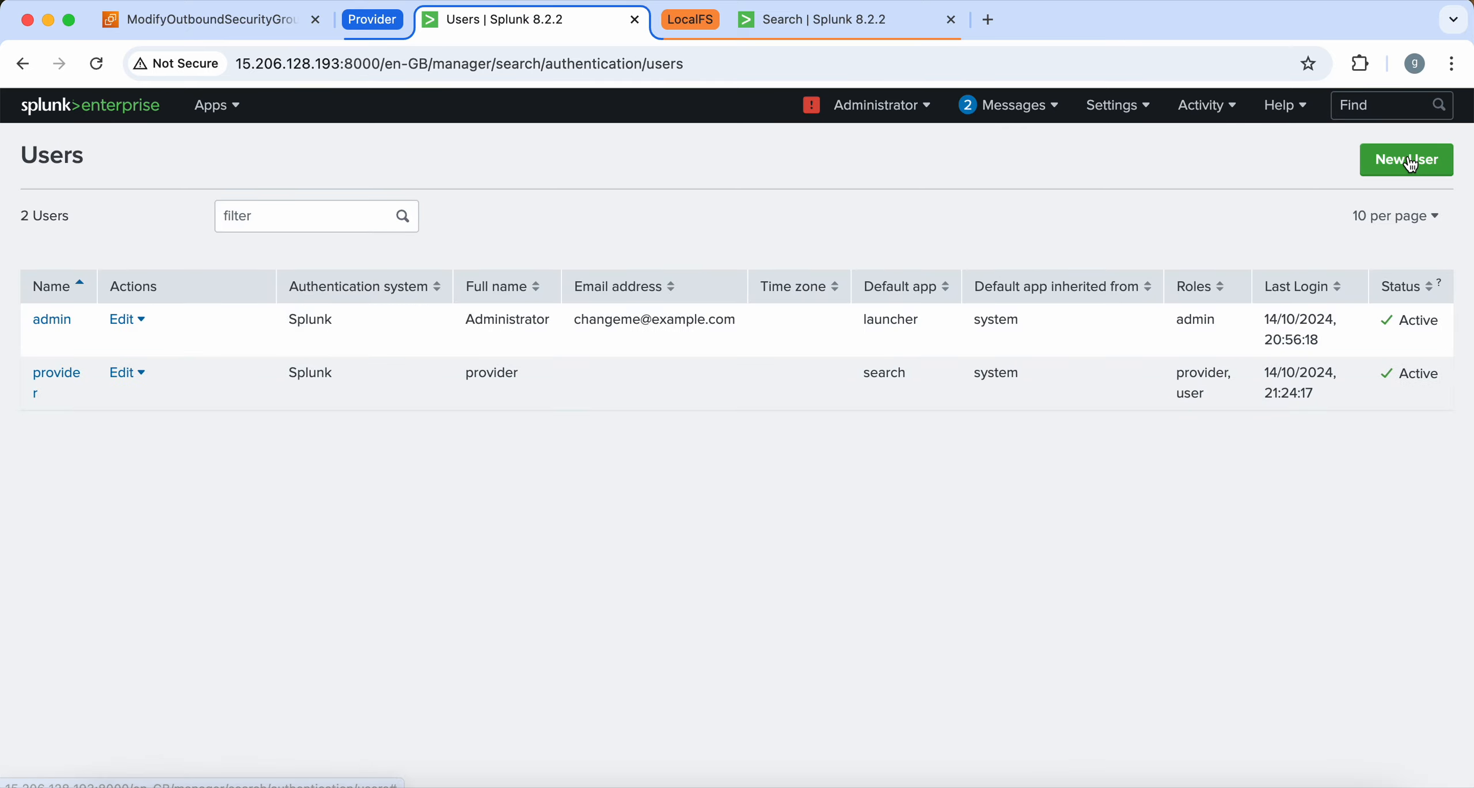
{"action": "left_click", "coordinate": [1405, 160]}
{"action": "left_click", "coordinate": [635, 234]}
{"action": "type", "text": "provider_mumbai"}
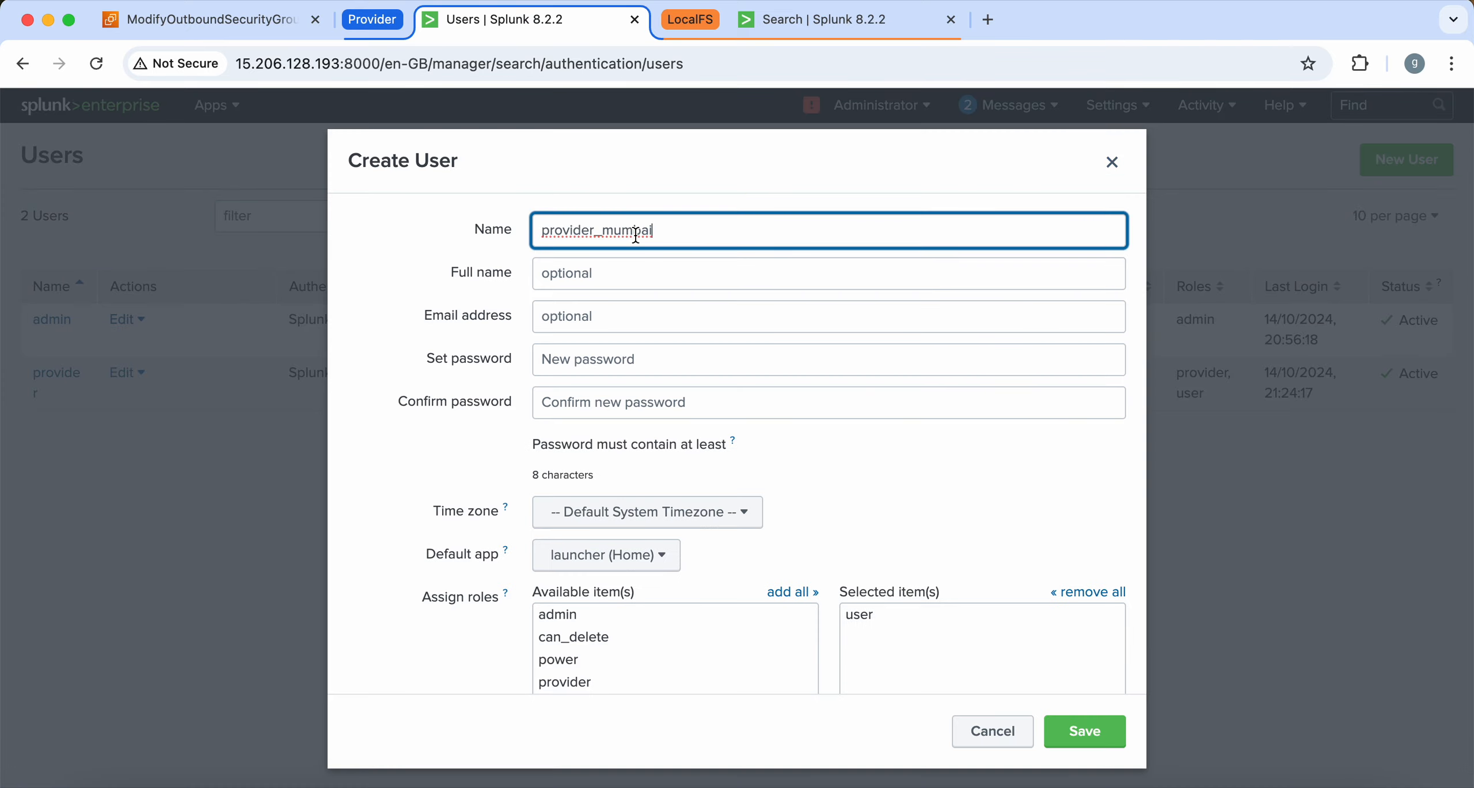
{"action": "left_click", "coordinate": [607, 286]}
{"action": "type", "text": "provider_mumbai"}
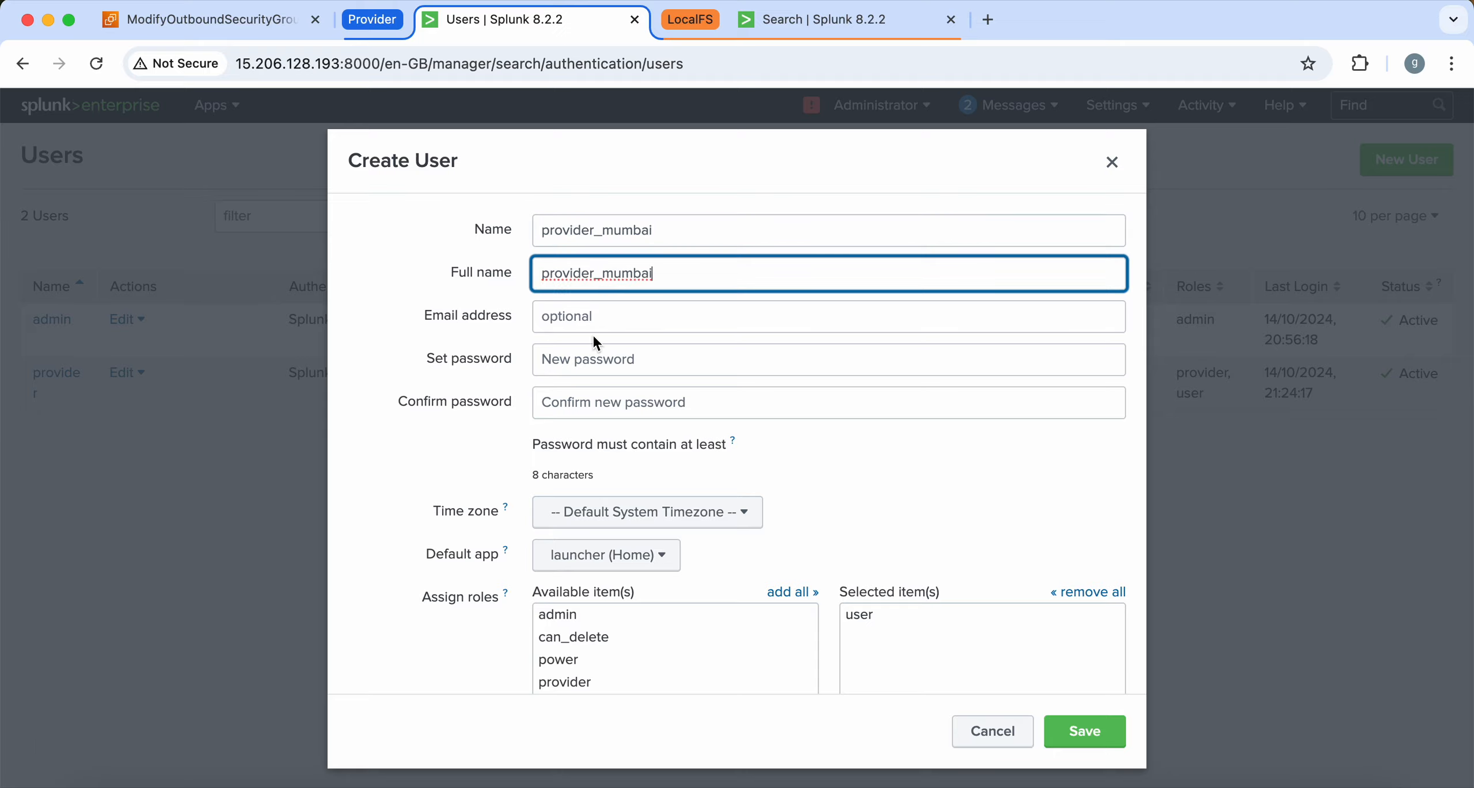
{"action": "left_click", "coordinate": [588, 358]}
{"action": "key", "text": "ctrl+v"}
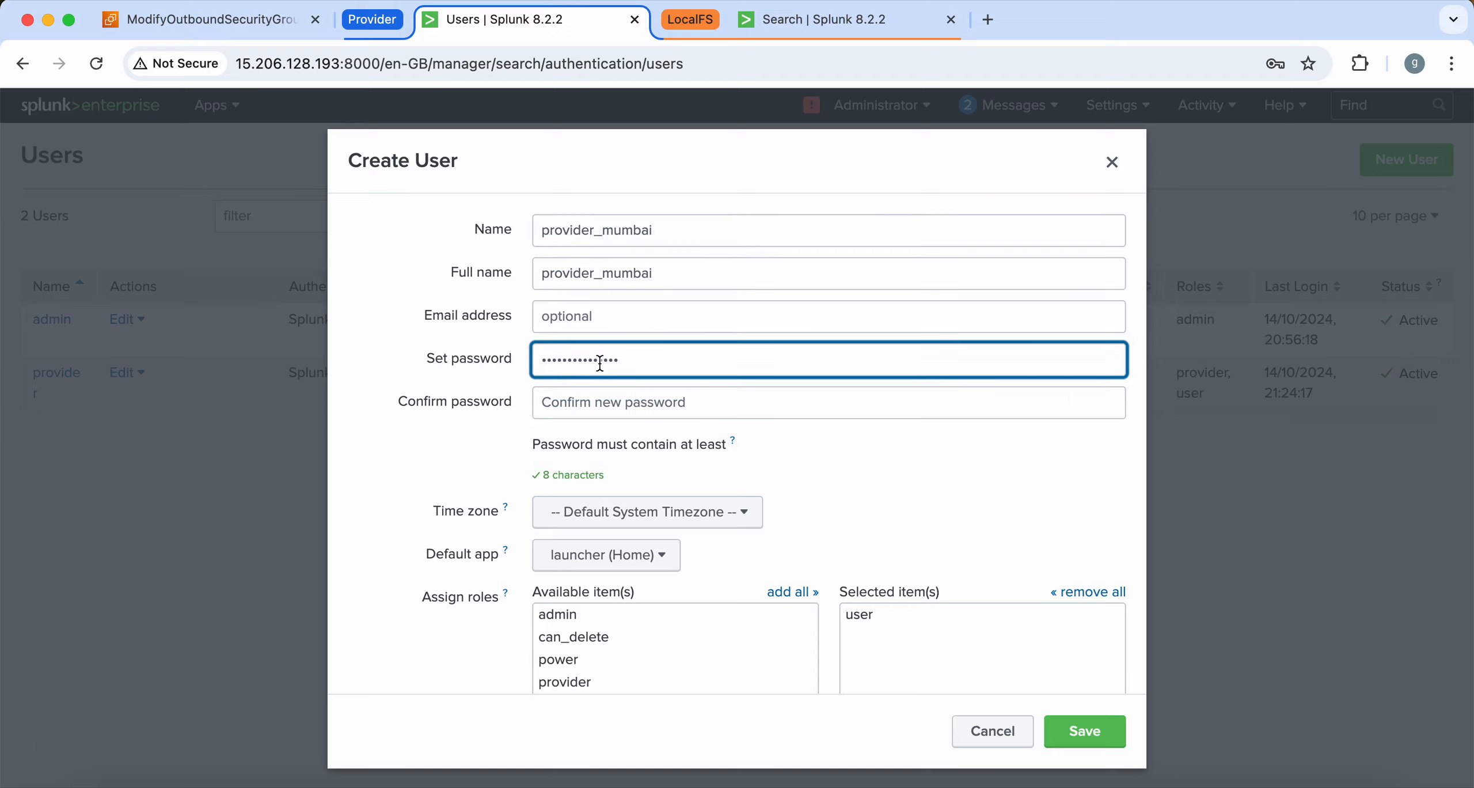
{"action": "left_click", "coordinate": [619, 399]}
{"action": "key", "text": "ctrl+v"}
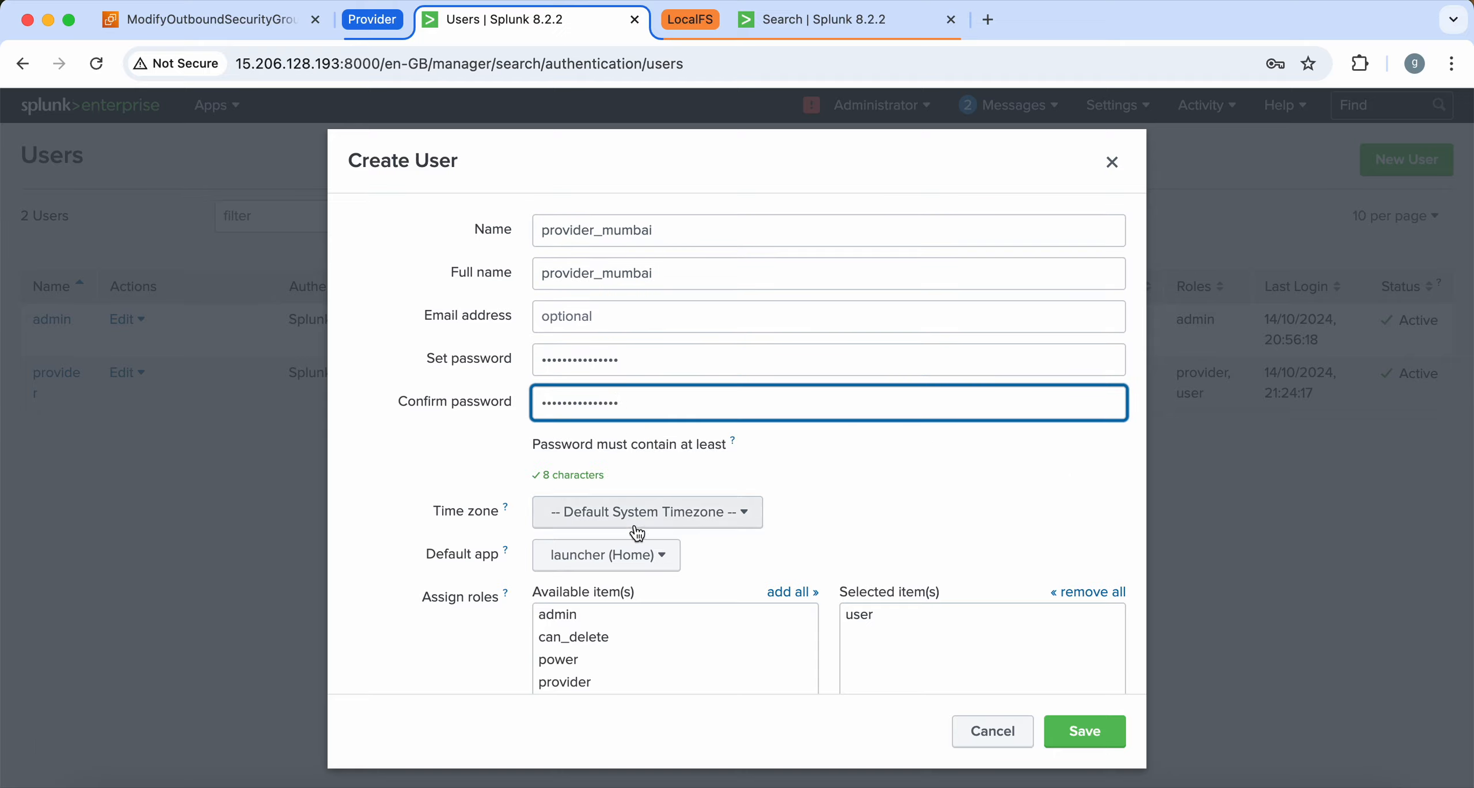
Assign the provider_mumbai role and Search & Reporting as default app, then save the user
{"action": "scroll", "coordinate": [602, 662], "scroll_direction": "down", "scroll_amount": 2}
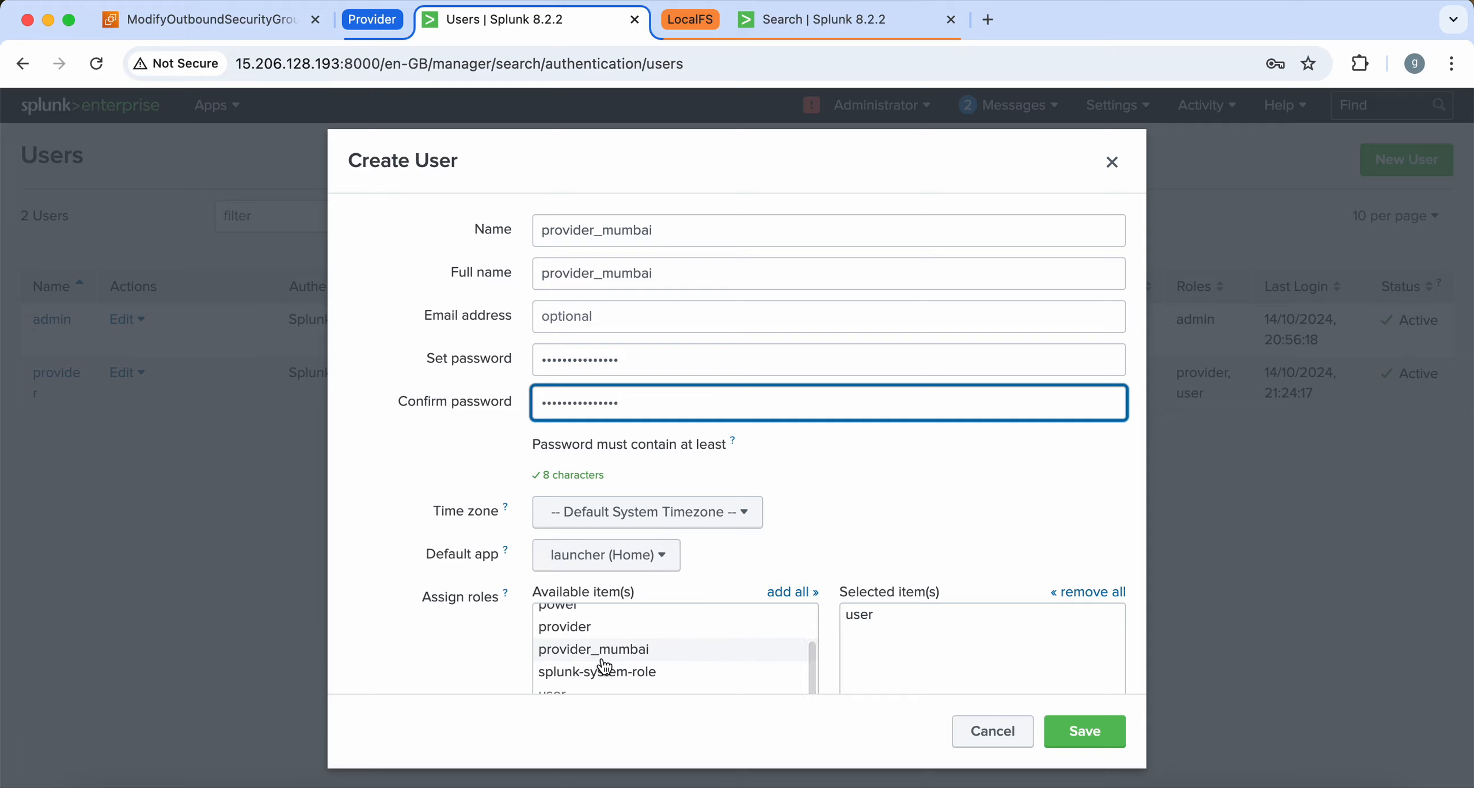
{"action": "left_click", "coordinate": [610, 662]}
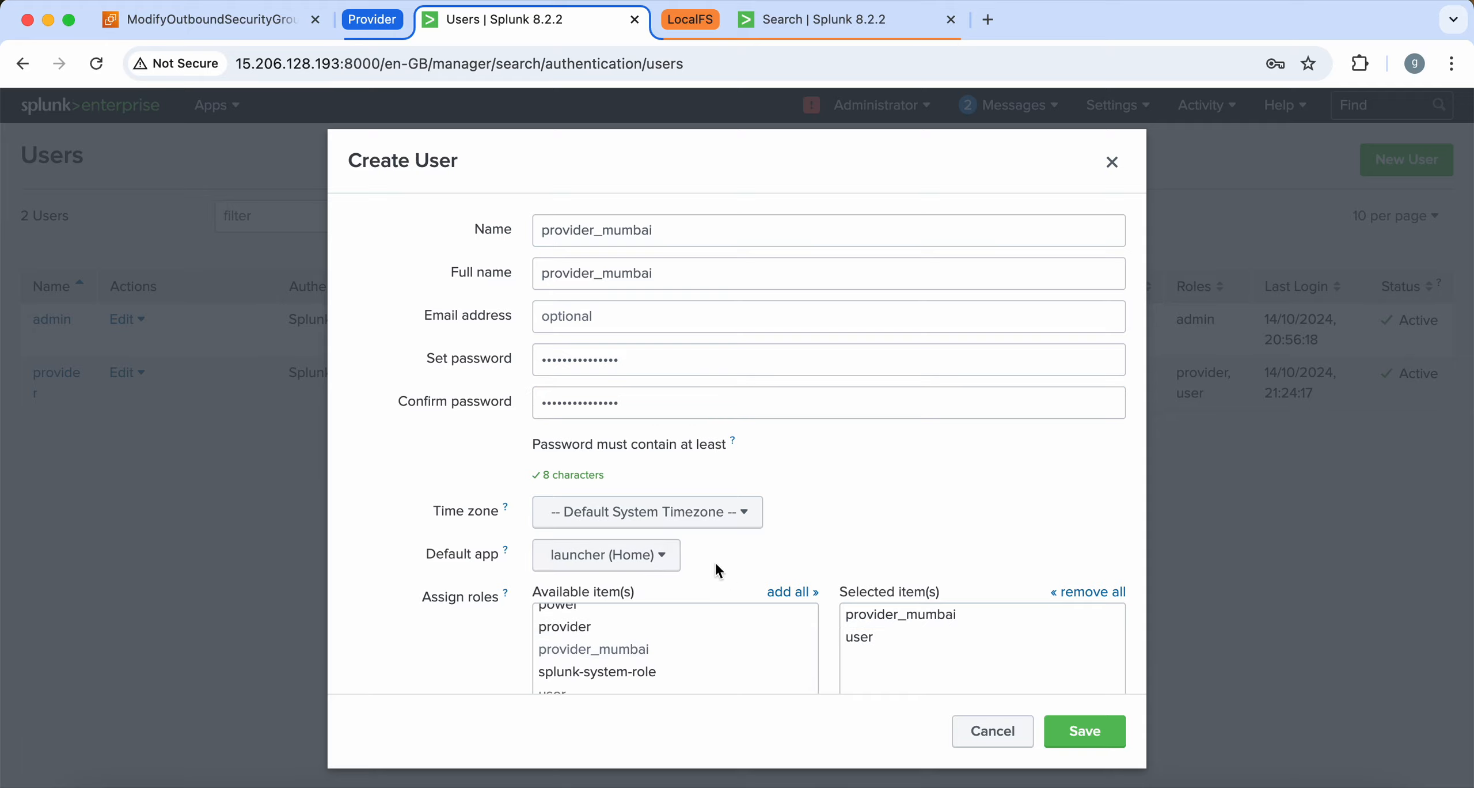
{"action": "left_click", "coordinate": [626, 559]}
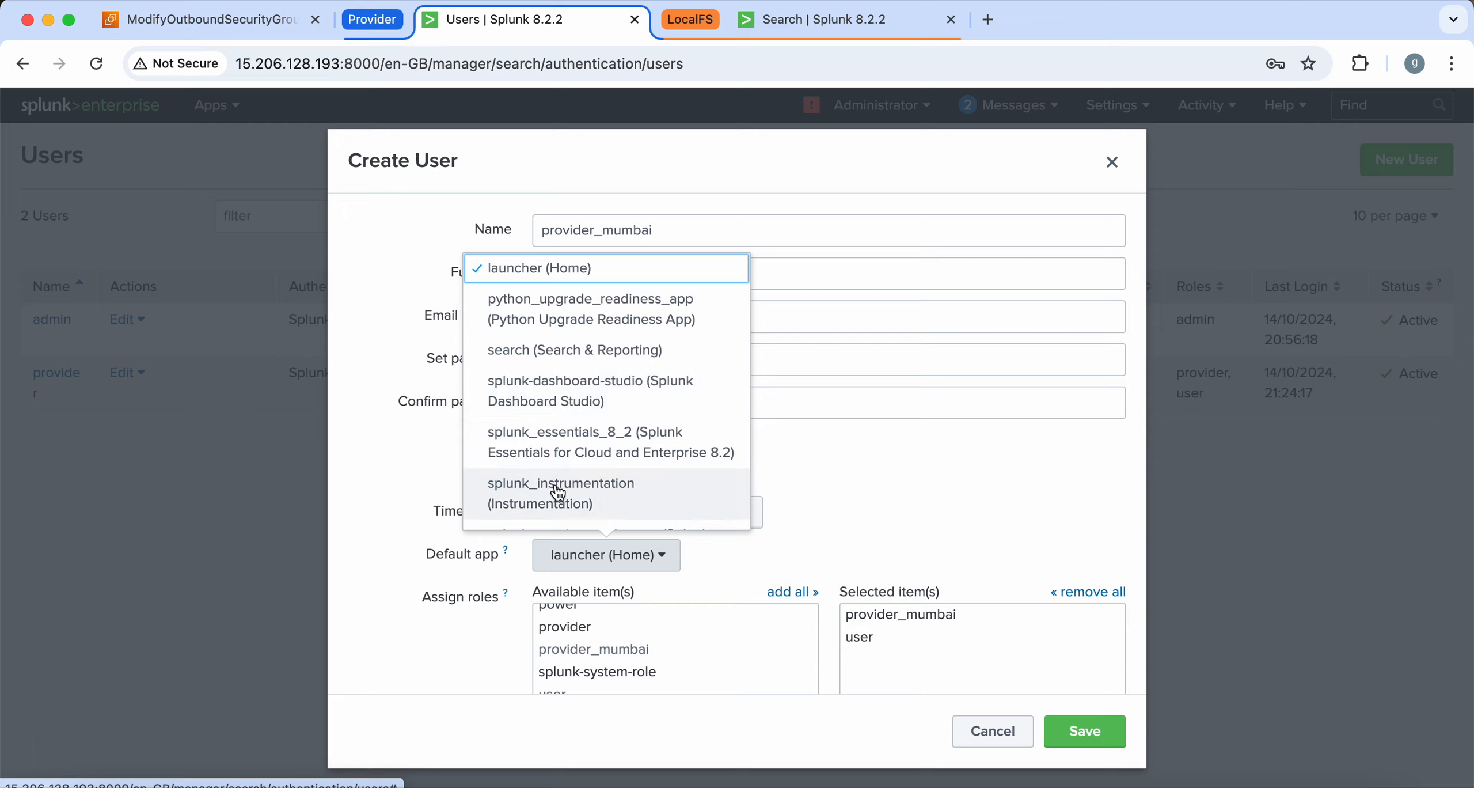
{"action": "scroll", "coordinate": [557, 491], "scroll_direction": "down", "scroll_amount": 3}
{"action": "scroll", "coordinate": [556, 496], "scroll_direction": "up", "scroll_amount": 3}
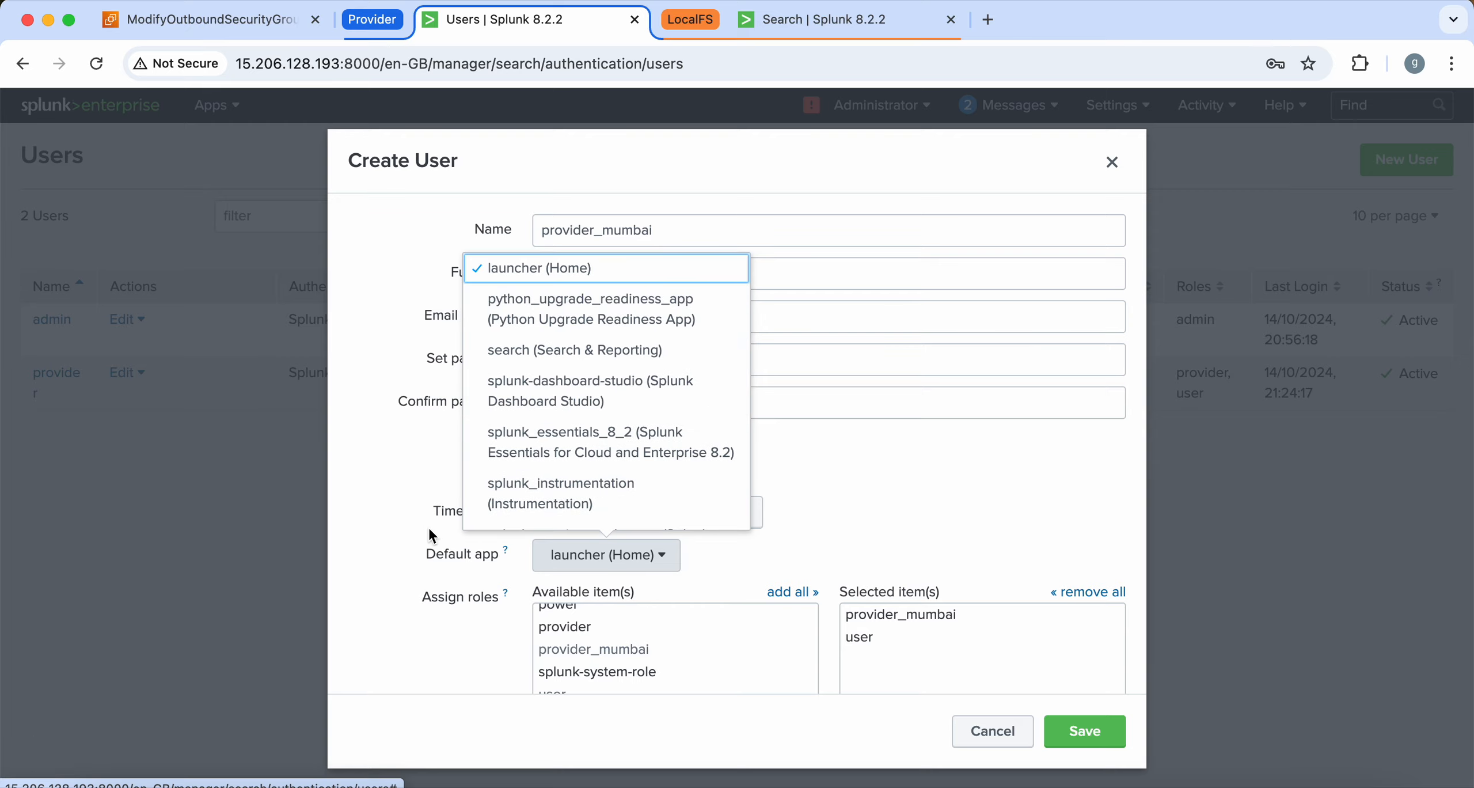
{"action": "left_click", "coordinate": [406, 527]}
{"action": "left_click", "coordinate": [576, 560]}
{"action": "left_click", "coordinate": [677, 349]}
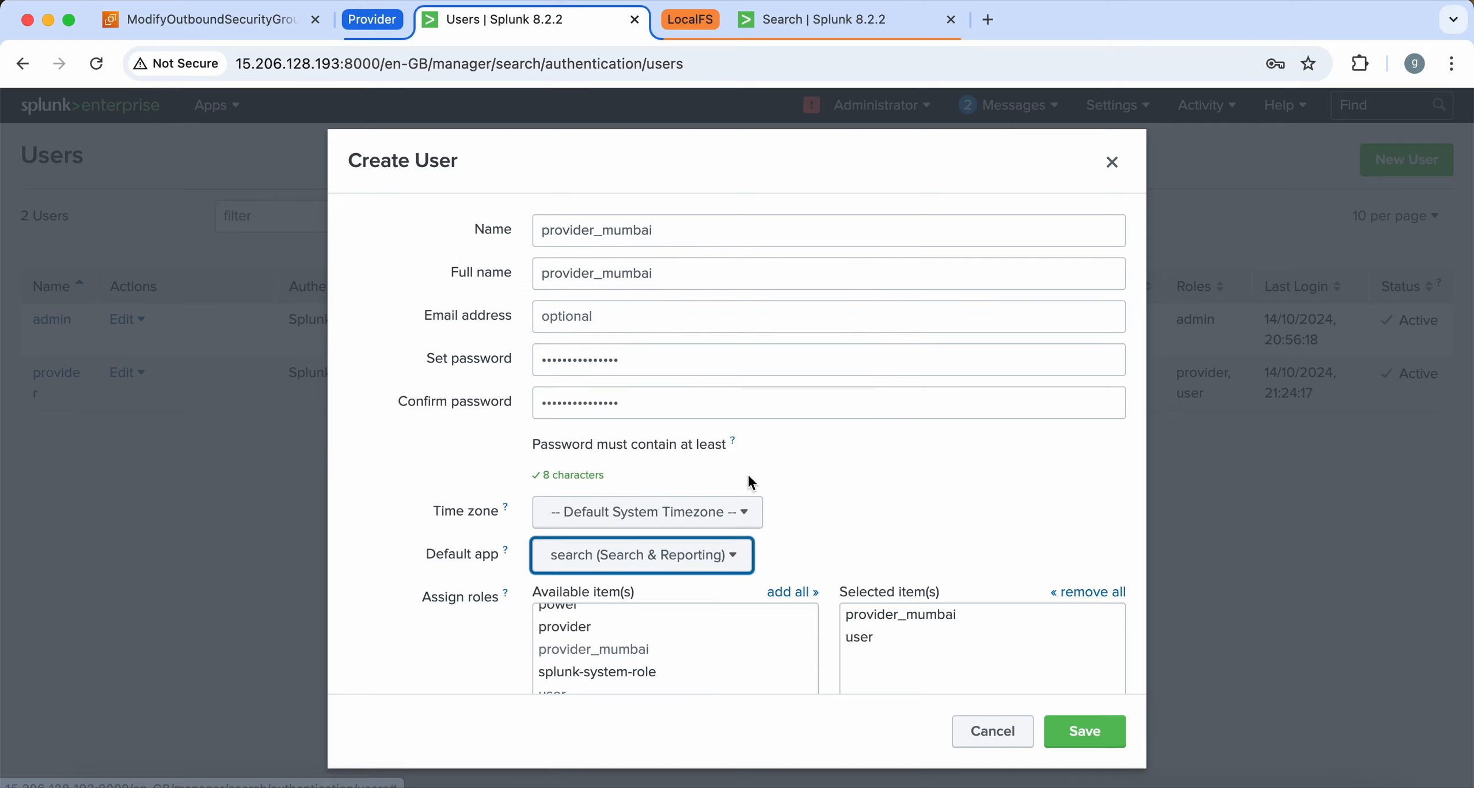
{"action": "left_click", "coordinate": [1085, 732]}
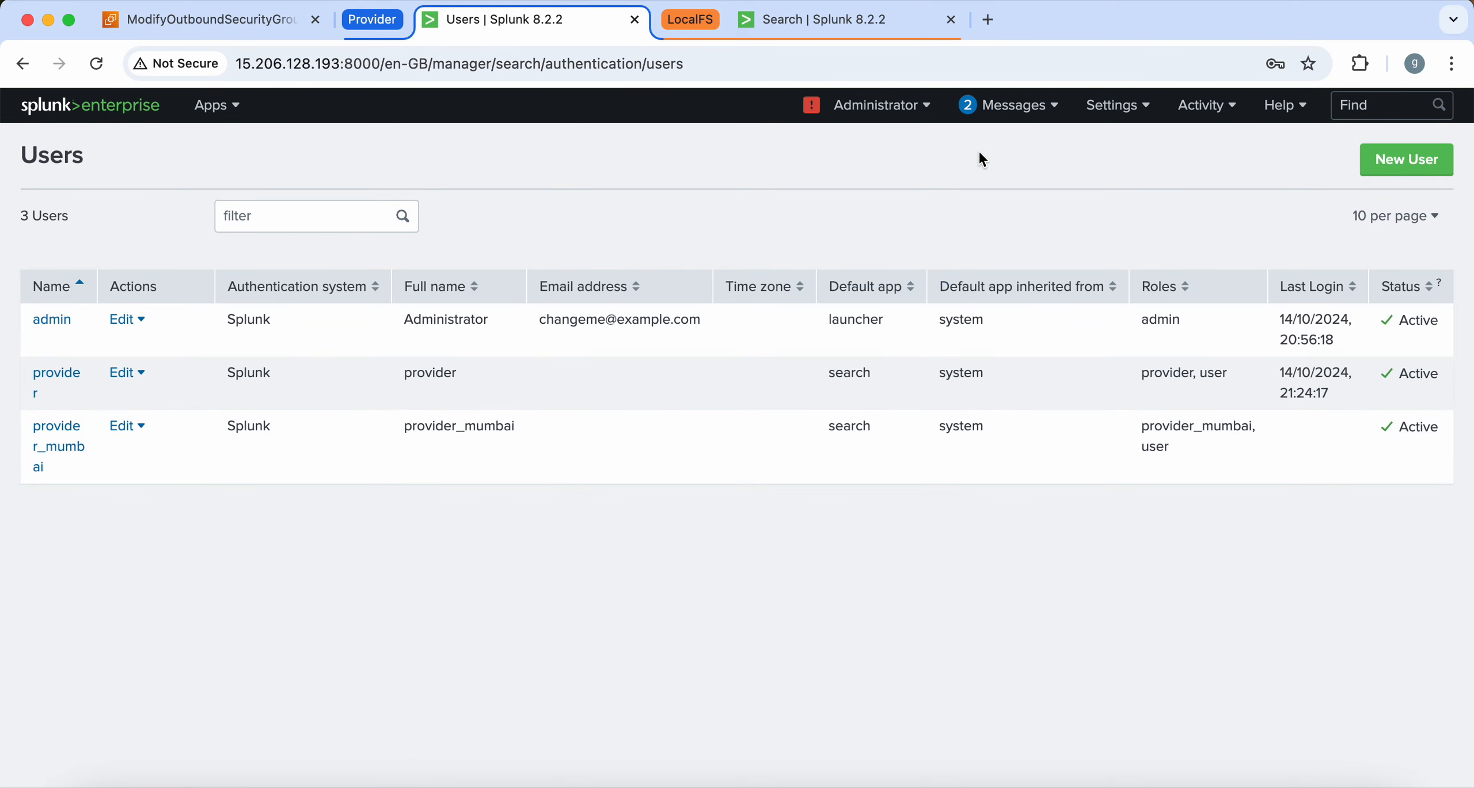
{"action": "left_click", "coordinate": [838, 26]}
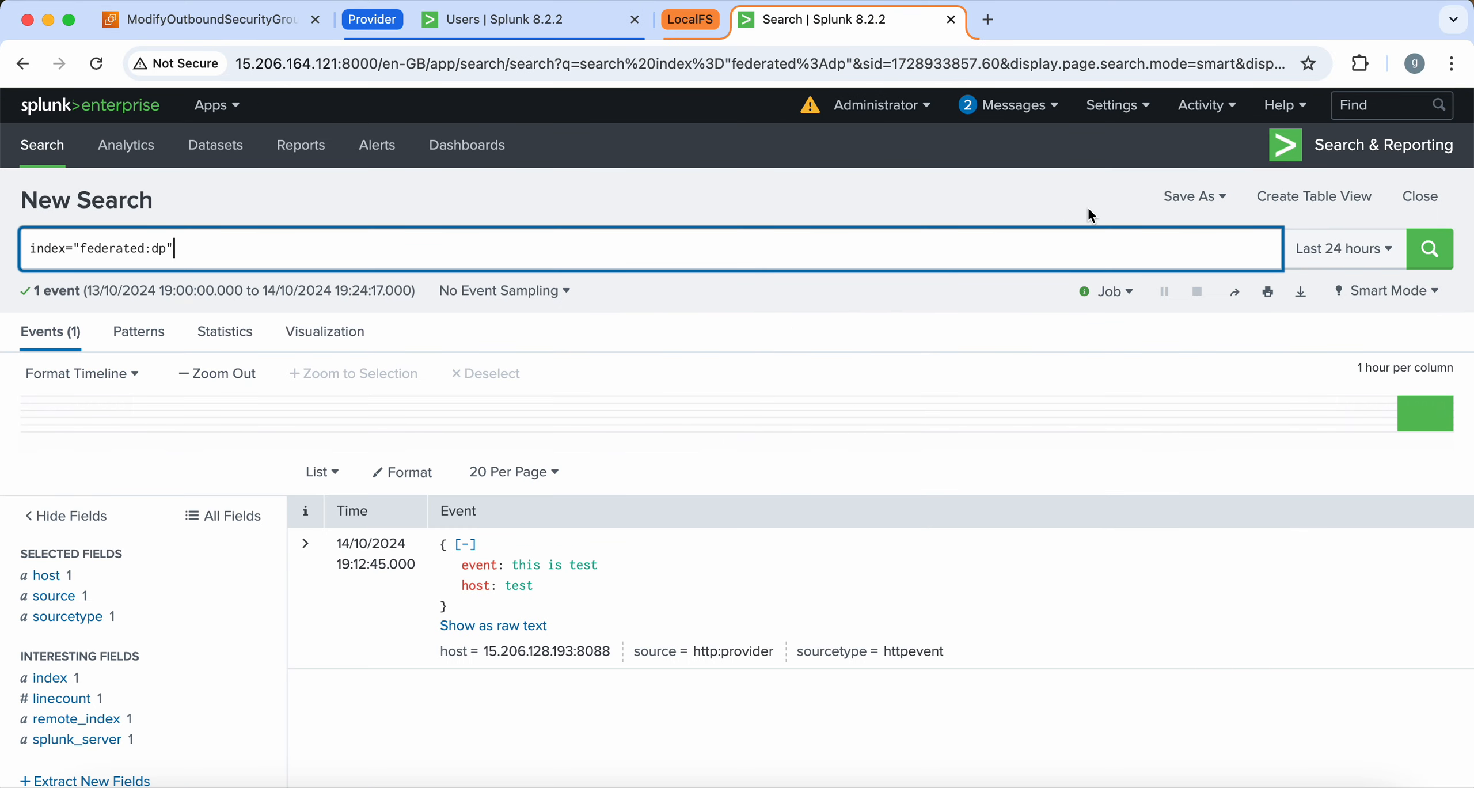
Delete the existing provider_1 federated provider in the Federated search settings
{"action": "left_click", "coordinate": [1114, 105]}
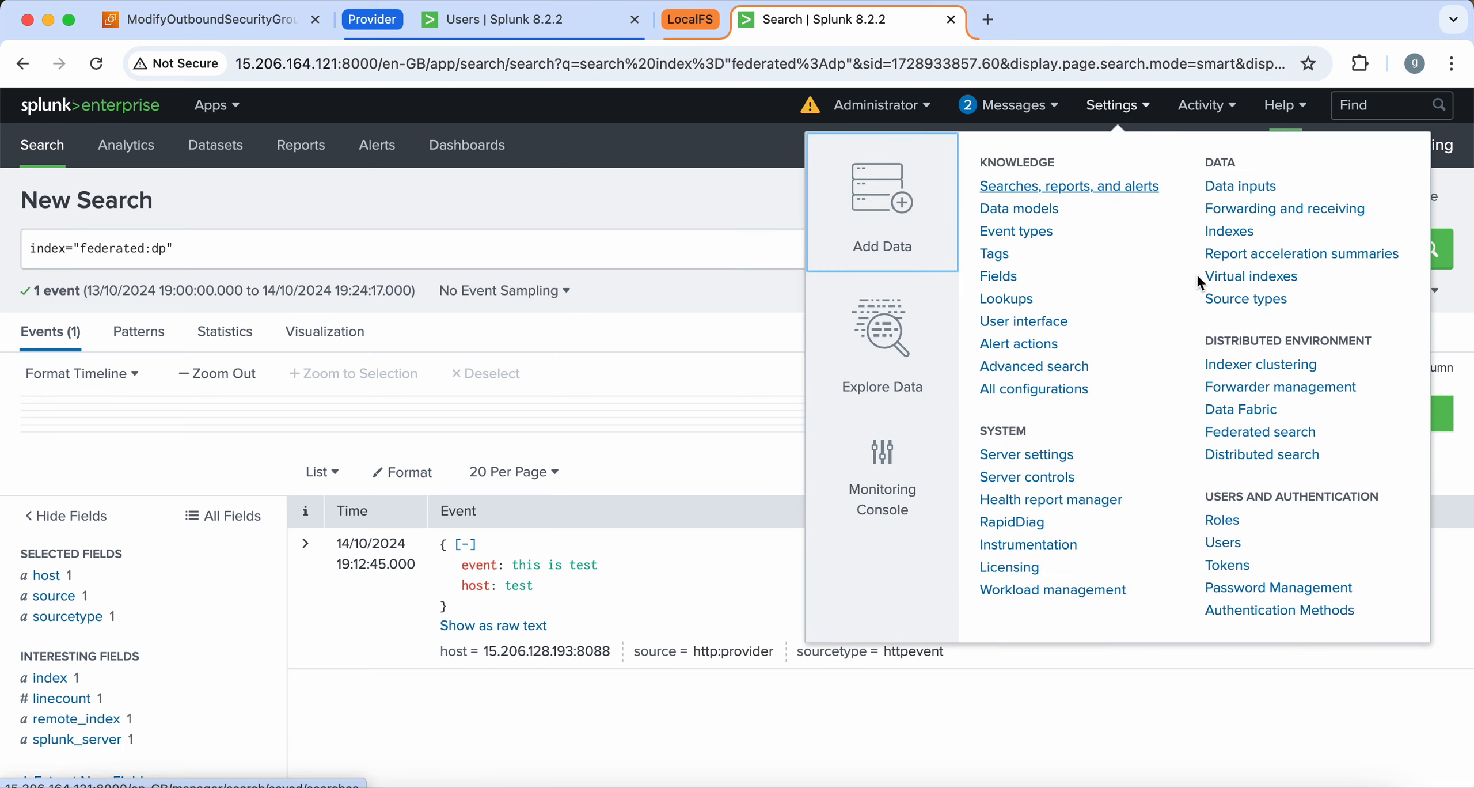
{"action": "left_click", "coordinate": [1271, 436]}
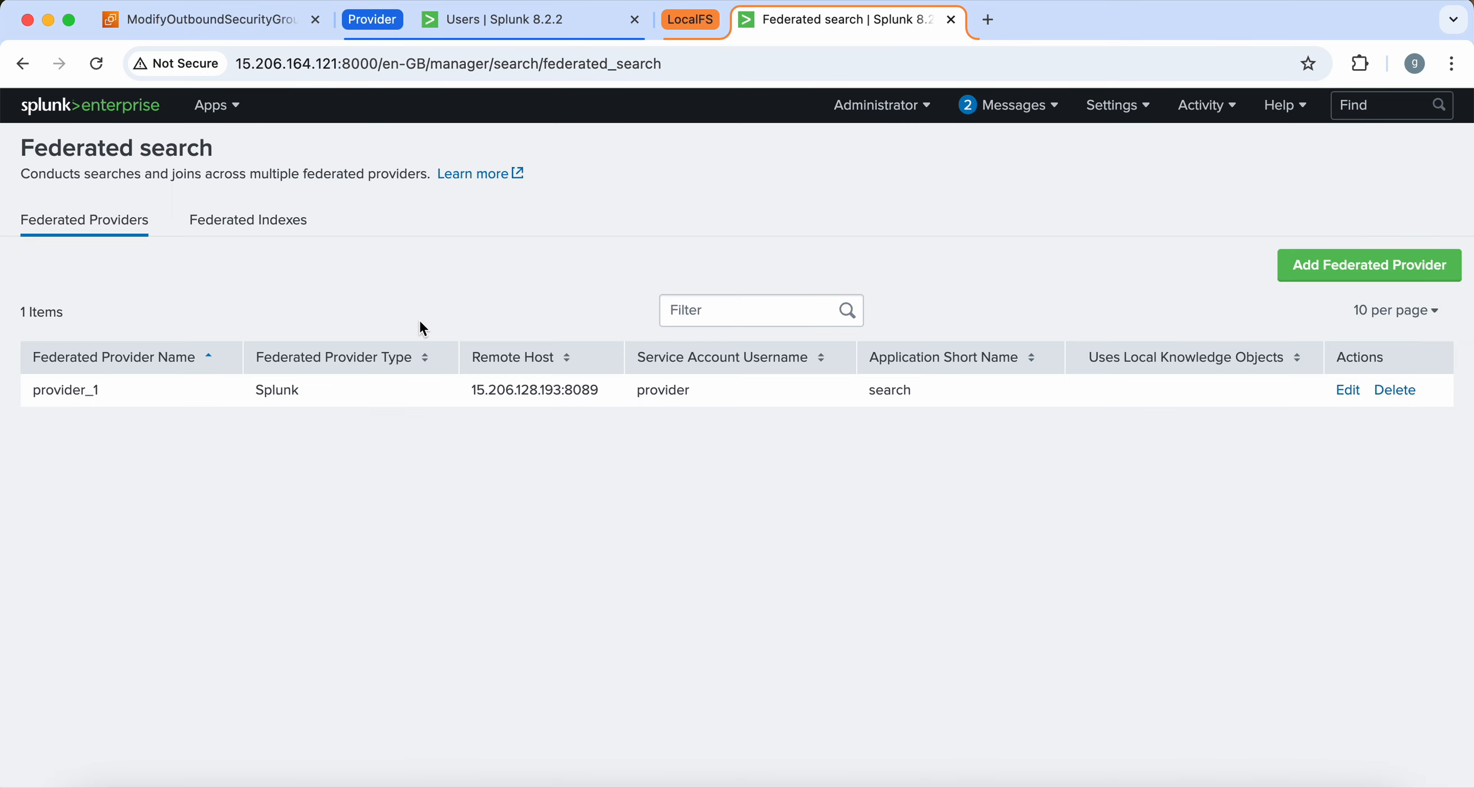
{"action": "left_click", "coordinate": [1385, 390]}
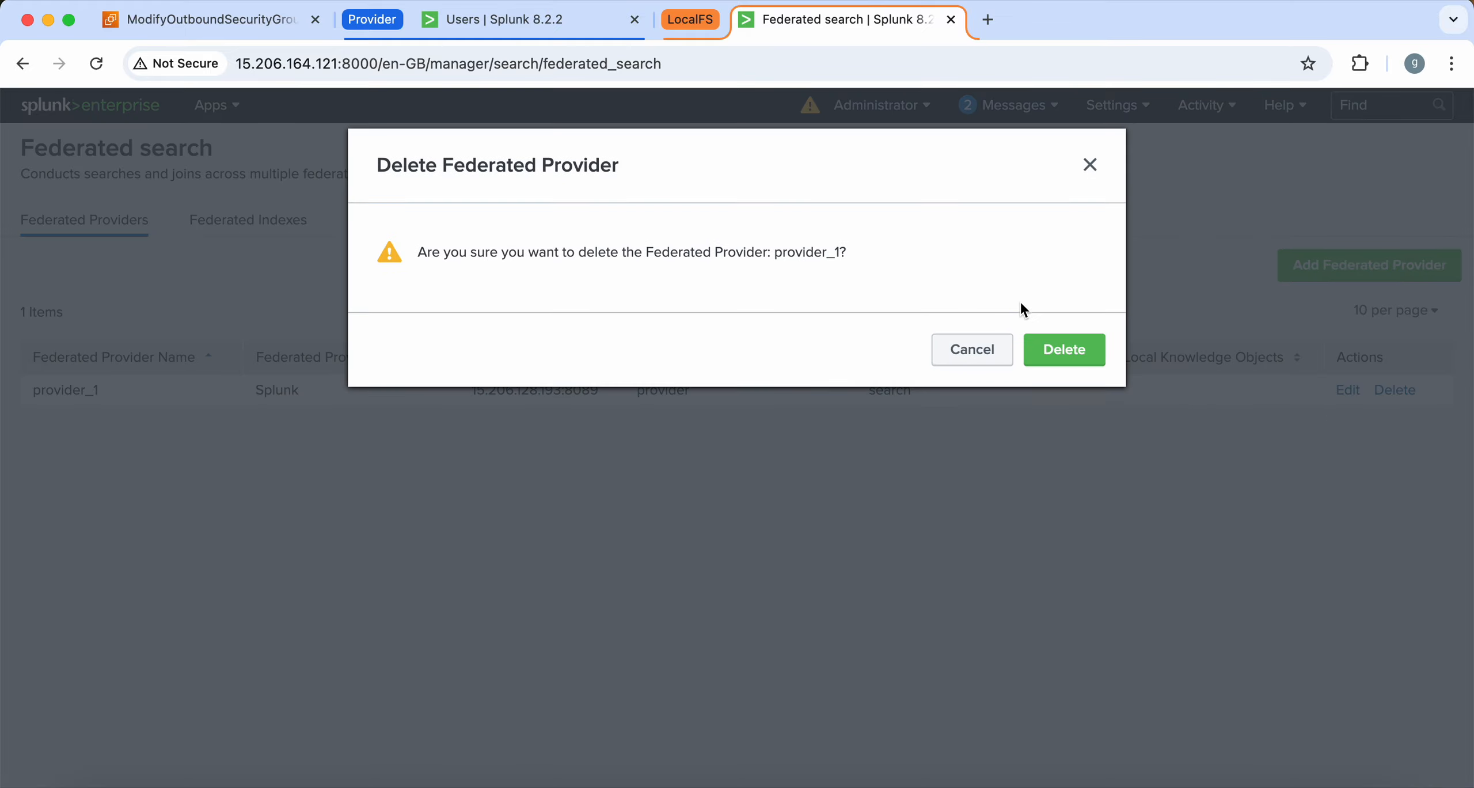
{"action": "left_click", "coordinate": [1060, 349]}
Name a new federated provider provider_mumbai_connection
{"action": "left_click", "coordinate": [1346, 262]}
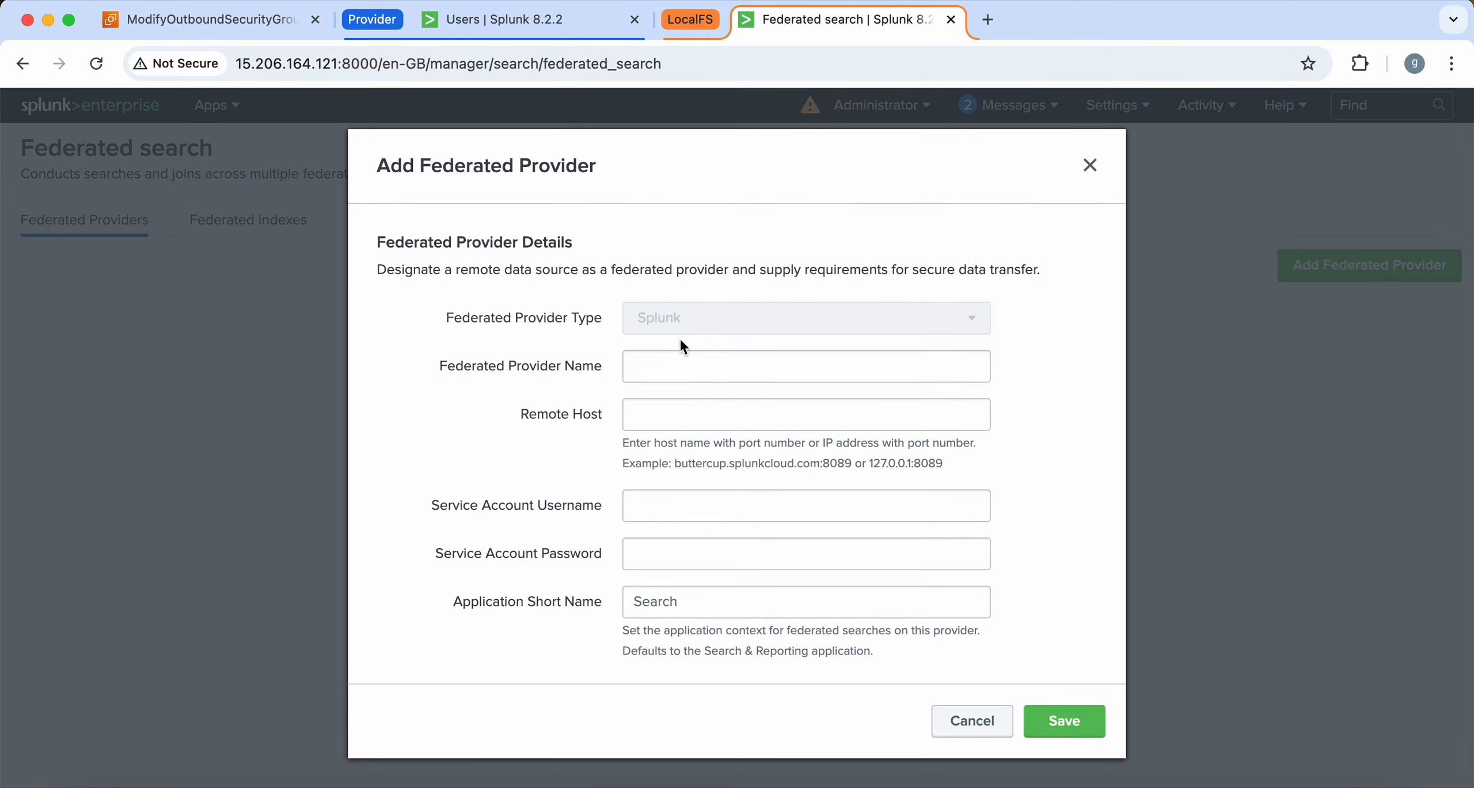
{"action": "left_click", "coordinate": [670, 372]}
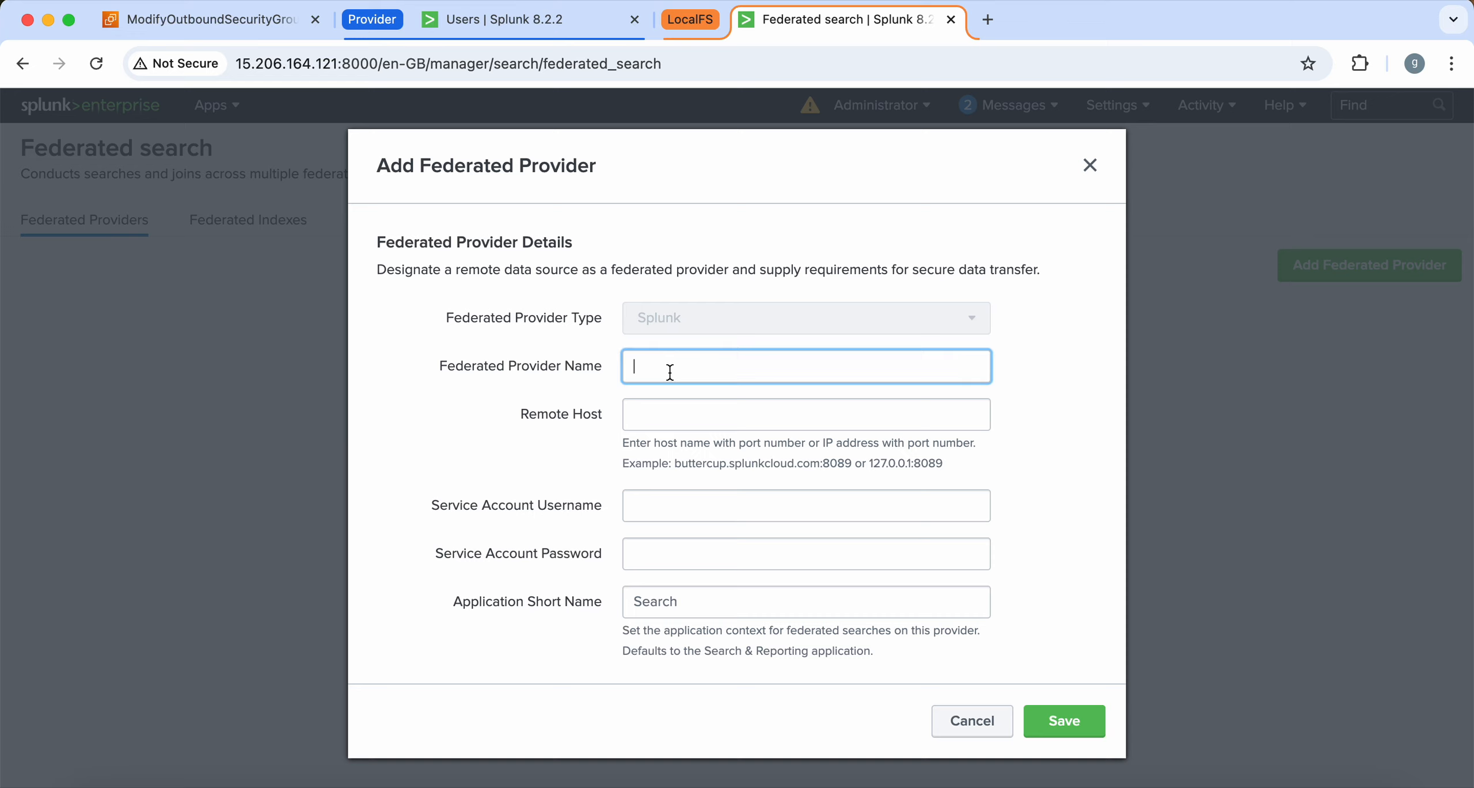
{"action": "type", "text": "provider_mumbai"}
{"action": "type", "text": "_"}
{"action": "type", "text": "connection"}
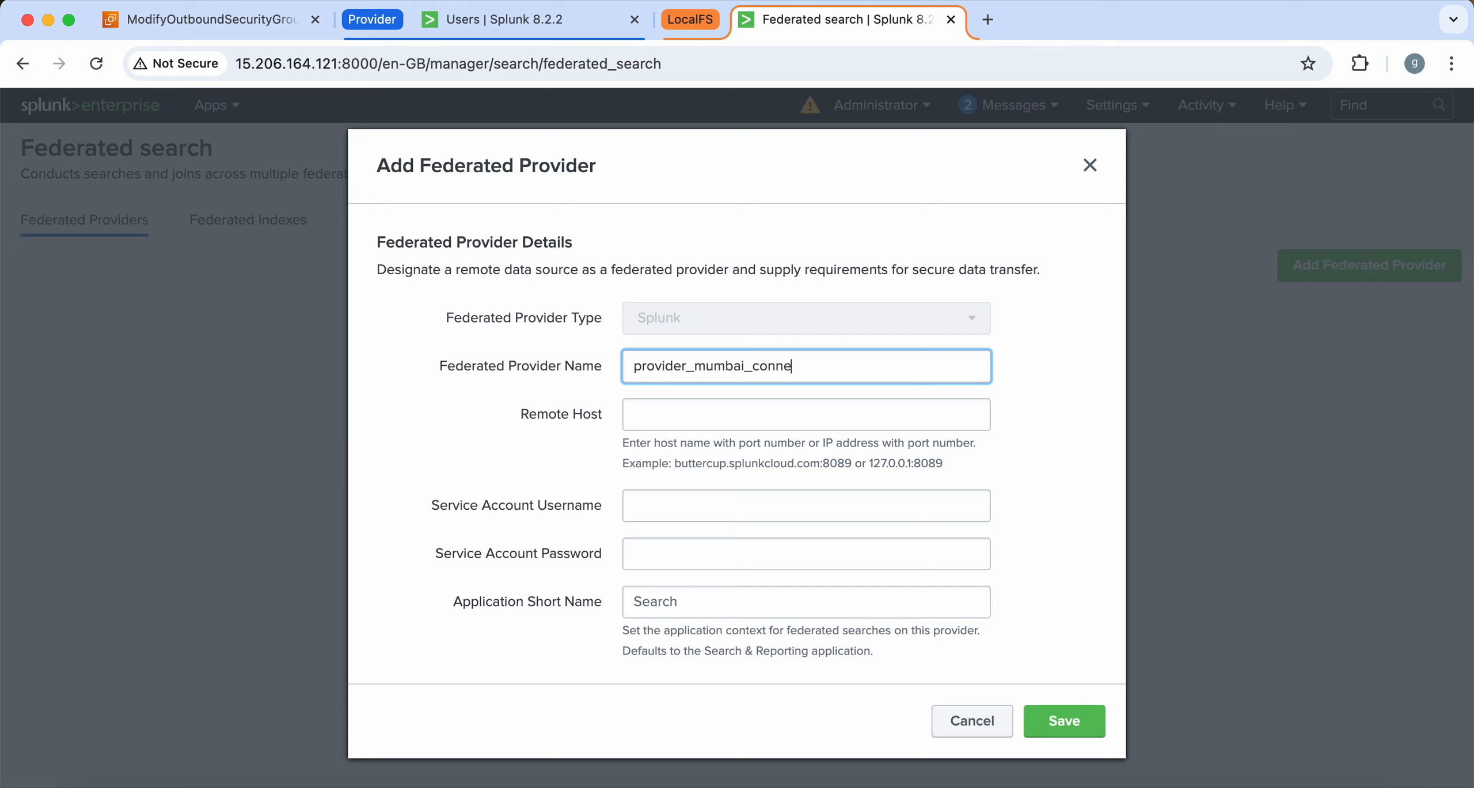
{"action": "left_click", "coordinate": [679, 407]}
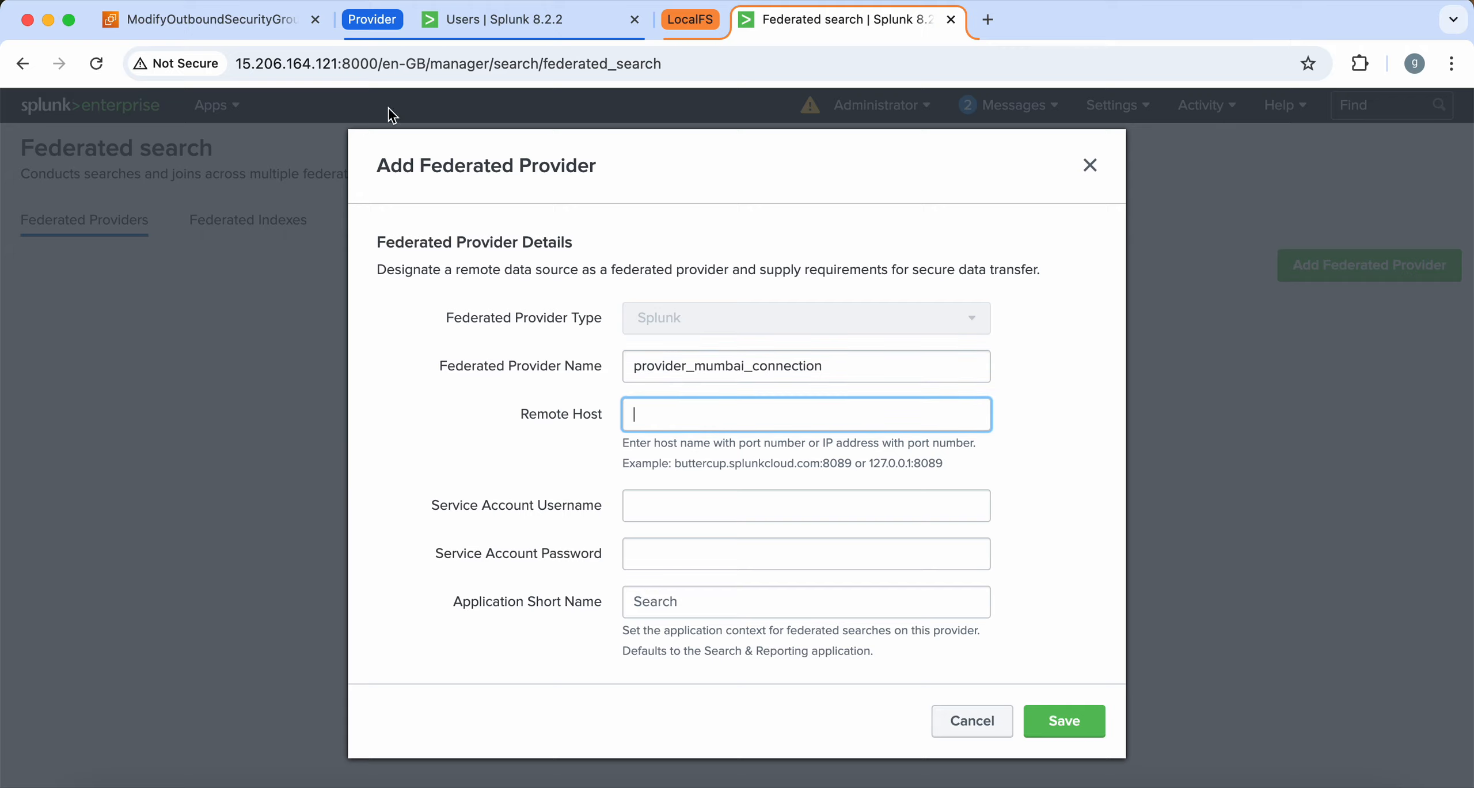
{"action": "left_click", "coordinate": [451, 23]}
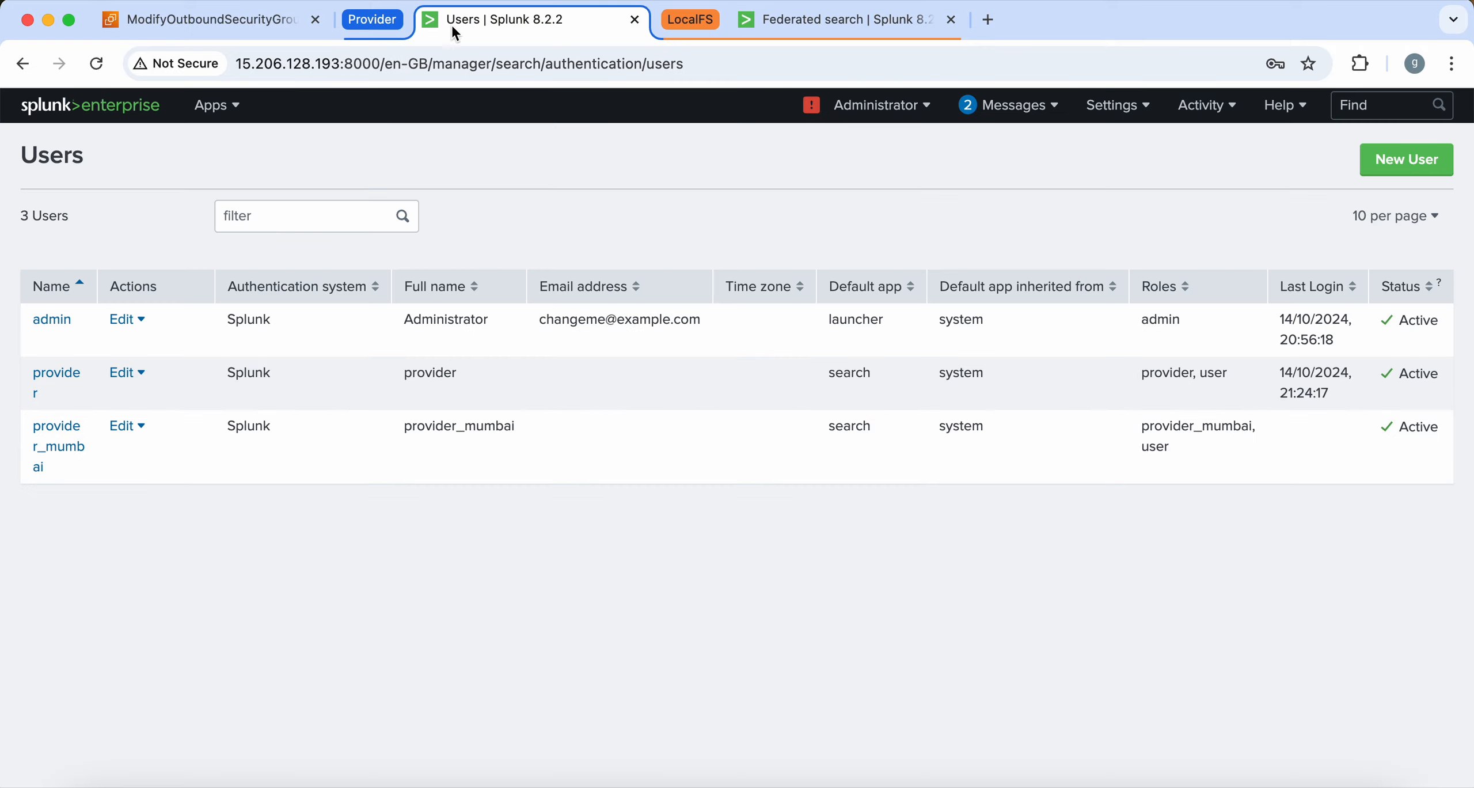
{"action": "double_click", "coordinate": [337, 63]}
{"action": "key", "text": "super+c"}
{"action": "left_click", "coordinate": [784, 24]}
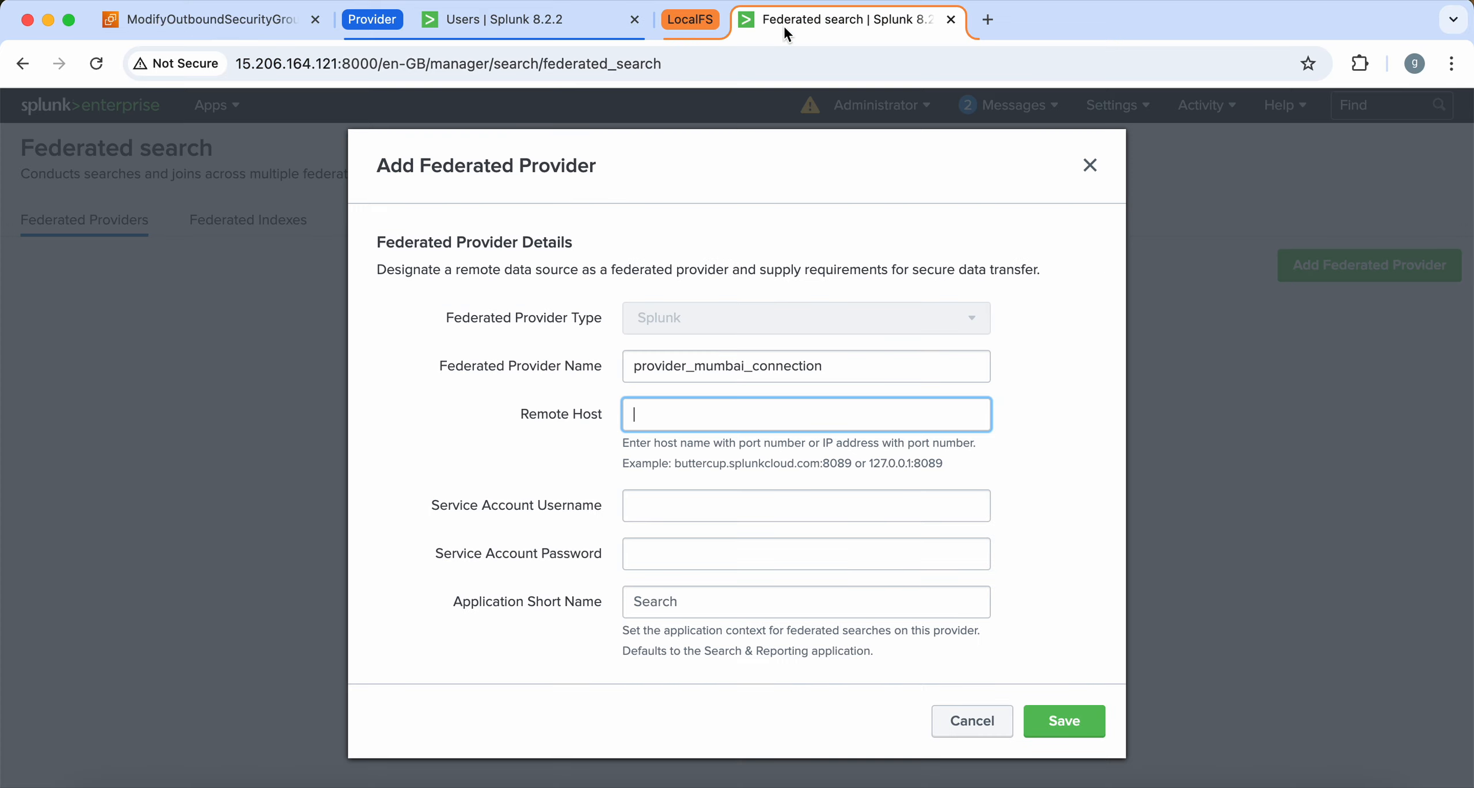
{"action": "key", "text": "super+v"}
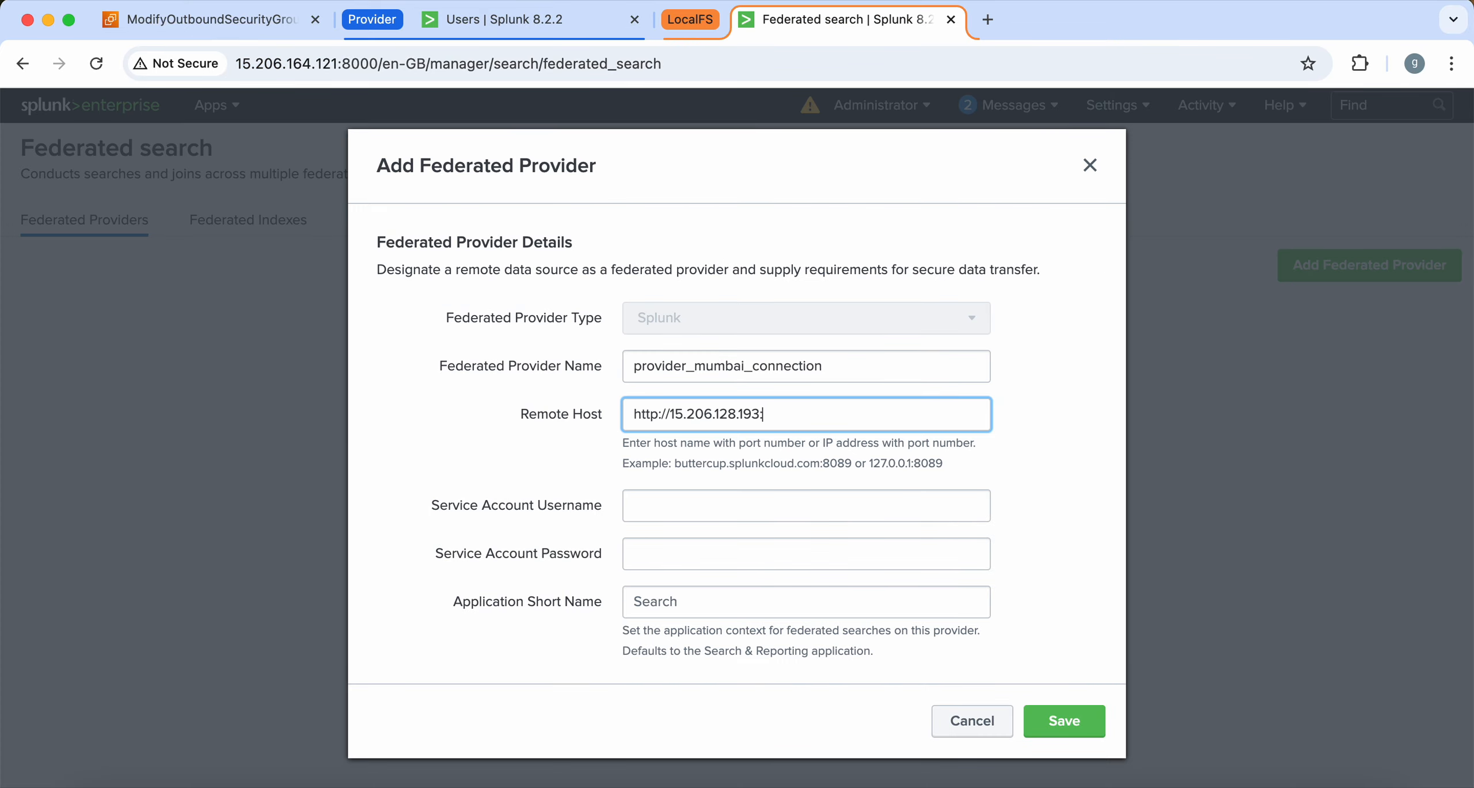
{"action": "type", "text": ":8089"}
{"action": "left_click", "coordinate": [668, 416]}
{"action": "left_click_drag", "start_coordinate": [668, 416], "coordinate": [576, 414]}
{"action": "key", "text": "BackSpace"}
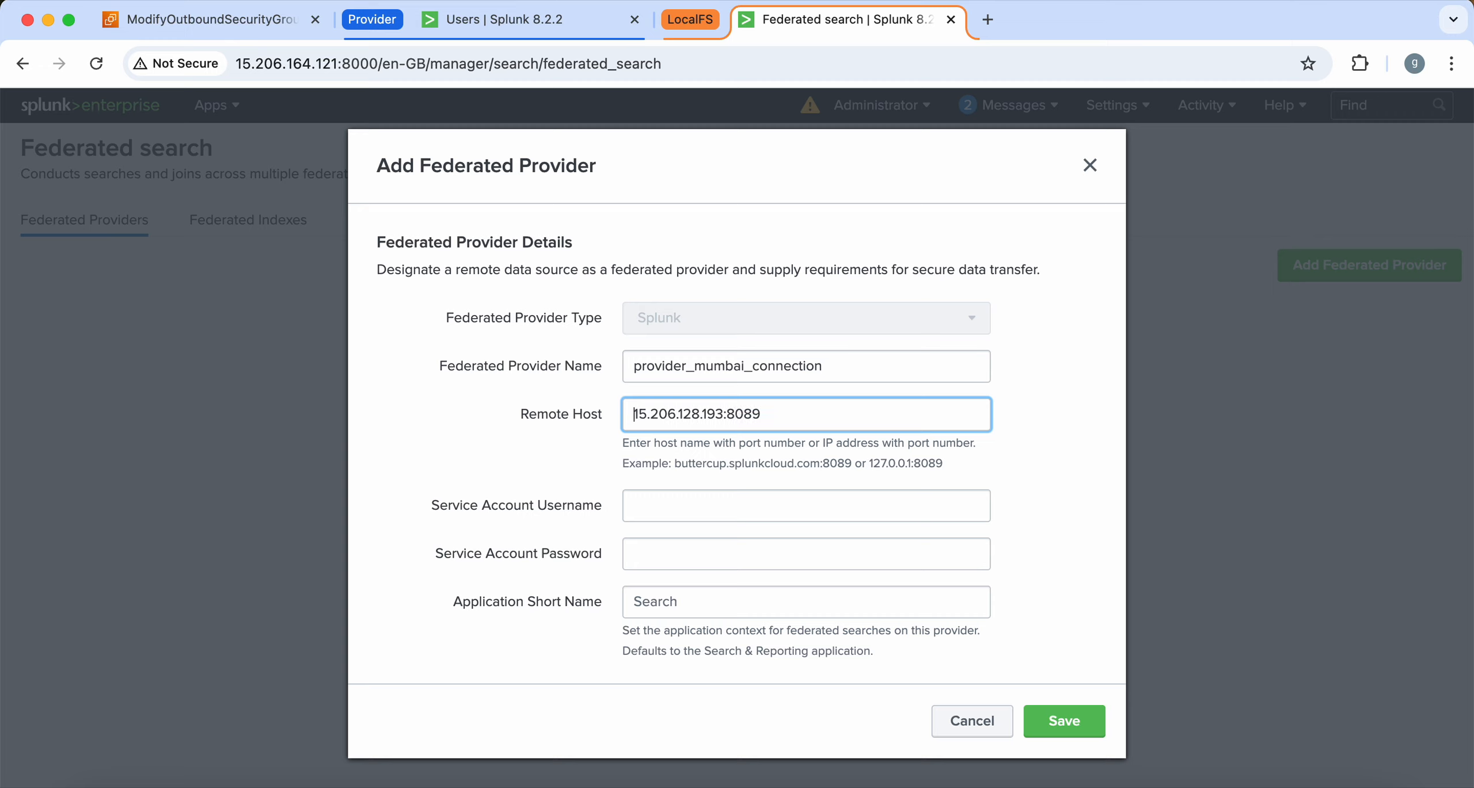
Enter provider_mumbai as the service account username and fill in the service account password
{"action": "left_click", "coordinate": [671, 509]}
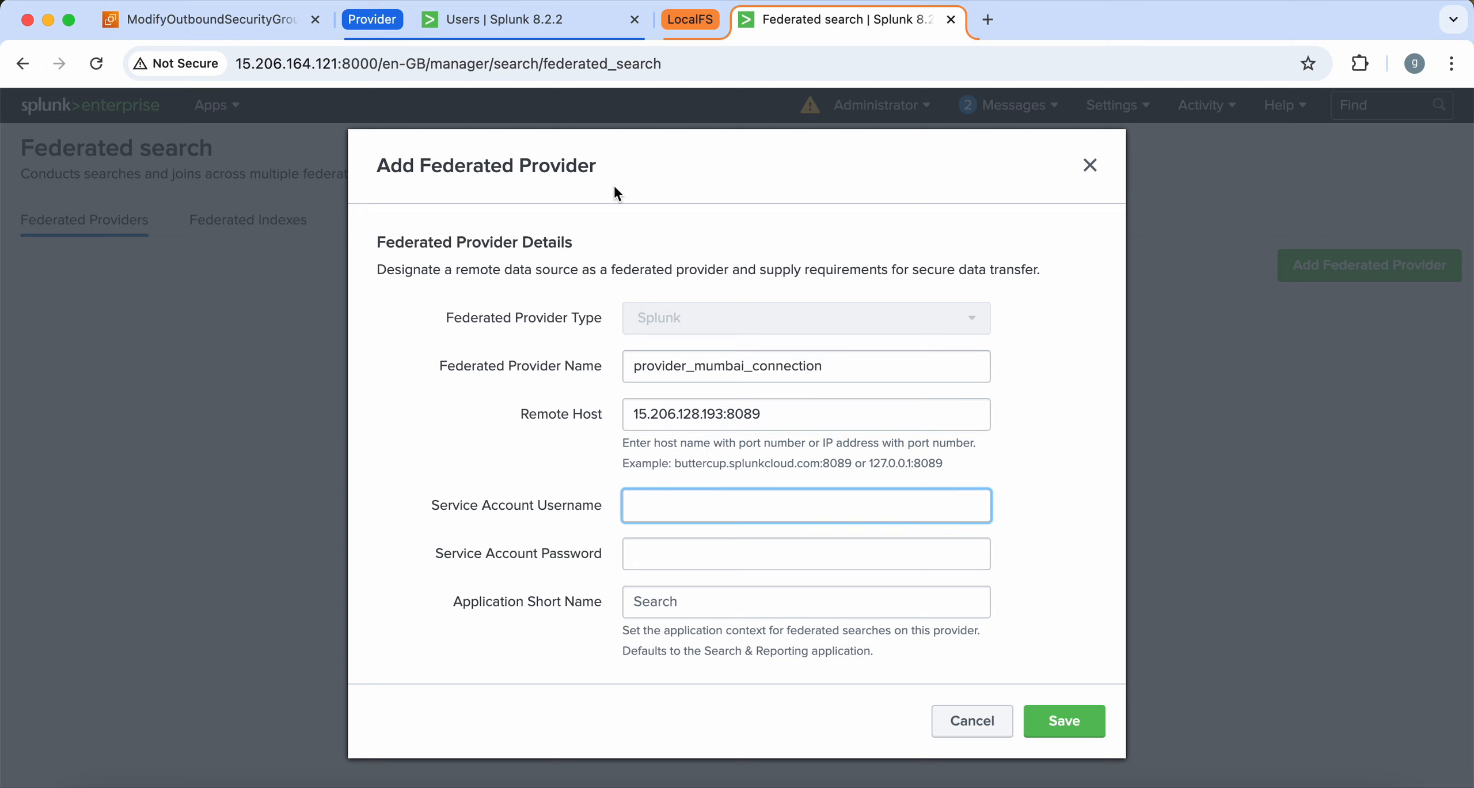
{"action": "key", "text": "super+v"}
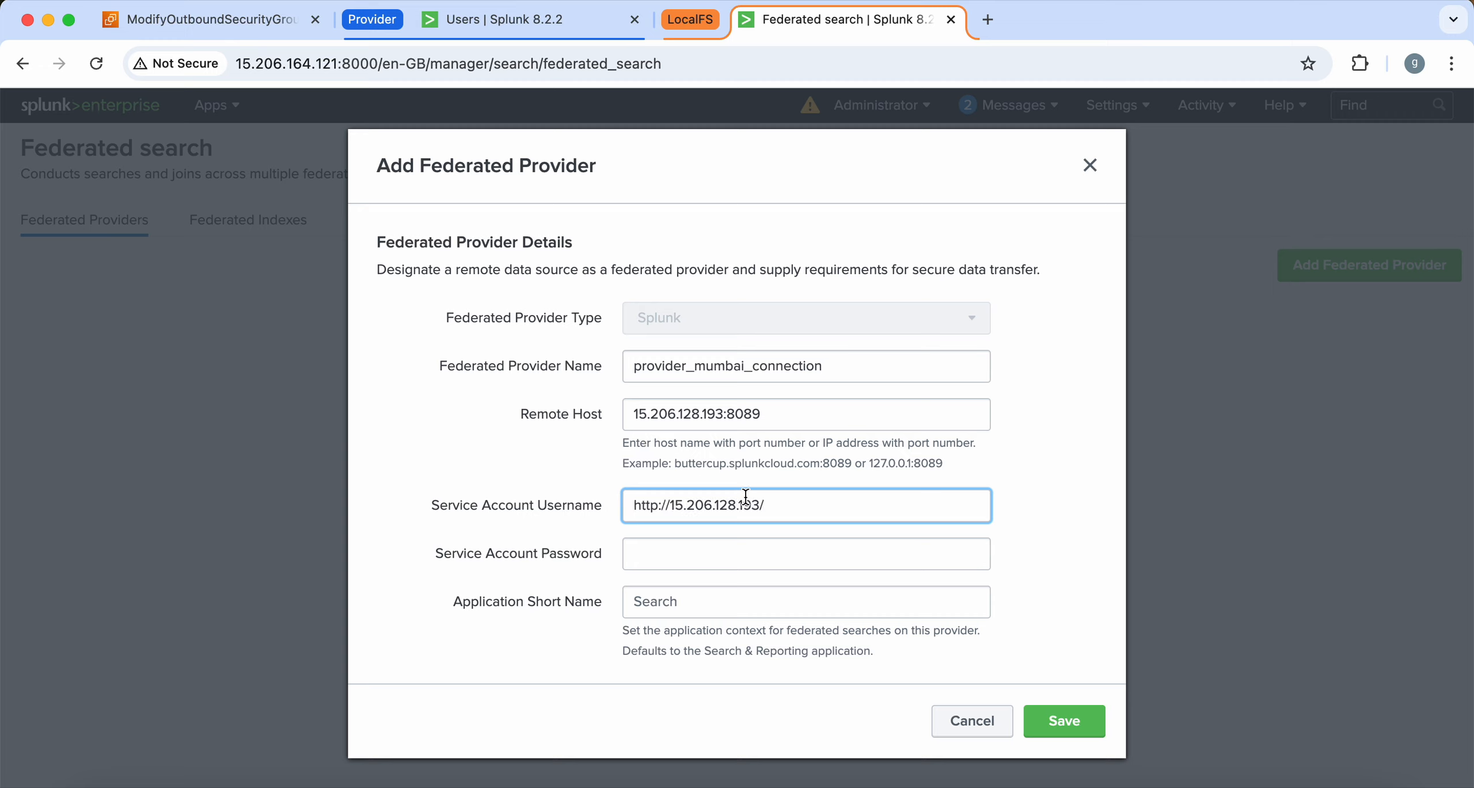
{"action": "left_click_drag", "start_coordinate": [785, 505], "coordinate": [507, 495]}
{"action": "key", "text": "BackSpace"}
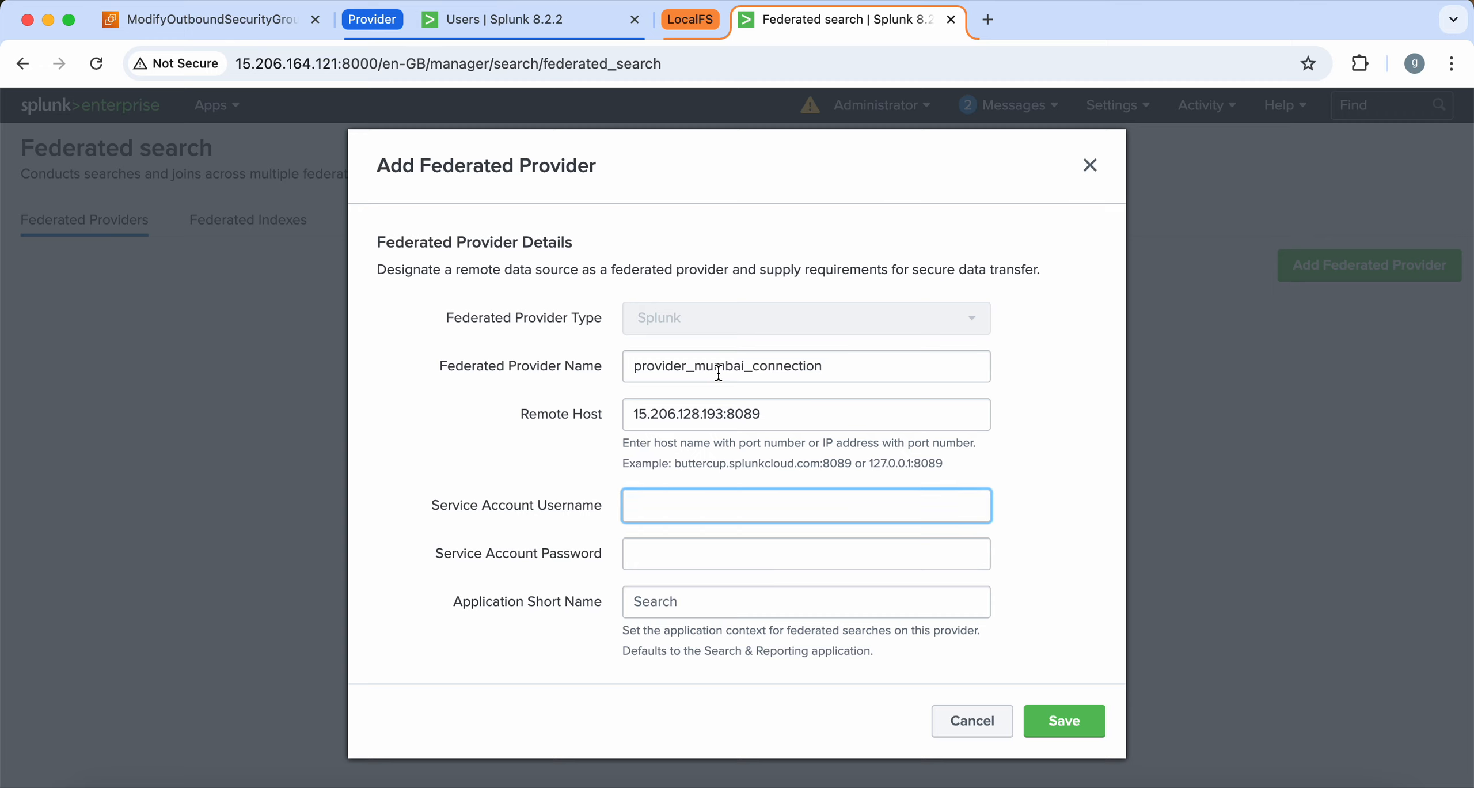
{"action": "double_click", "coordinate": [748, 366]}
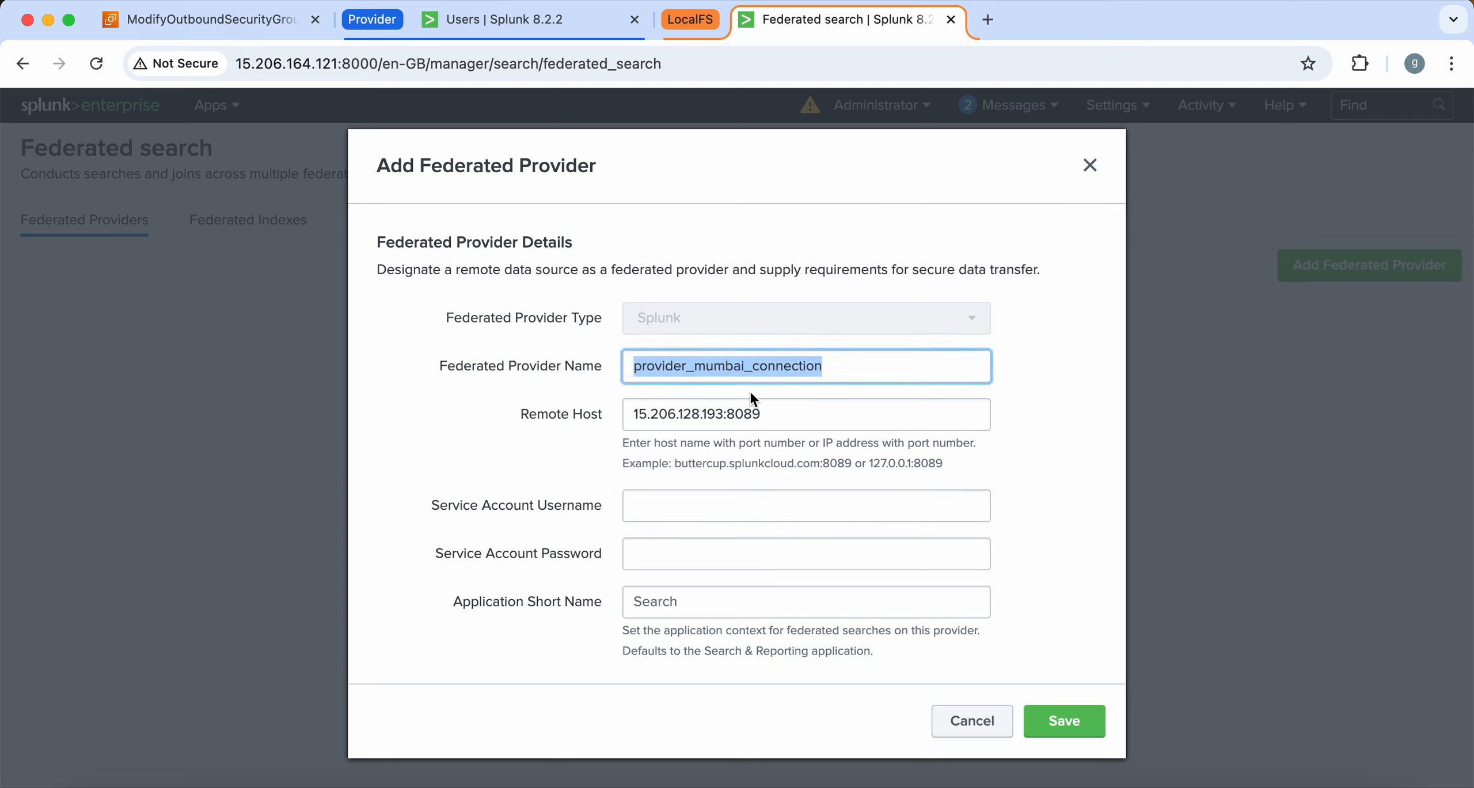
{"action": "key", "text": "super+c"}
{"action": "left_click", "coordinate": [710, 507]}
{"action": "key", "text": "super+v"}
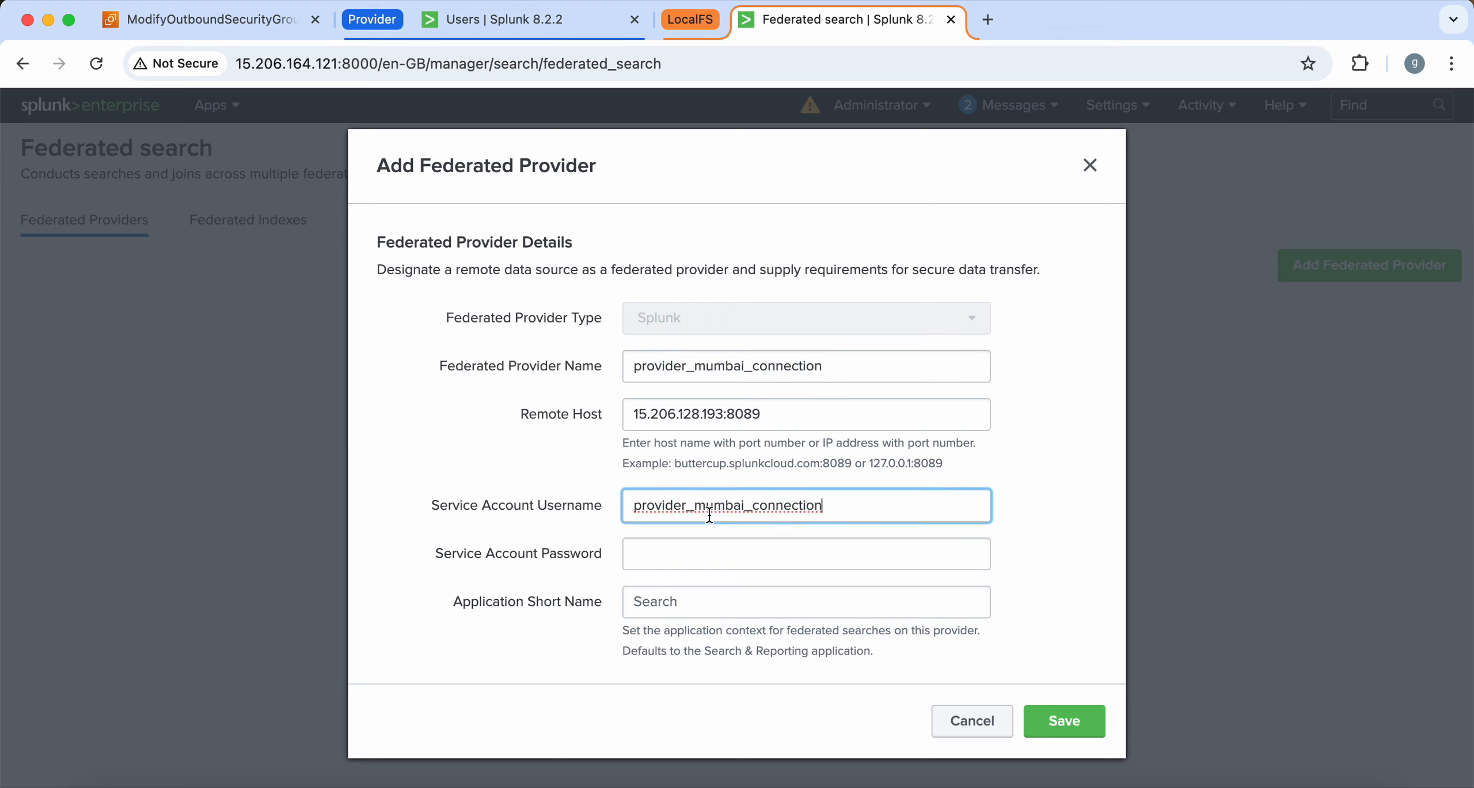
{"action": "key", "text": "BackSpace"}
{"action": "key", "text": "BackSpace"}
{"action": "key", "text": "BackSpace"}
{"action": "key", "text": "BackSpace"}
{"action": "key", "text": "BackSpace"}
{"action": "key", "text": "BackSpace"}
{"action": "key", "text": "BackSpace"}
{"action": "key", "text": "BackSpace"}
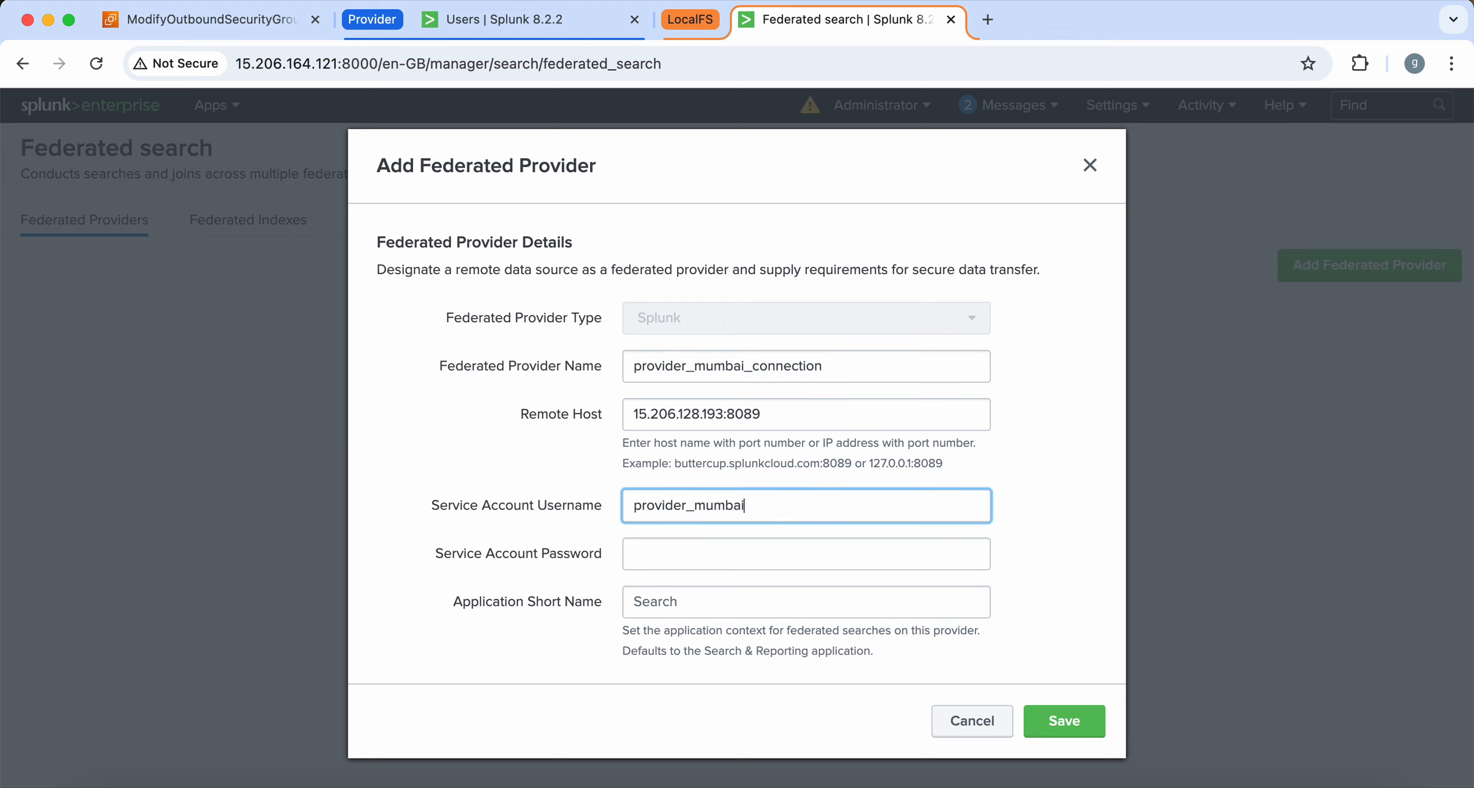
{"action": "left_click_drag", "start_coordinate": [773, 504], "coordinate": [548, 478]}
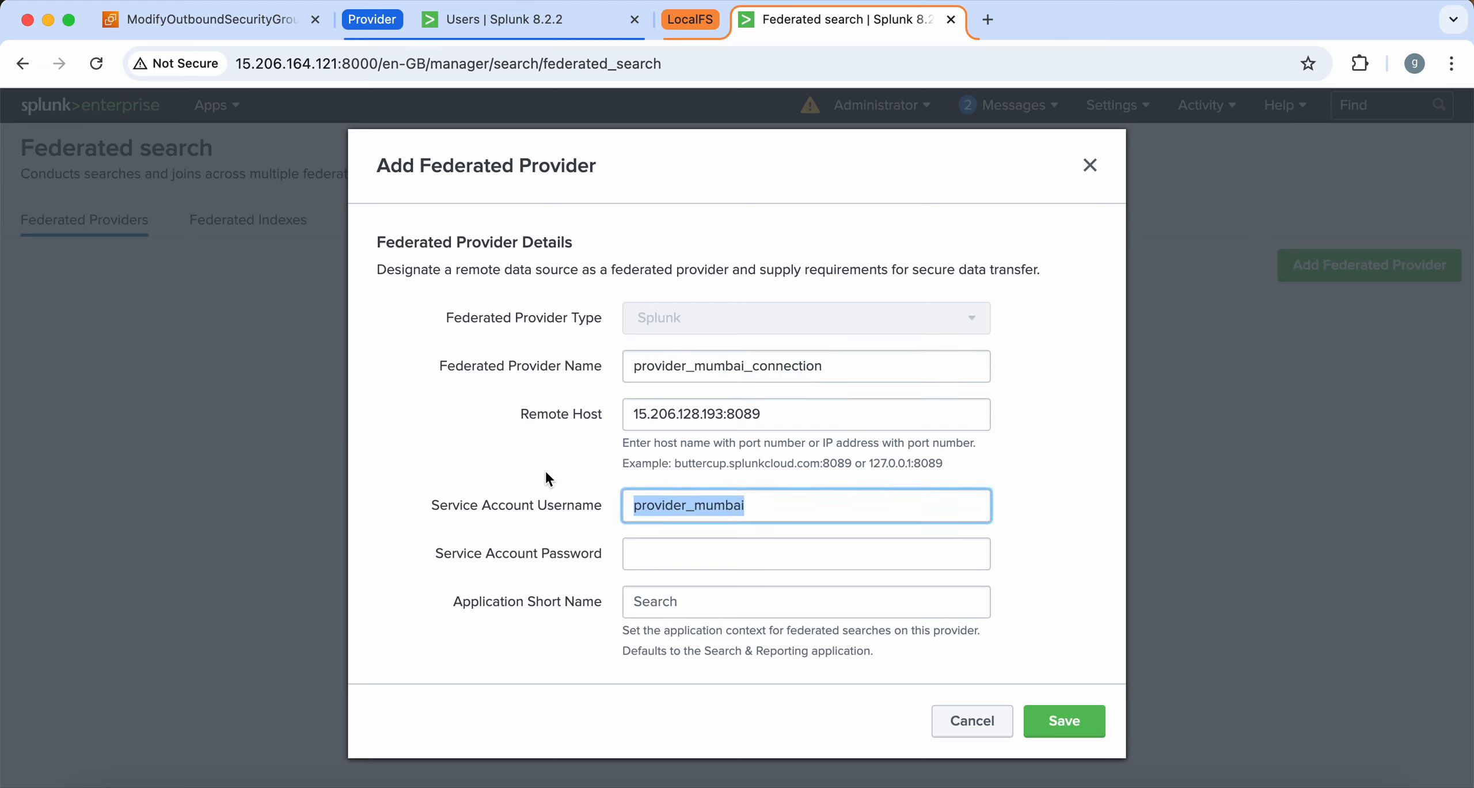
{"action": "left_click", "coordinate": [649, 558]}
{"action": "type", "text": "provider_mumbai"}
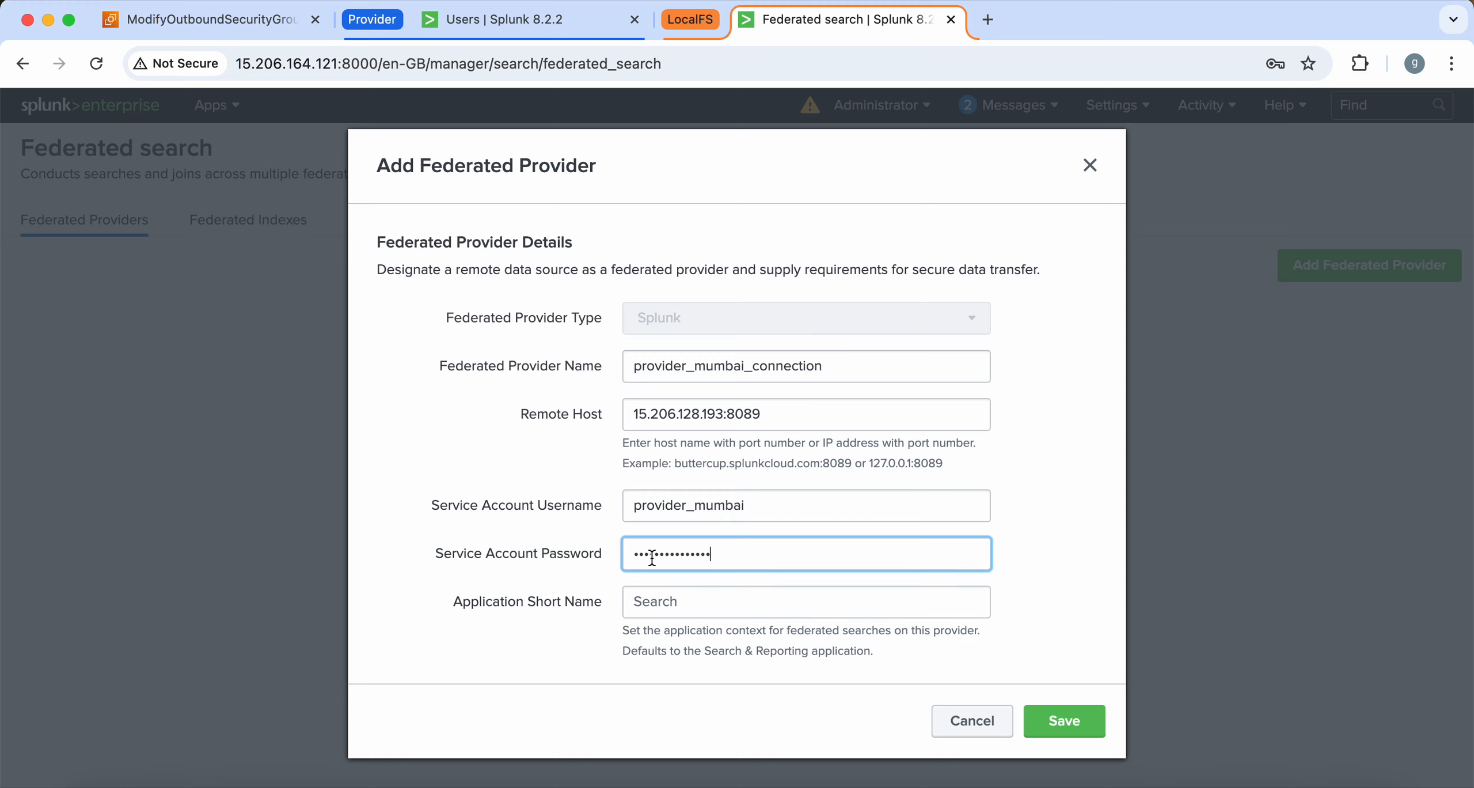
Set the application short name to search, turn off local knowledge objects, and save the provider
{"action": "scroll", "coordinate": [566, 402], "scroll_direction": "down", "scroll_amount": 3}
{"action": "left_click", "coordinate": [644, 512]}
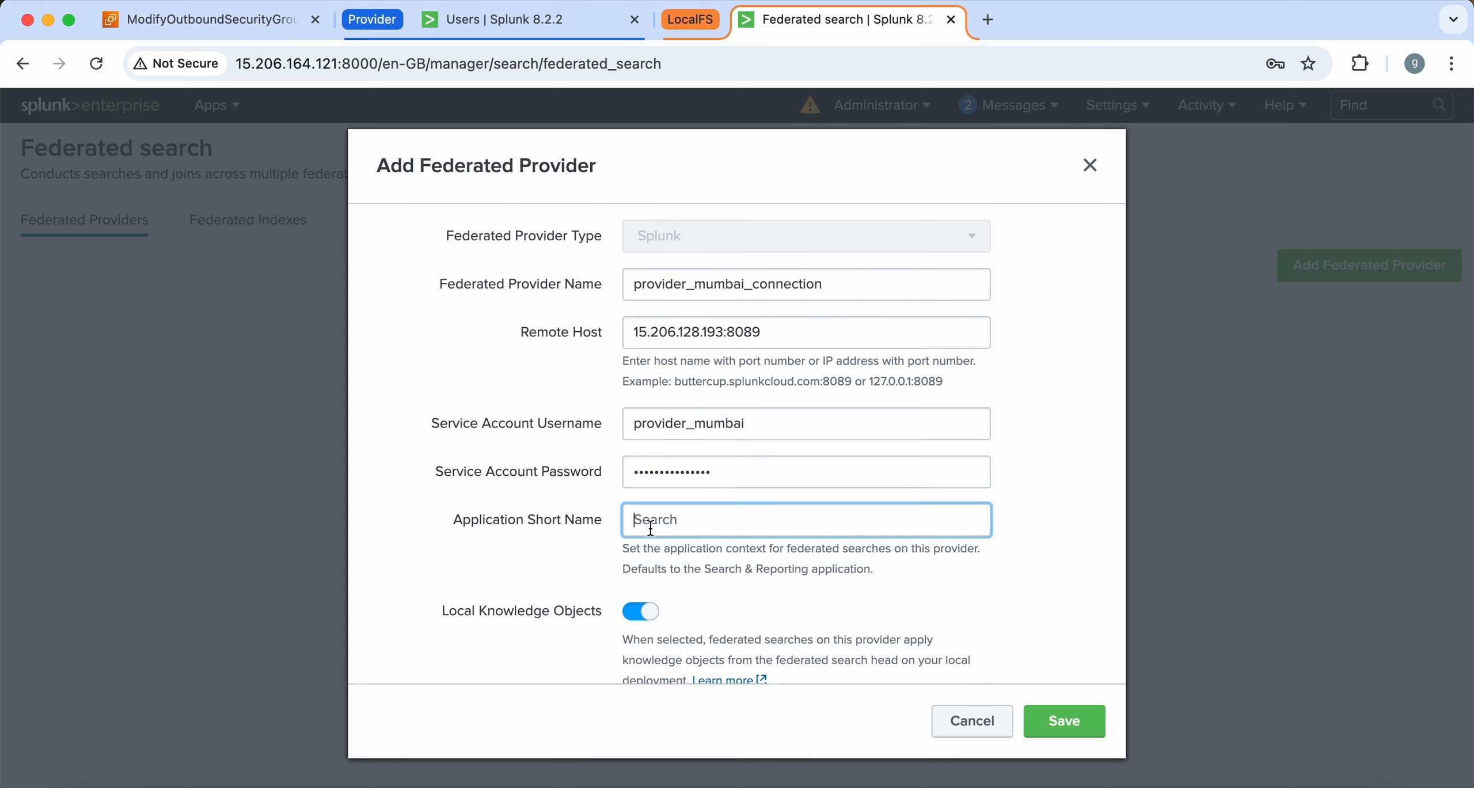
{"action": "type", "text": "search"}
{"action": "key", "text": "BackSpace"}
{"action": "key", "text": "BackSpace"}
{"action": "key", "text": "BackSpace"}
{"action": "key", "text": "BackSpace"}
{"action": "key", "text": "BackSpace"}
{"action": "key", "text": "BackSpace"}
{"action": "type", "text": "search"}
{"action": "left_click", "coordinate": [534, 585]}
{"action": "left_click", "coordinate": [642, 620]}
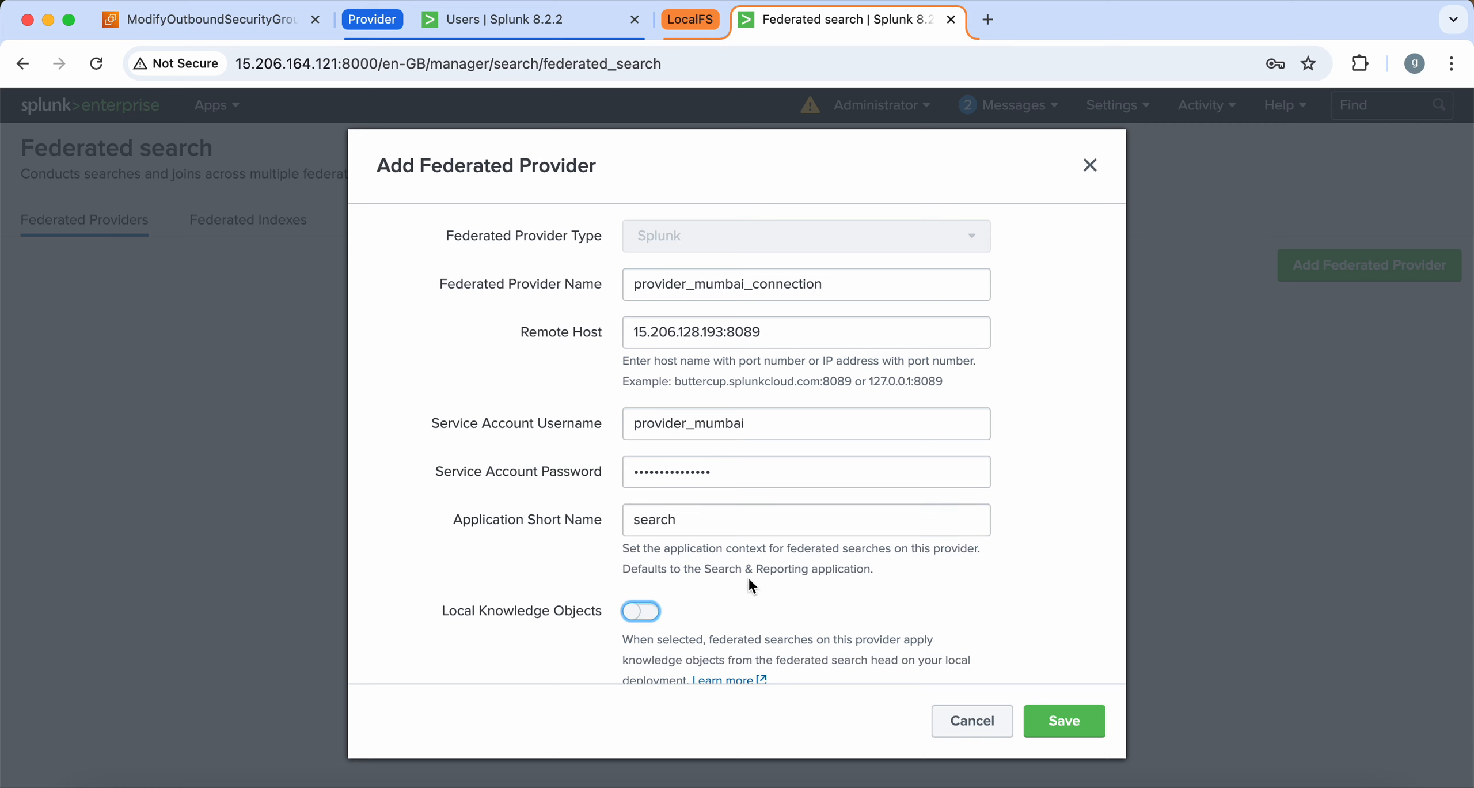
{"action": "scroll", "coordinate": [1049, 441], "scroll_direction": "down", "scroll_amount": 2}
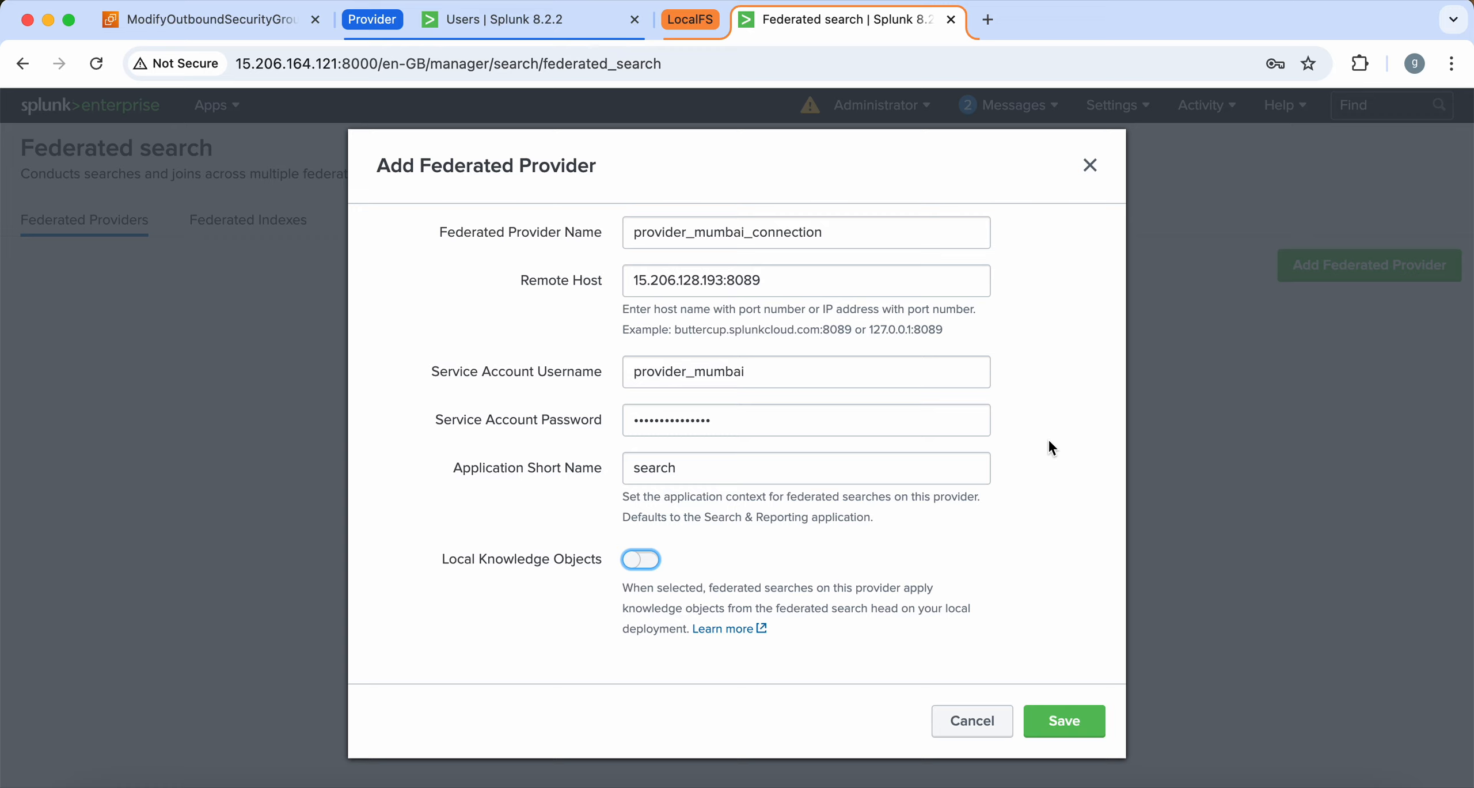
{"action": "left_click", "coordinate": [1060, 721]}
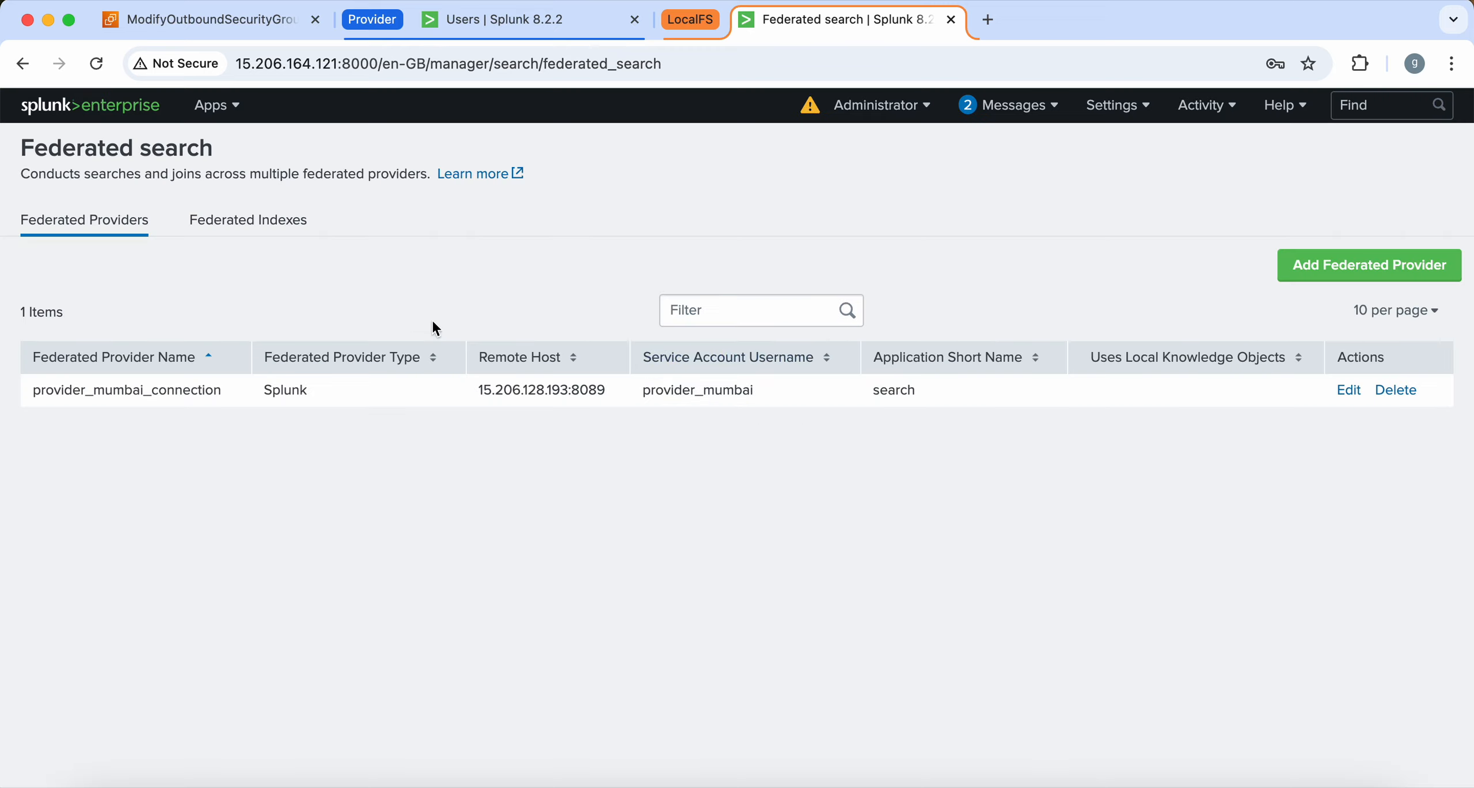
Delete the old federated:dp federated index
{"action": "left_click", "coordinate": [288, 231]}
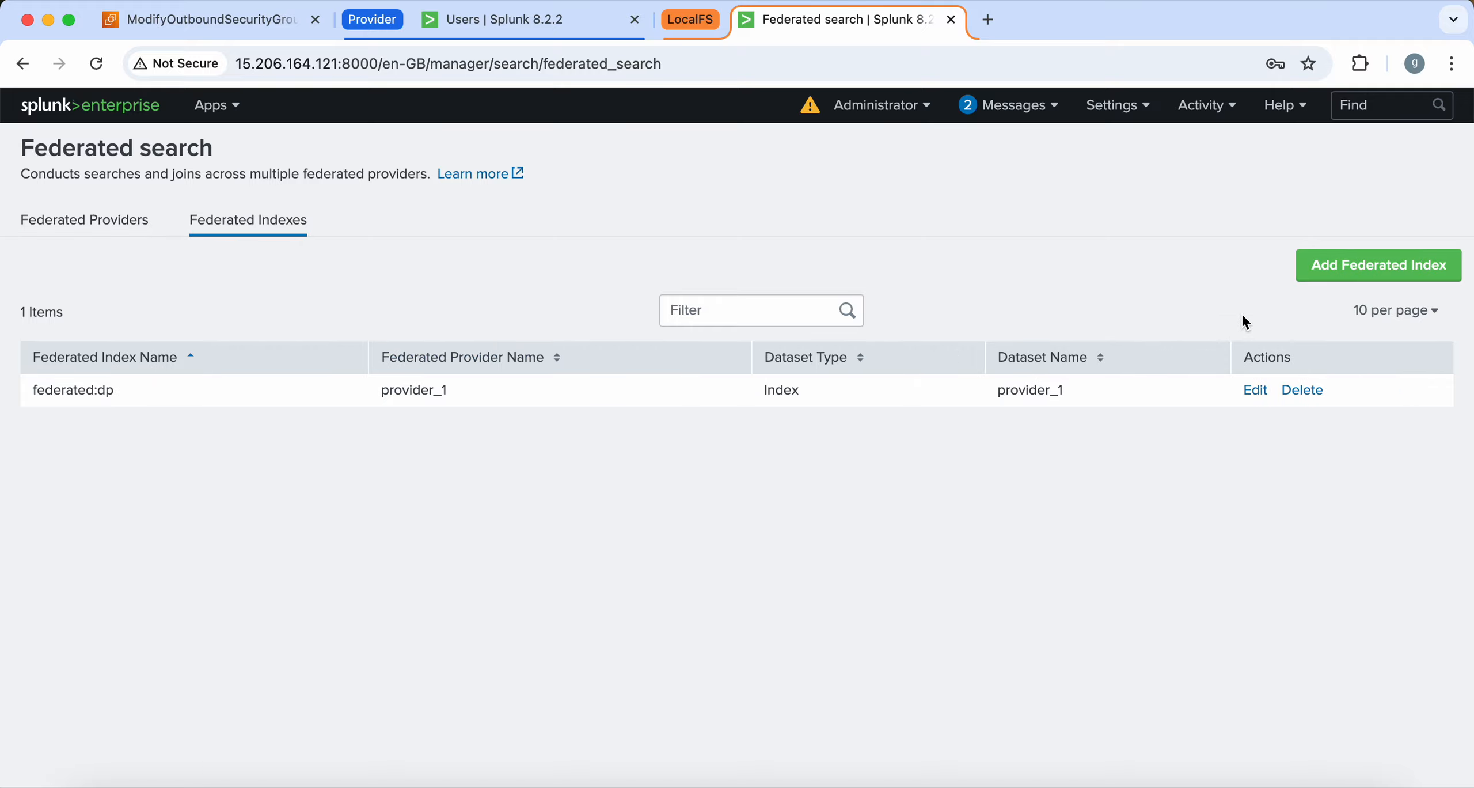
{"action": "left_click", "coordinate": [1307, 398]}
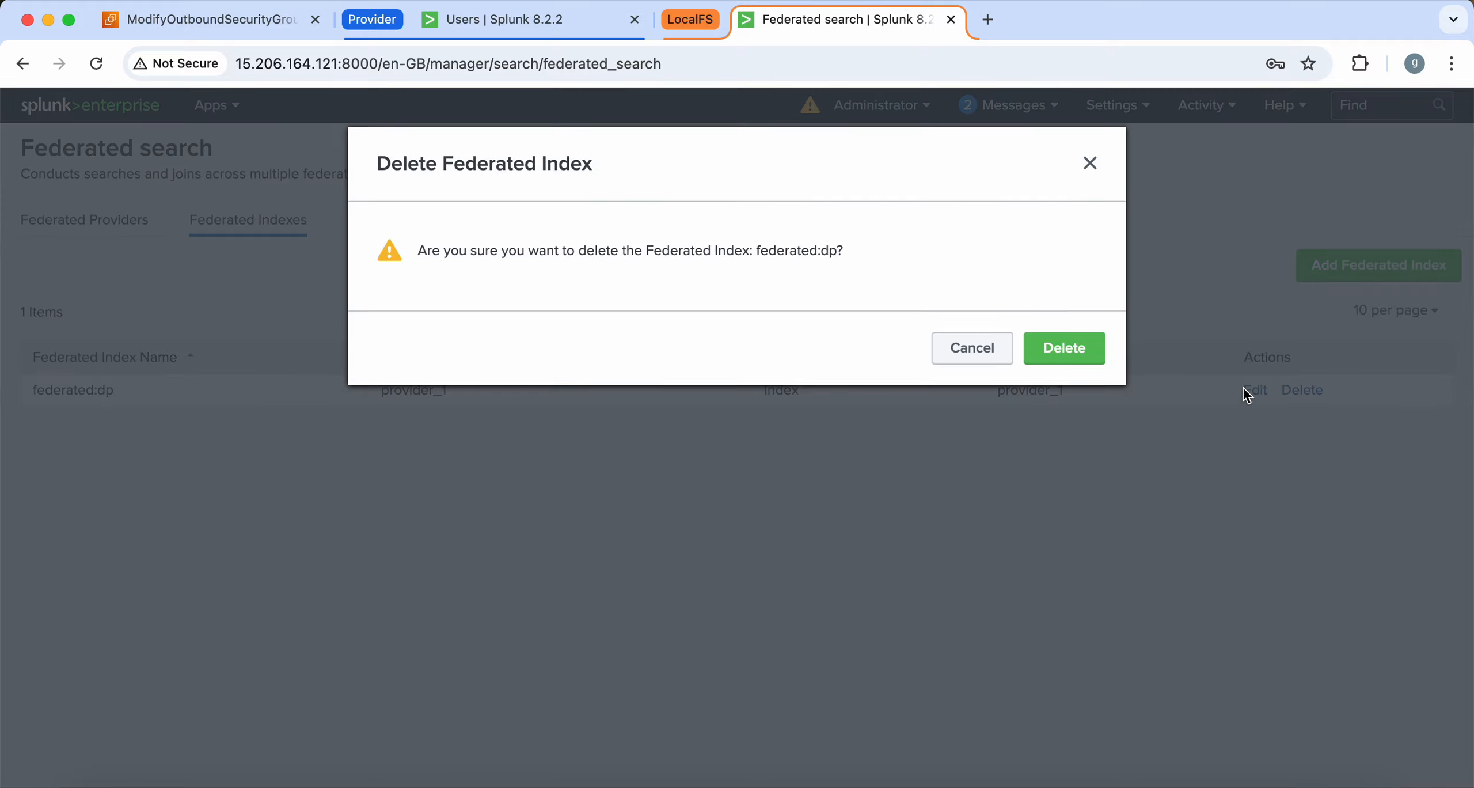
{"action": "left_click", "coordinate": [1062, 346]}
Add federated index central_mumbai on provider_mumbai_connection with remote dataset provider_mumbai
{"action": "left_click", "coordinate": [1362, 264]}
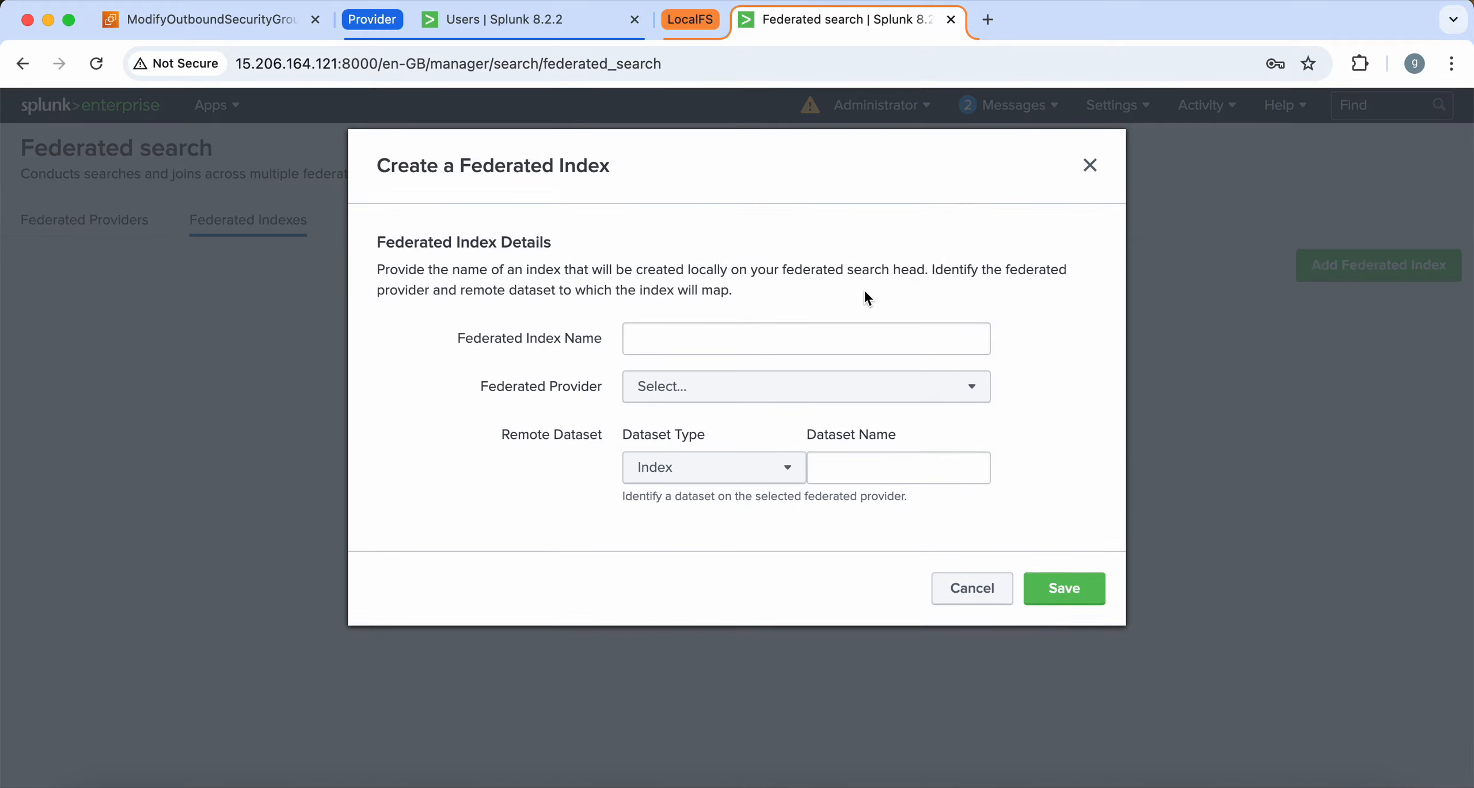
{"action": "left_click", "coordinate": [692, 339]}
{"action": "type", "text": "m"}
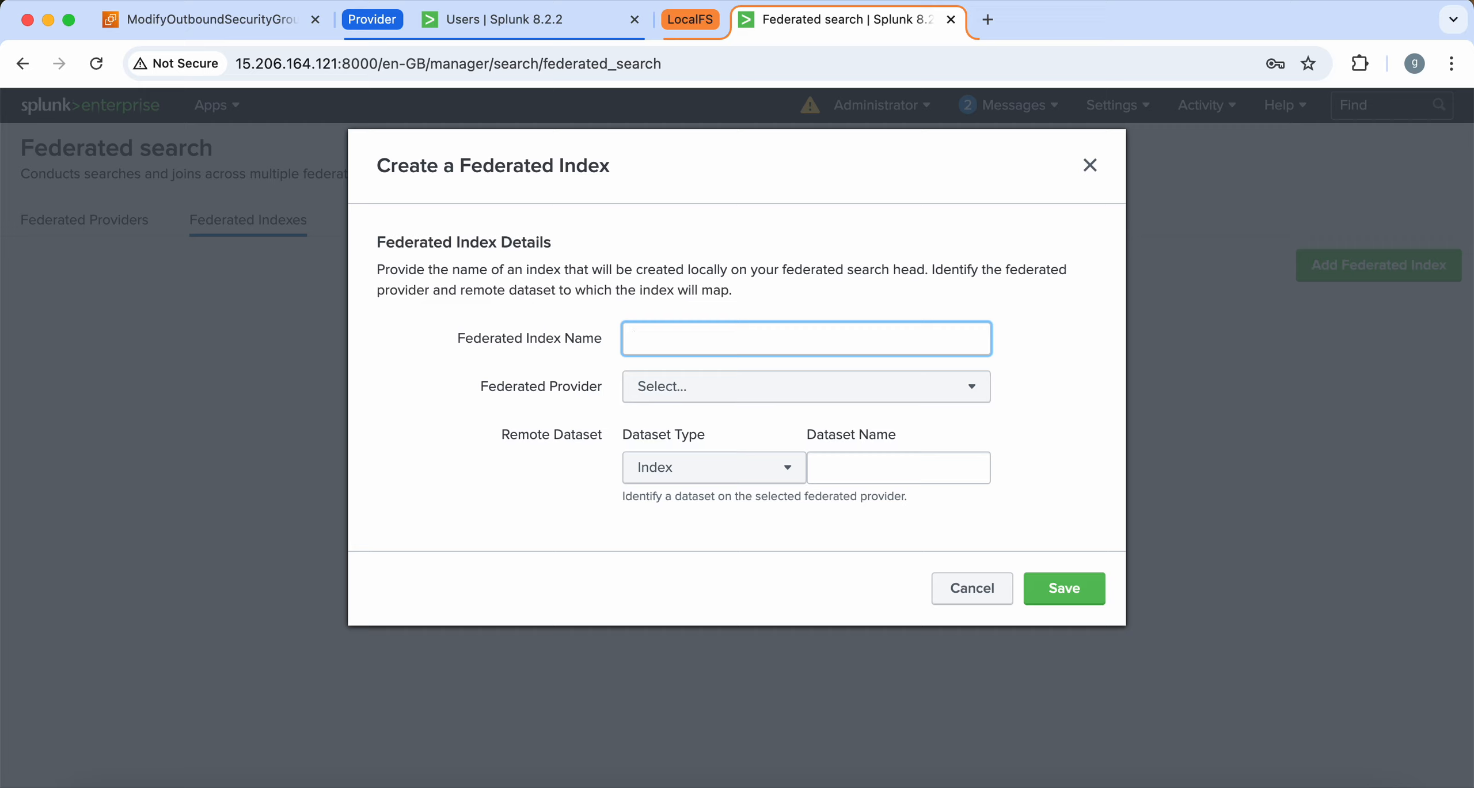
{"action": "type", "text": "central_mumbai"}
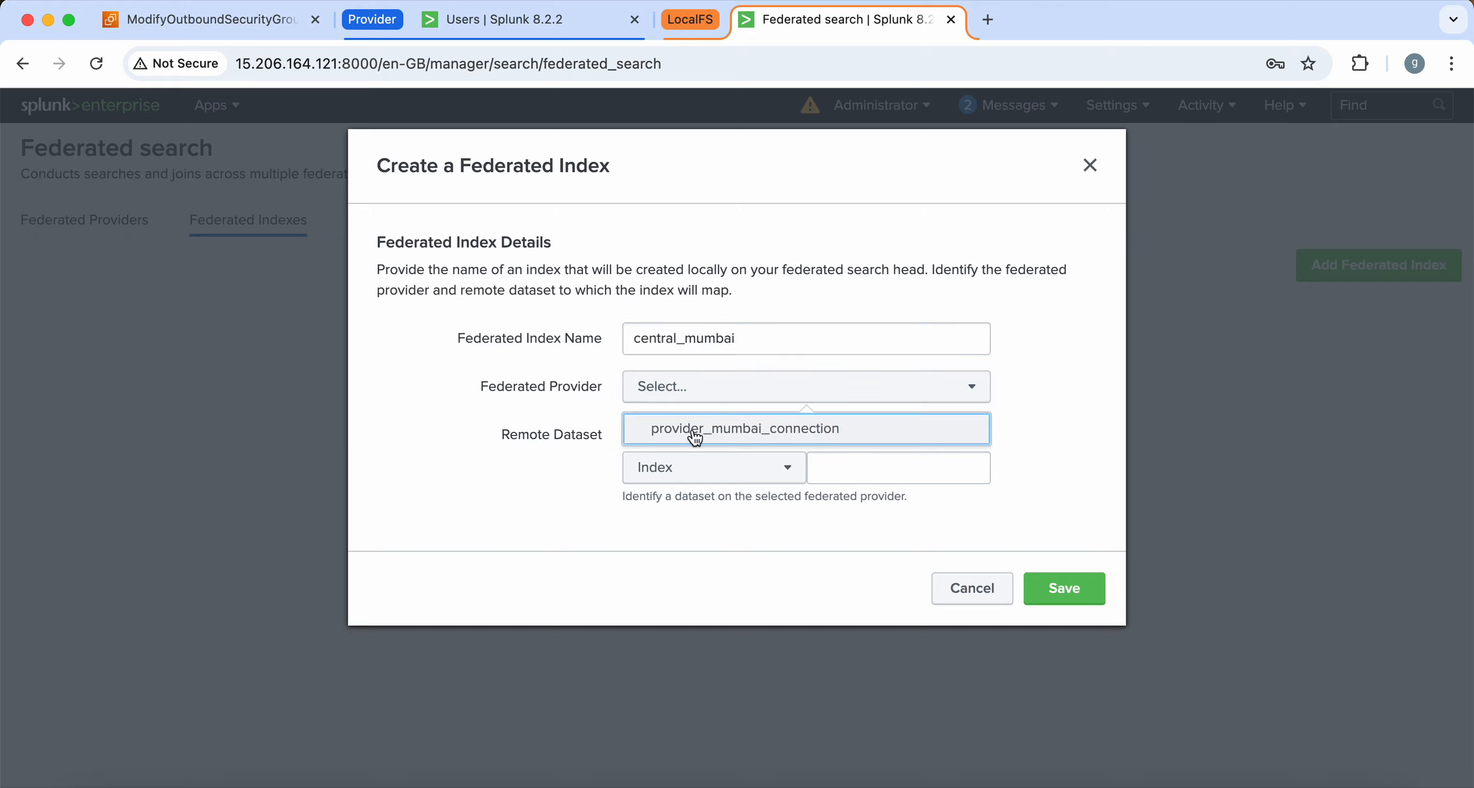
{"action": "left_click", "coordinate": [693, 429]}
{"action": "left_click", "coordinate": [848, 474]}
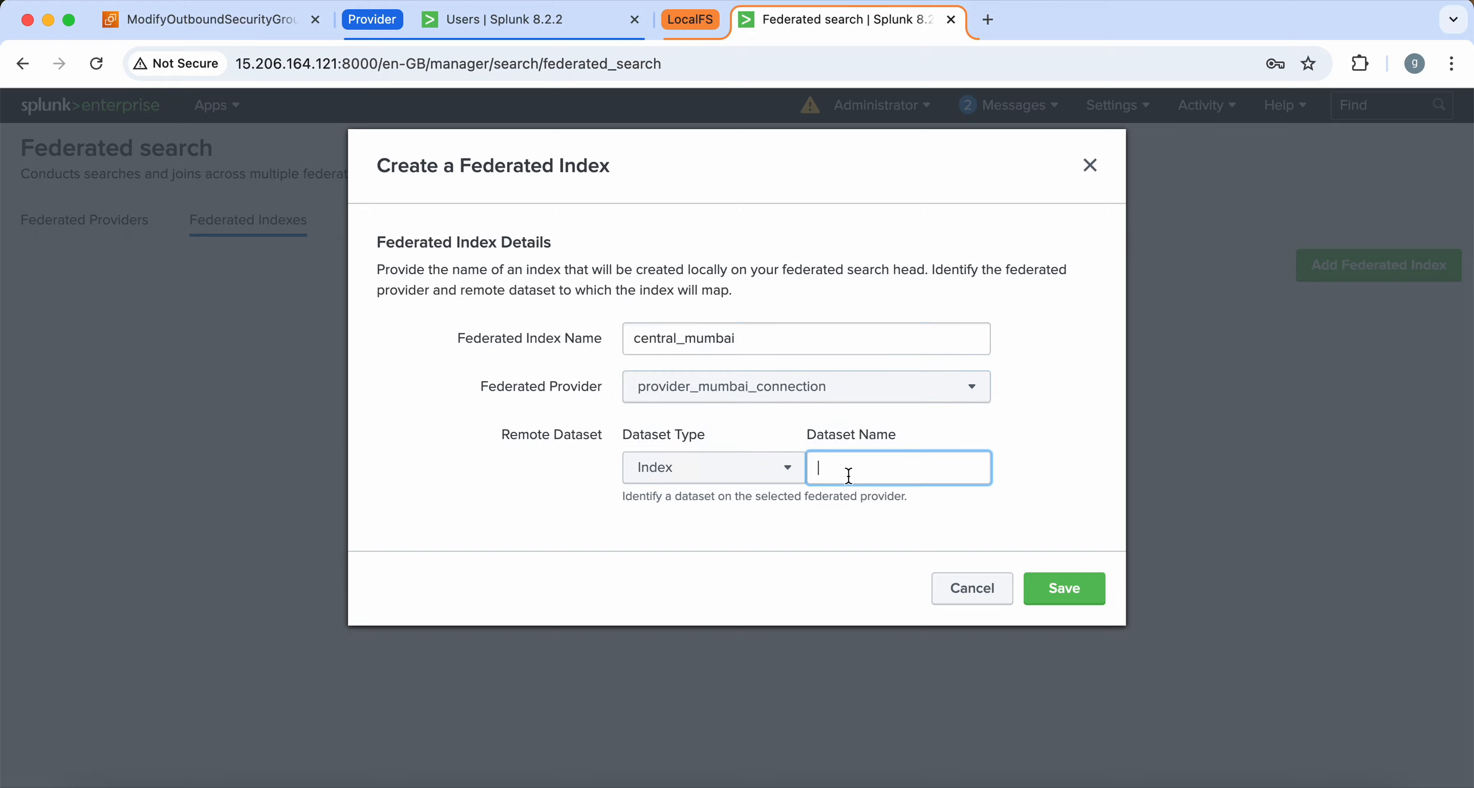
{"action": "key", "text": "super+v"}
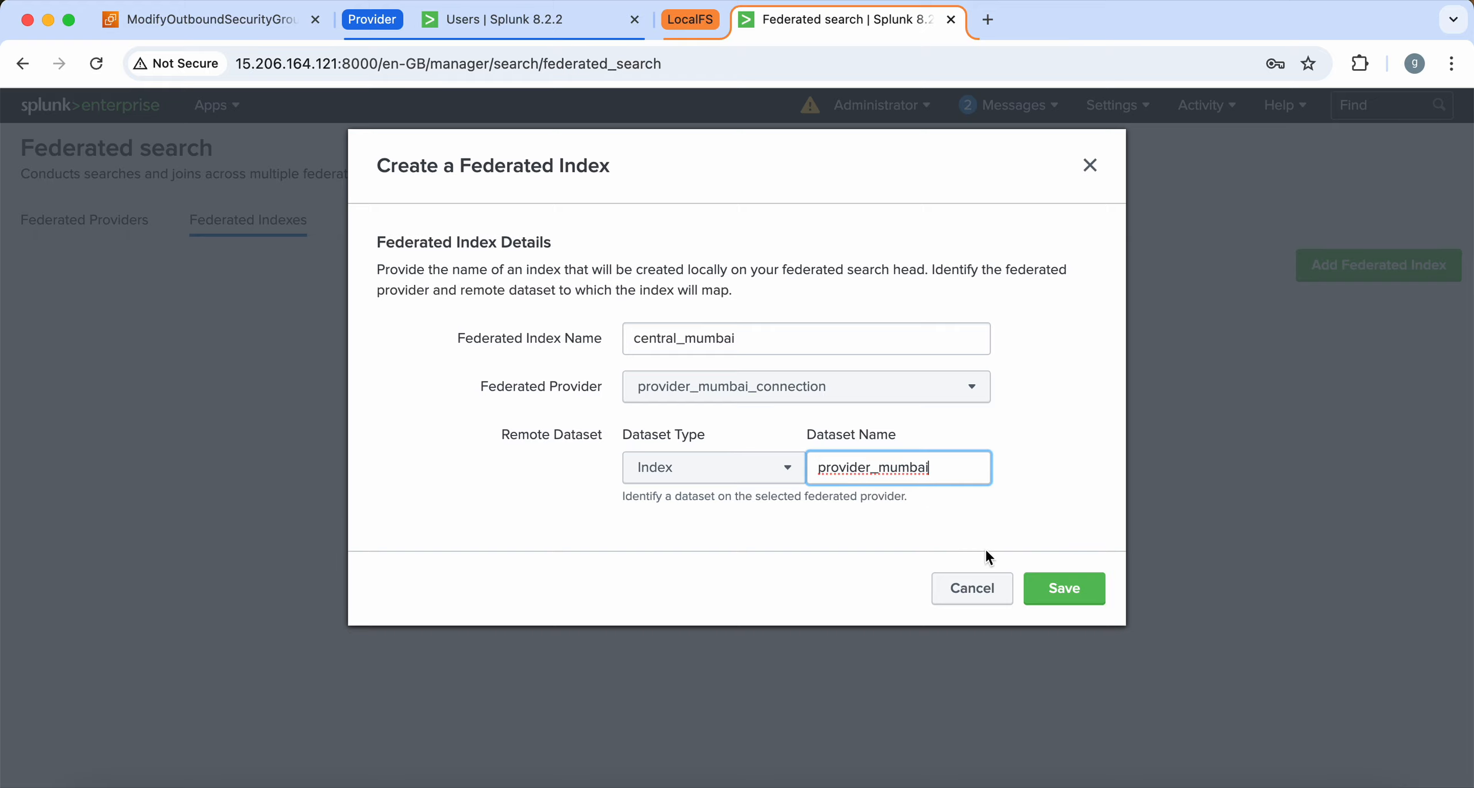
{"action": "left_click", "coordinate": [1057, 589]}
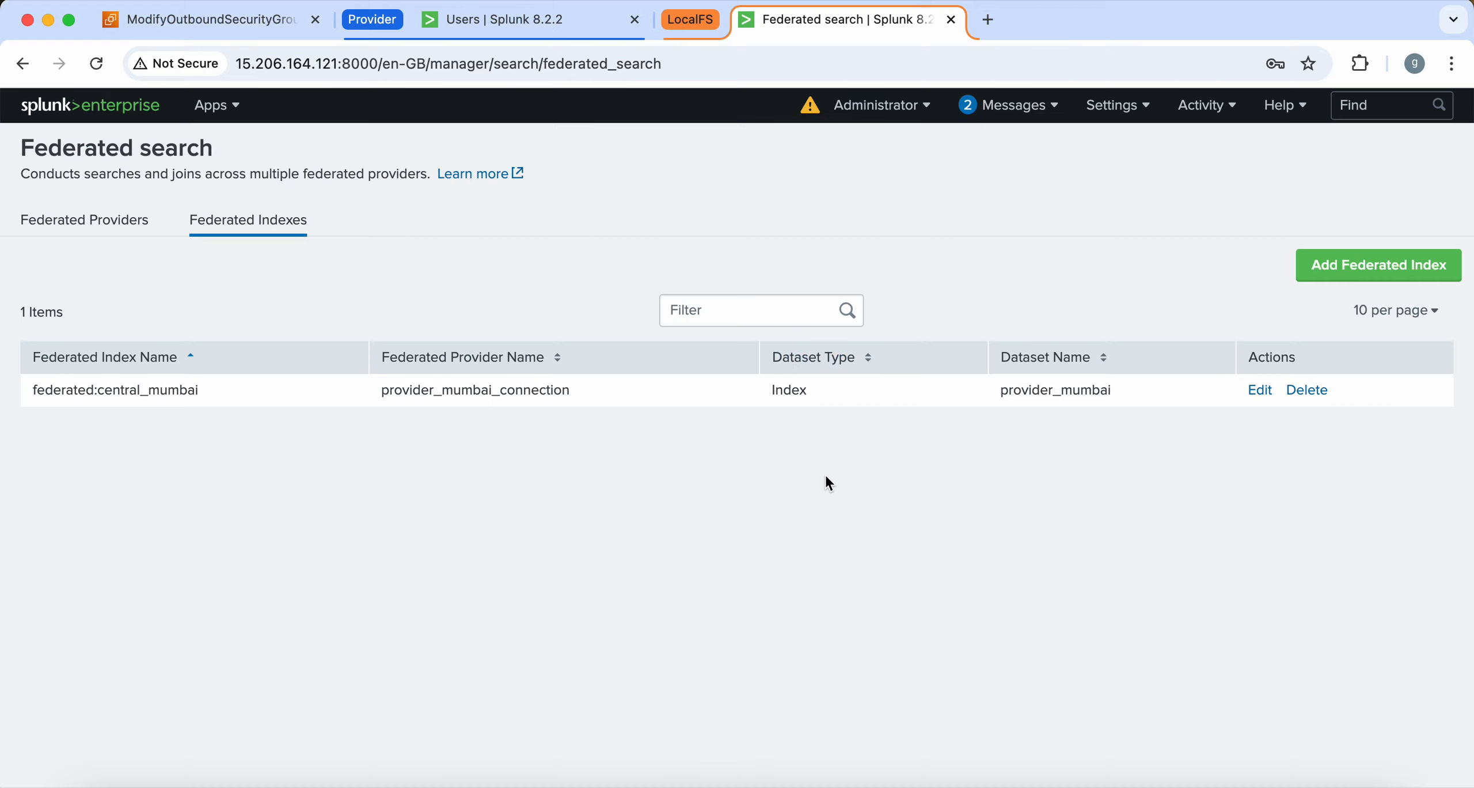
Filter the local Indexes list for provider_mumbai, then broaden the filter to provider
{"action": "left_click", "coordinate": [1111, 111]}
{"action": "left_click", "coordinate": [1238, 231]}
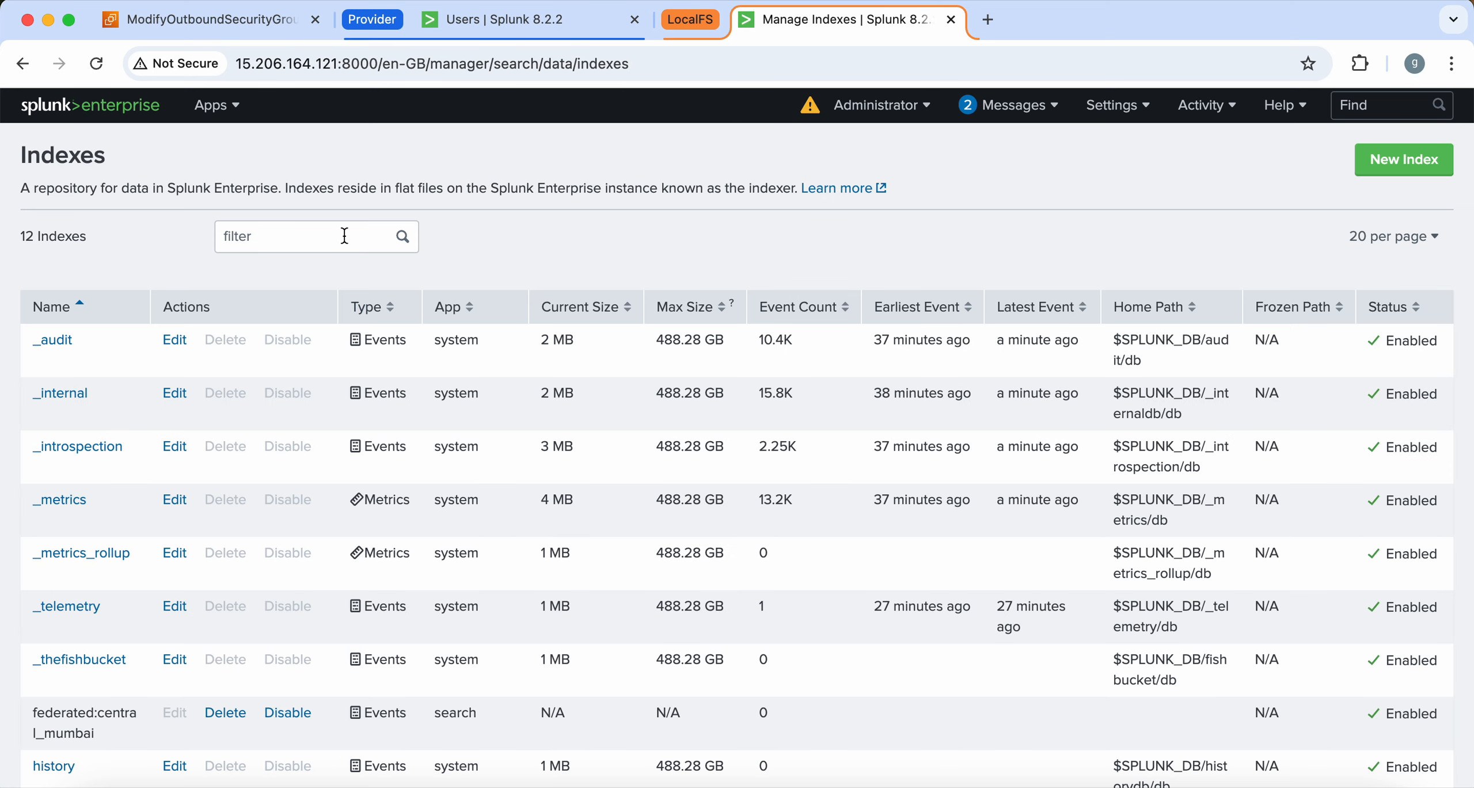
{"action": "left_click", "coordinate": [344, 236]}
{"action": "key", "text": "super+v"}
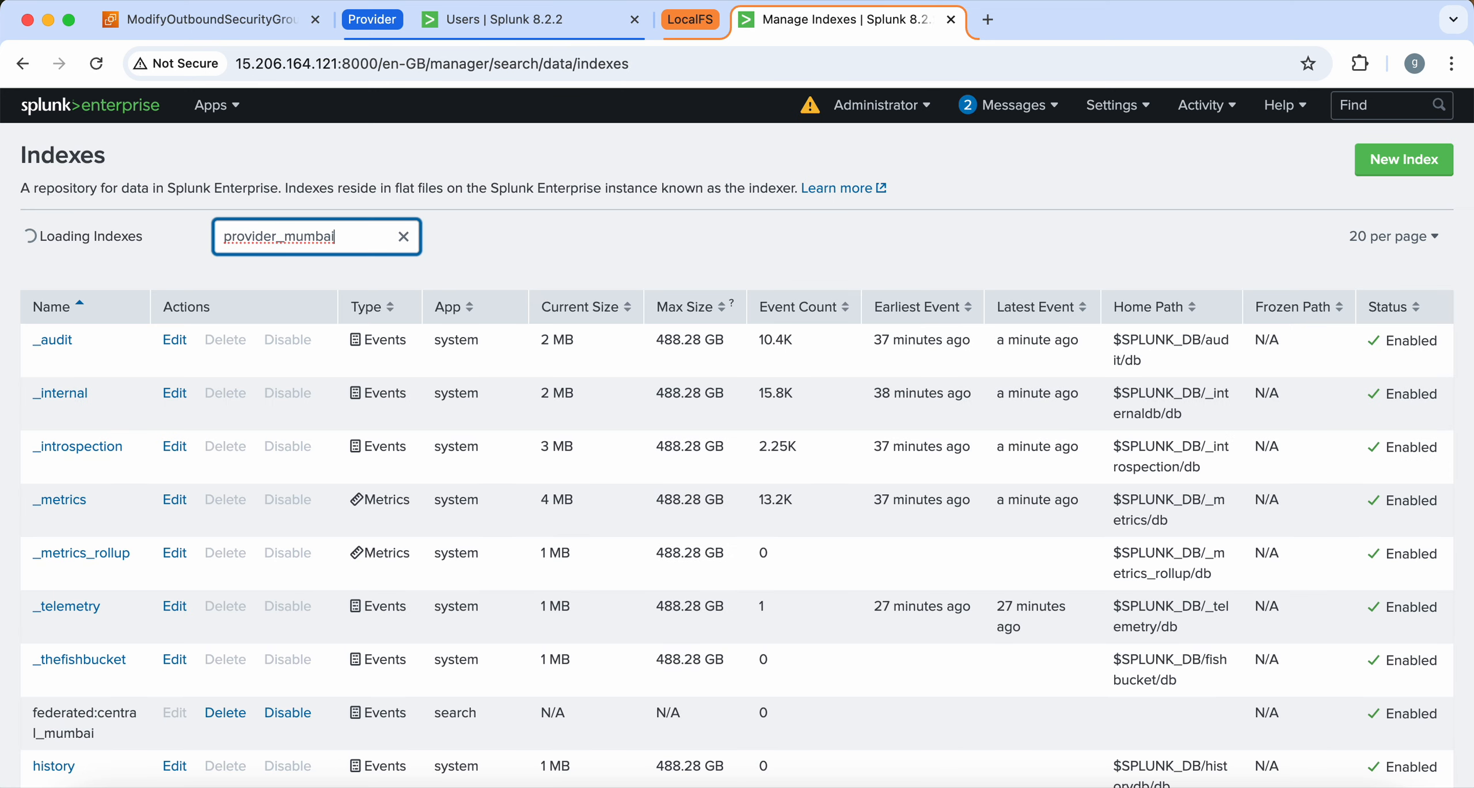
{"action": "key", "text": "BackSpace"}
{"action": "key", "text": "BackSpace"}
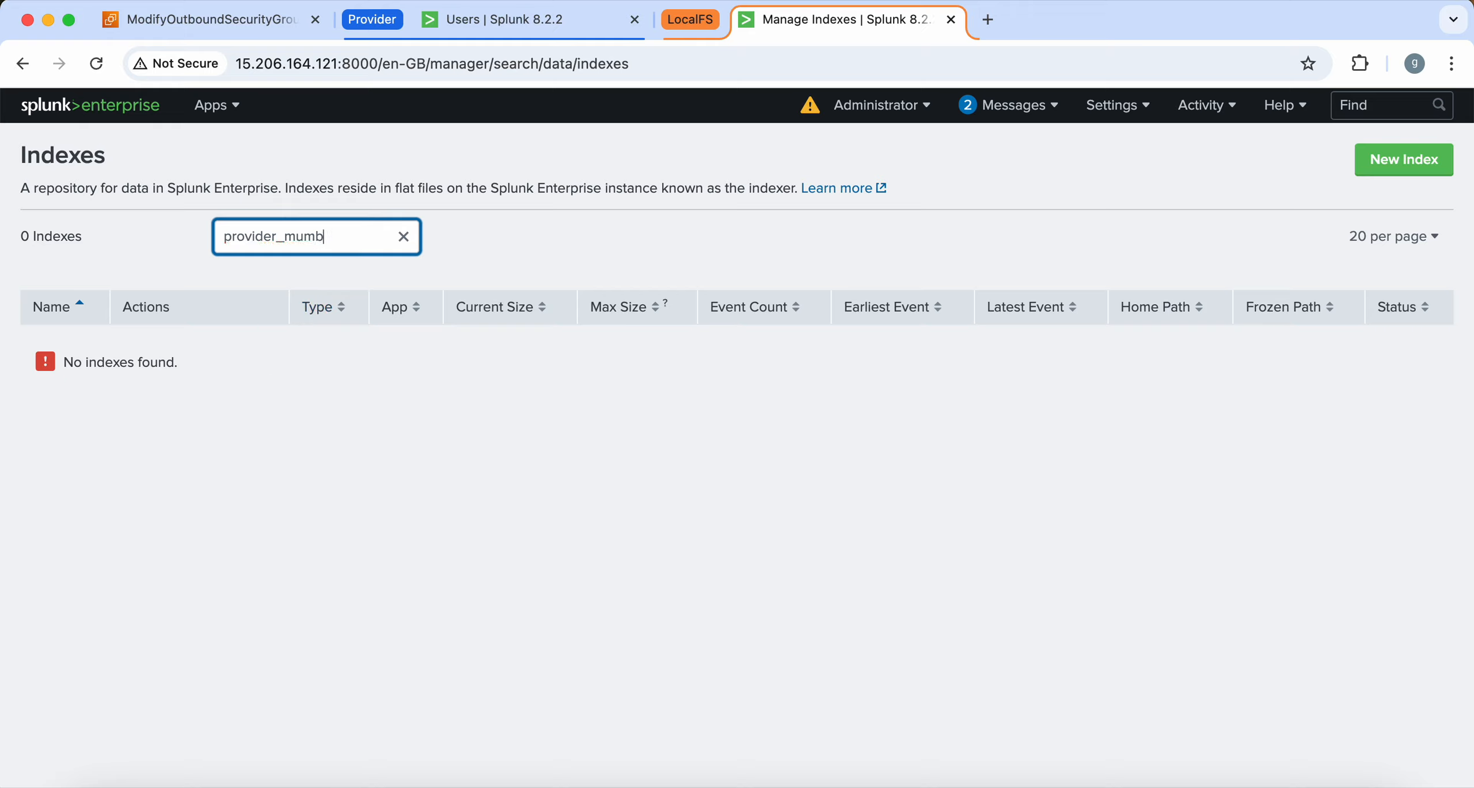
{"action": "key", "text": "BackSpace"}
{"action": "key", "text": "BackSpace"}
{"action": "key", "text": "BackSpace"}
{"action": "key", "text": "BackSpace"}
Reload the Indexes page, then go to the Federated search settings
{"action": "left_click", "coordinate": [1103, 105]}
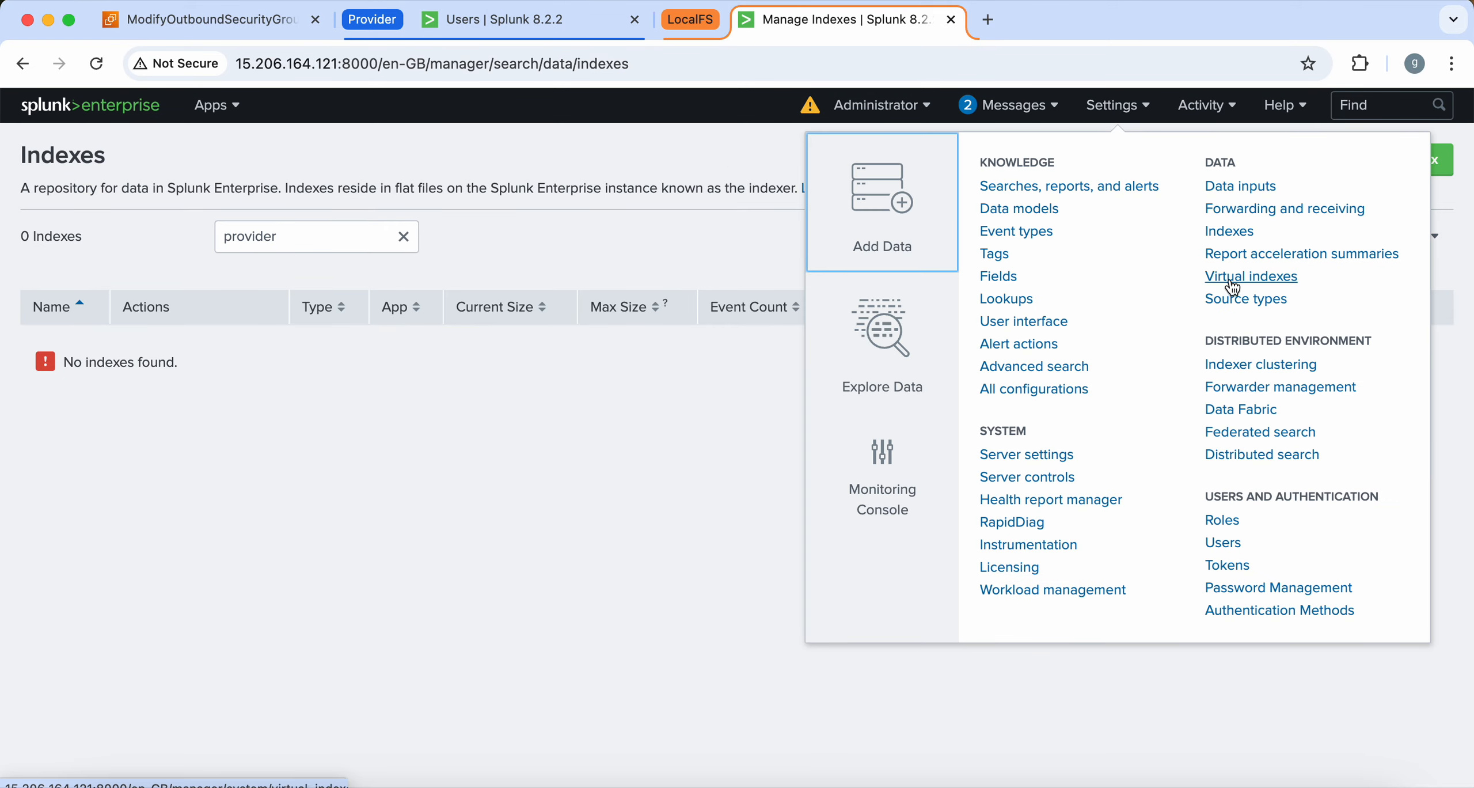
{"action": "left_click", "coordinate": [1231, 233]}
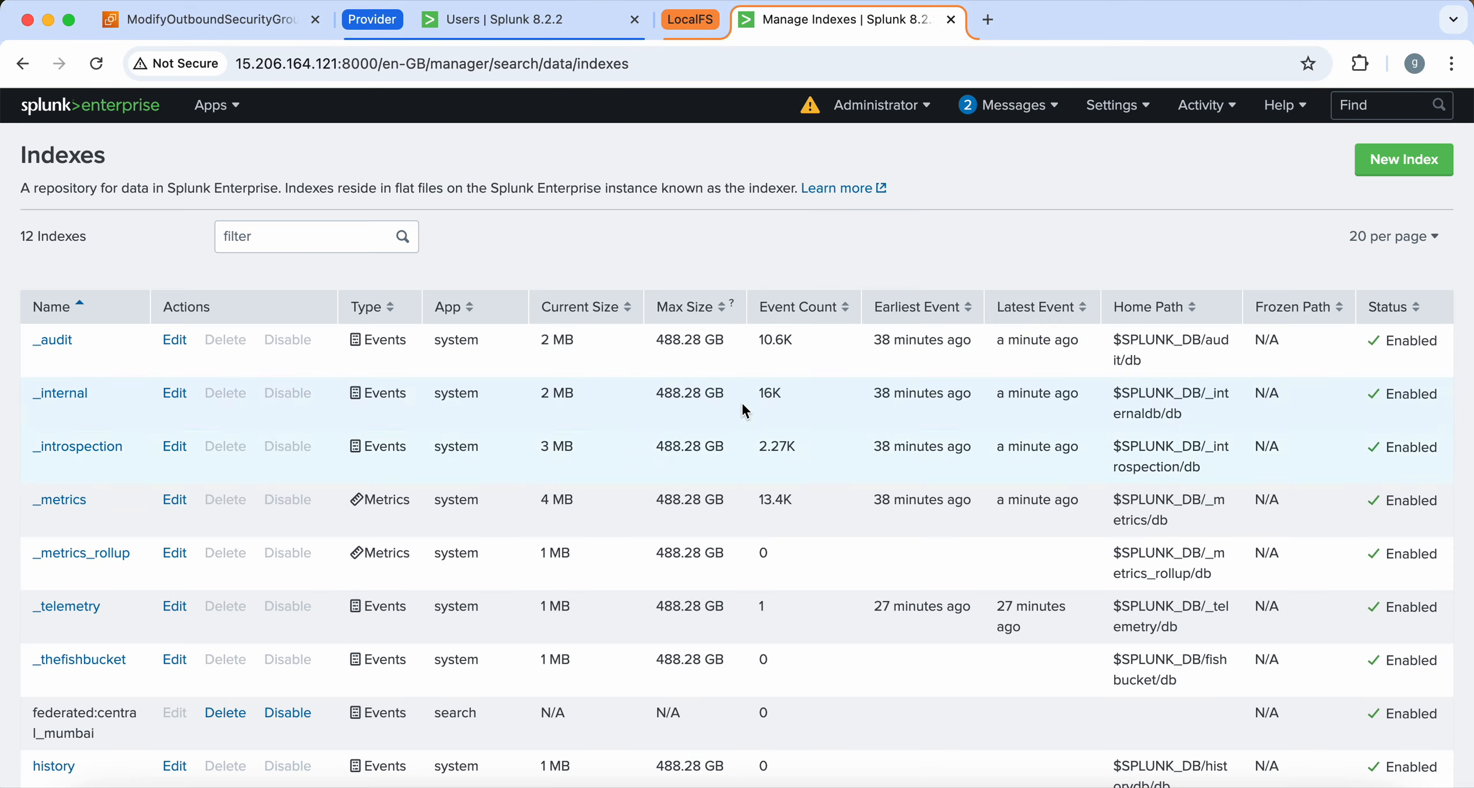
{"action": "left_click", "coordinate": [1117, 105]}
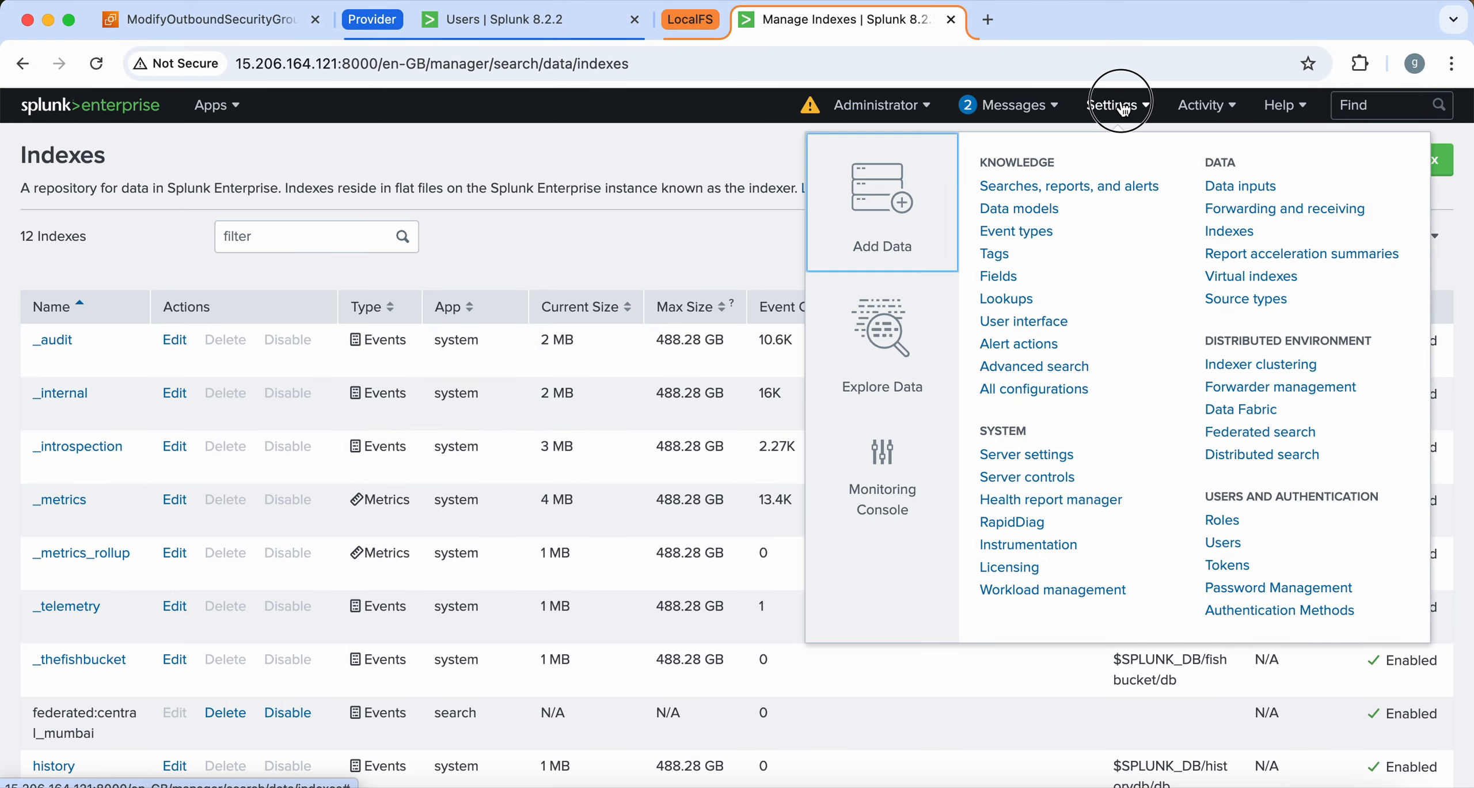
{"action": "left_click", "coordinate": [1260, 432]}
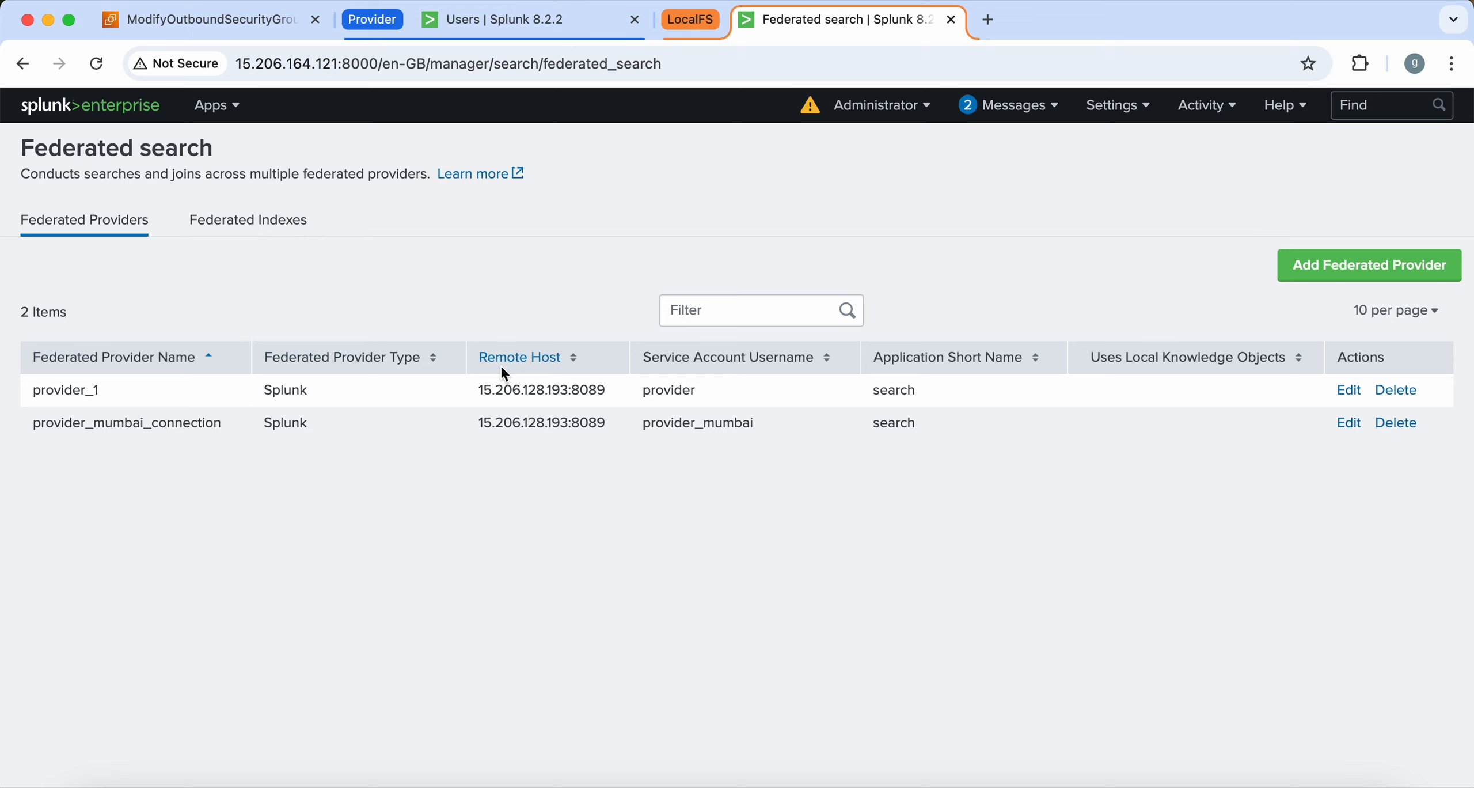
Delete the duplicate provider_1 federated provider pointing at 15.206.128.193:8089
{"action": "left_click", "coordinate": [293, 235]}
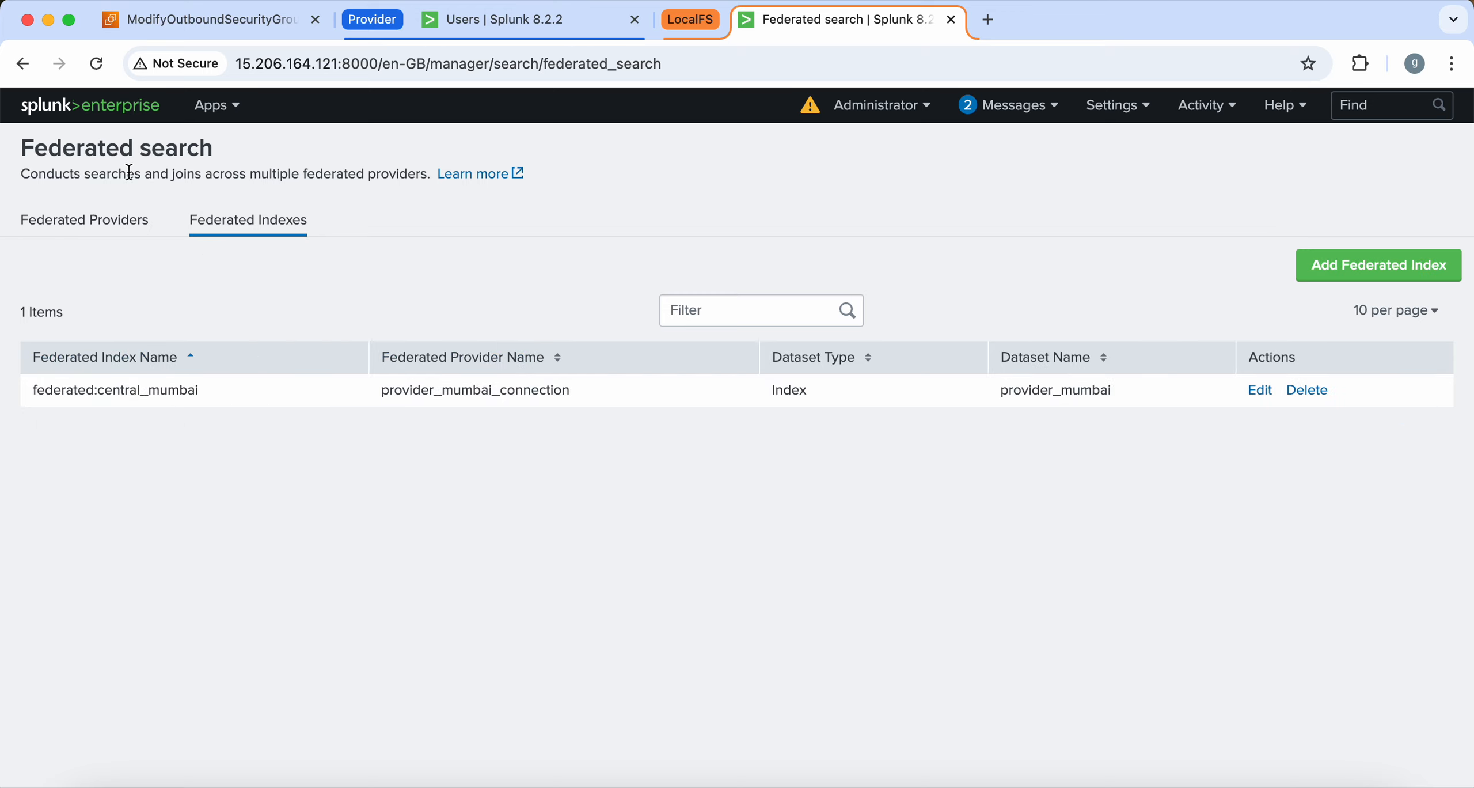
{"action": "left_click", "coordinate": [122, 225]}
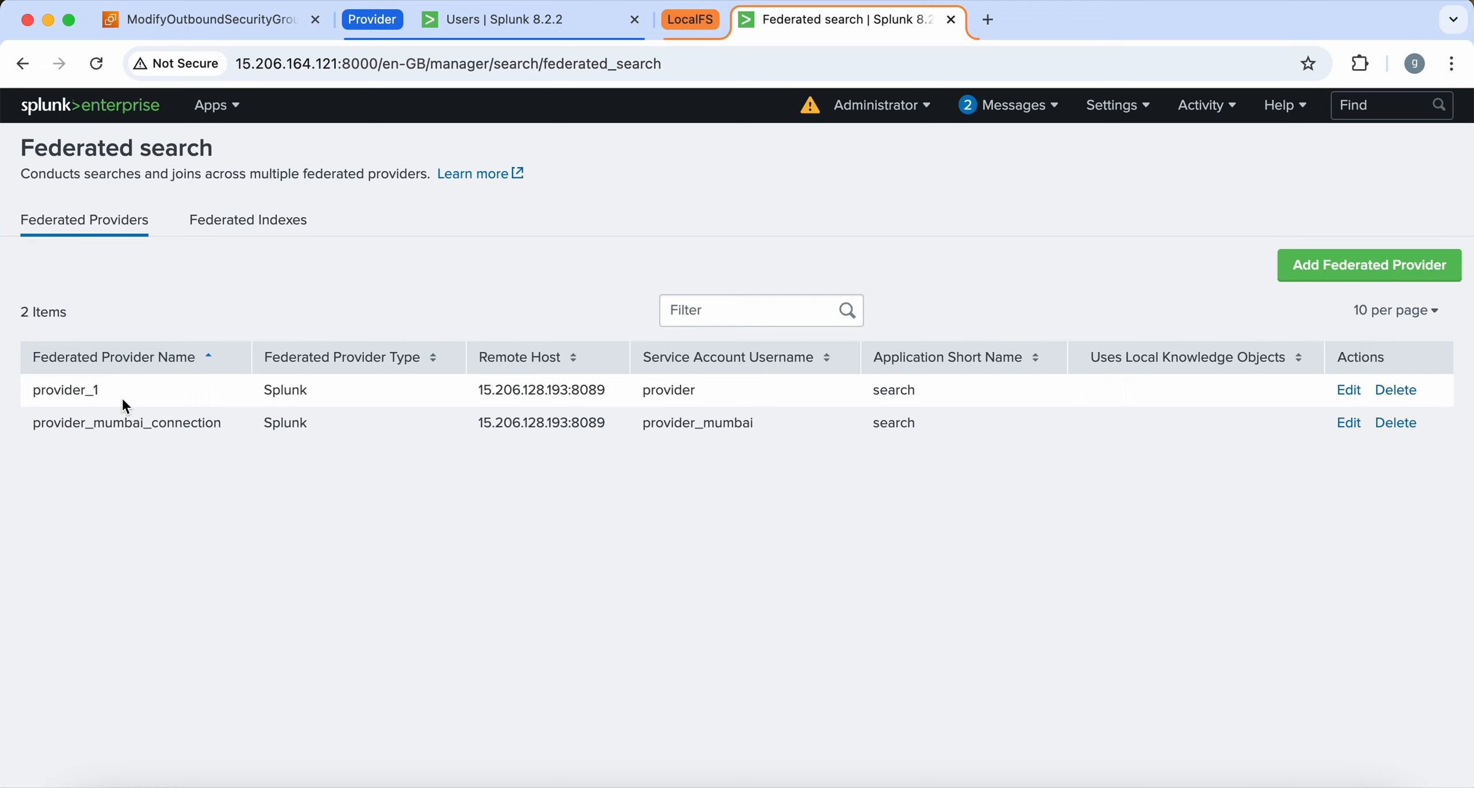
{"action": "double_click", "coordinate": [57, 390]}
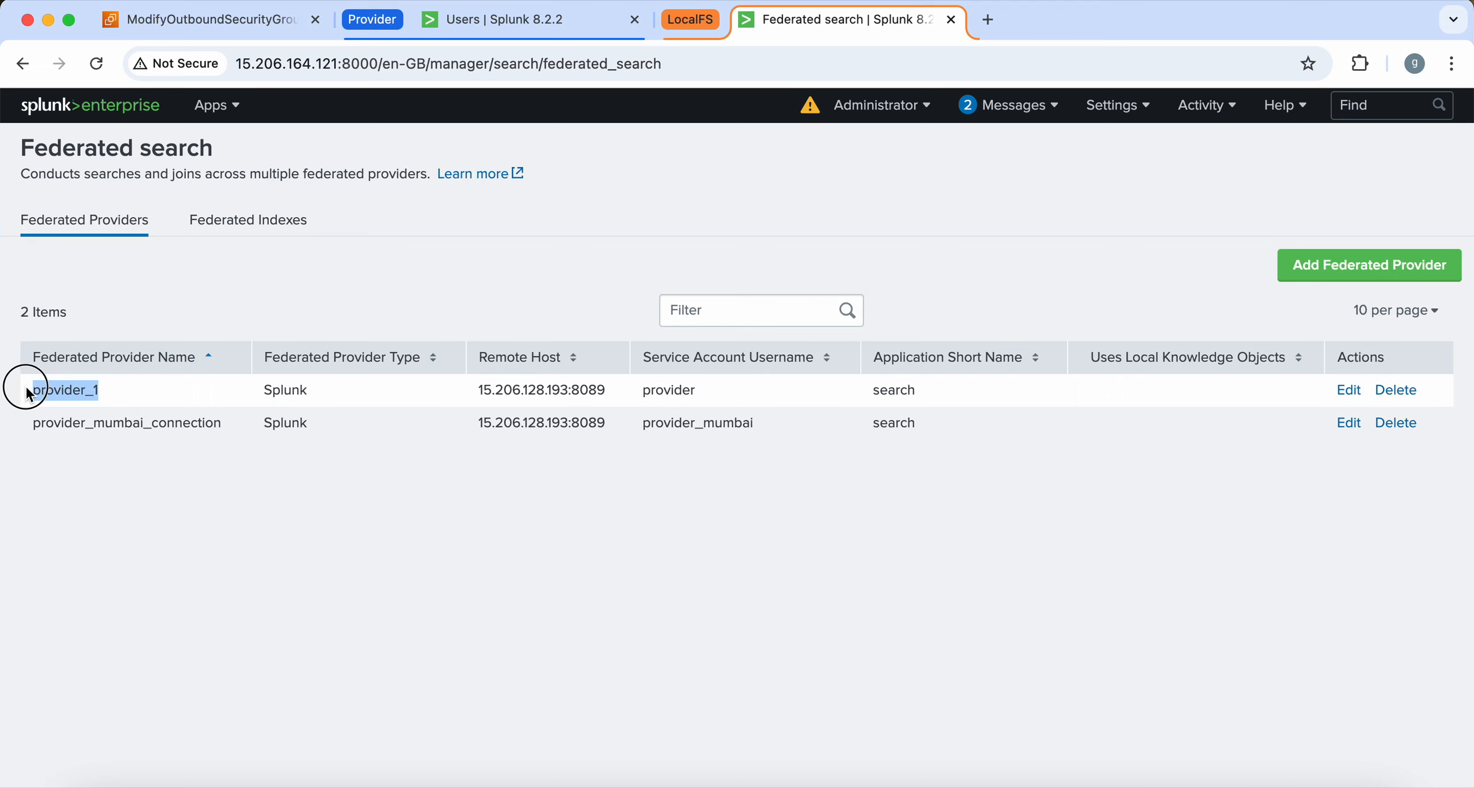
{"action": "left_click_drag", "start_coordinate": [605, 393], "coordinate": [537, 391]}
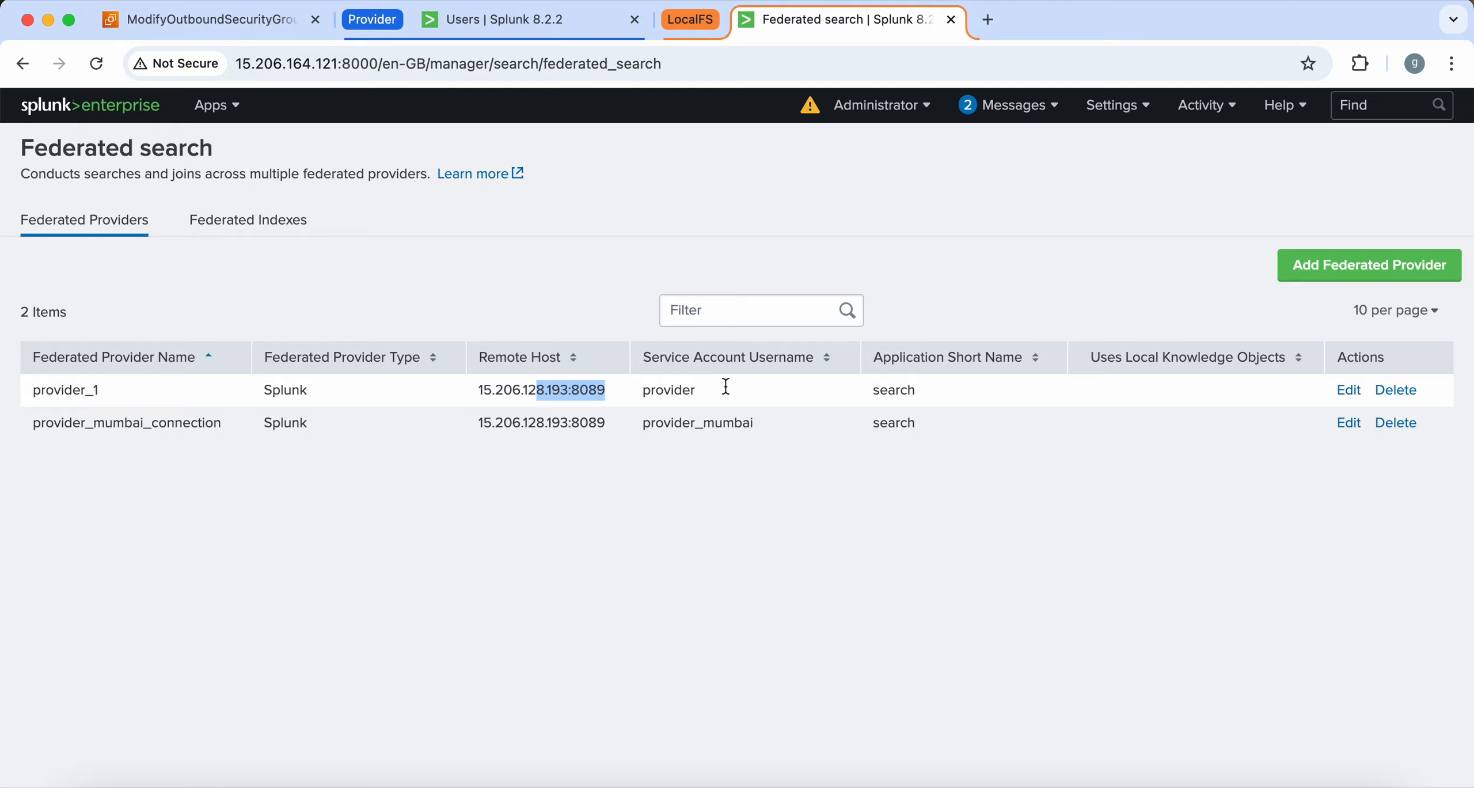
{"action": "left_click", "coordinate": [1396, 390]}
{"action": "left_click", "coordinate": [1042, 353]}
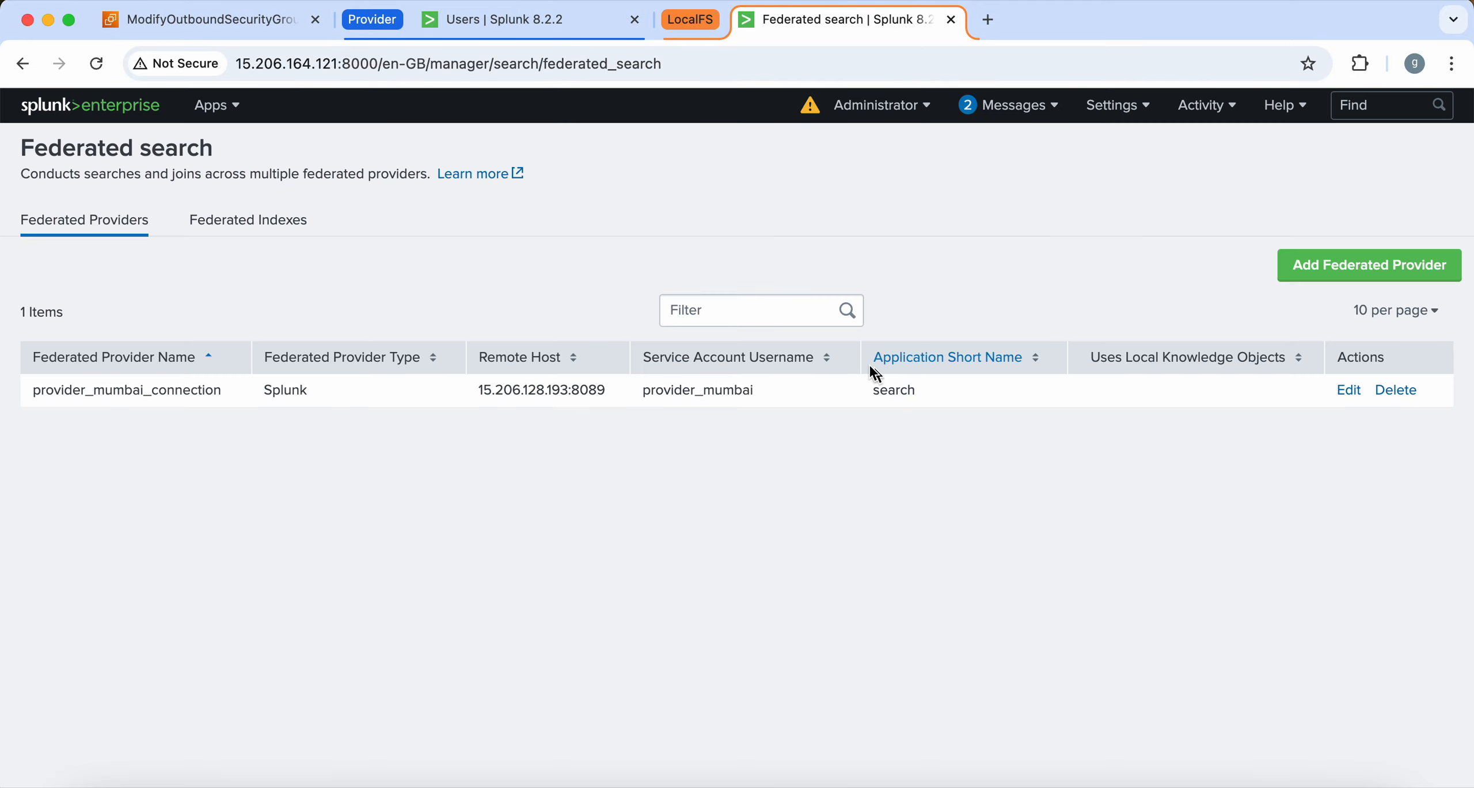
Check that federated:central_mumbai is listed under Federated Indexes
{"action": "left_click", "coordinate": [282, 220]}
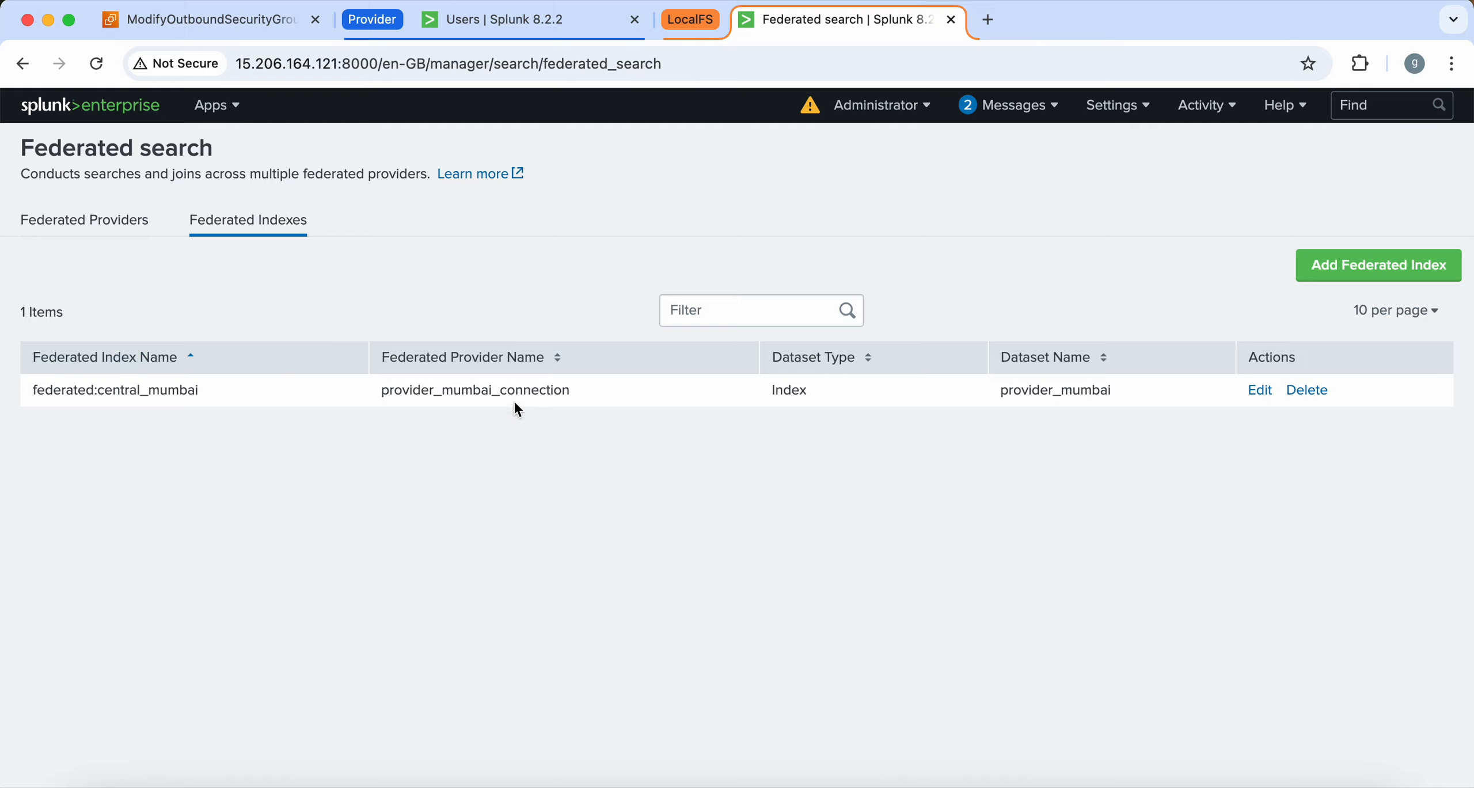
{"action": "left_click_drag", "start_coordinate": [212, 396], "coordinate": [96, 393]}
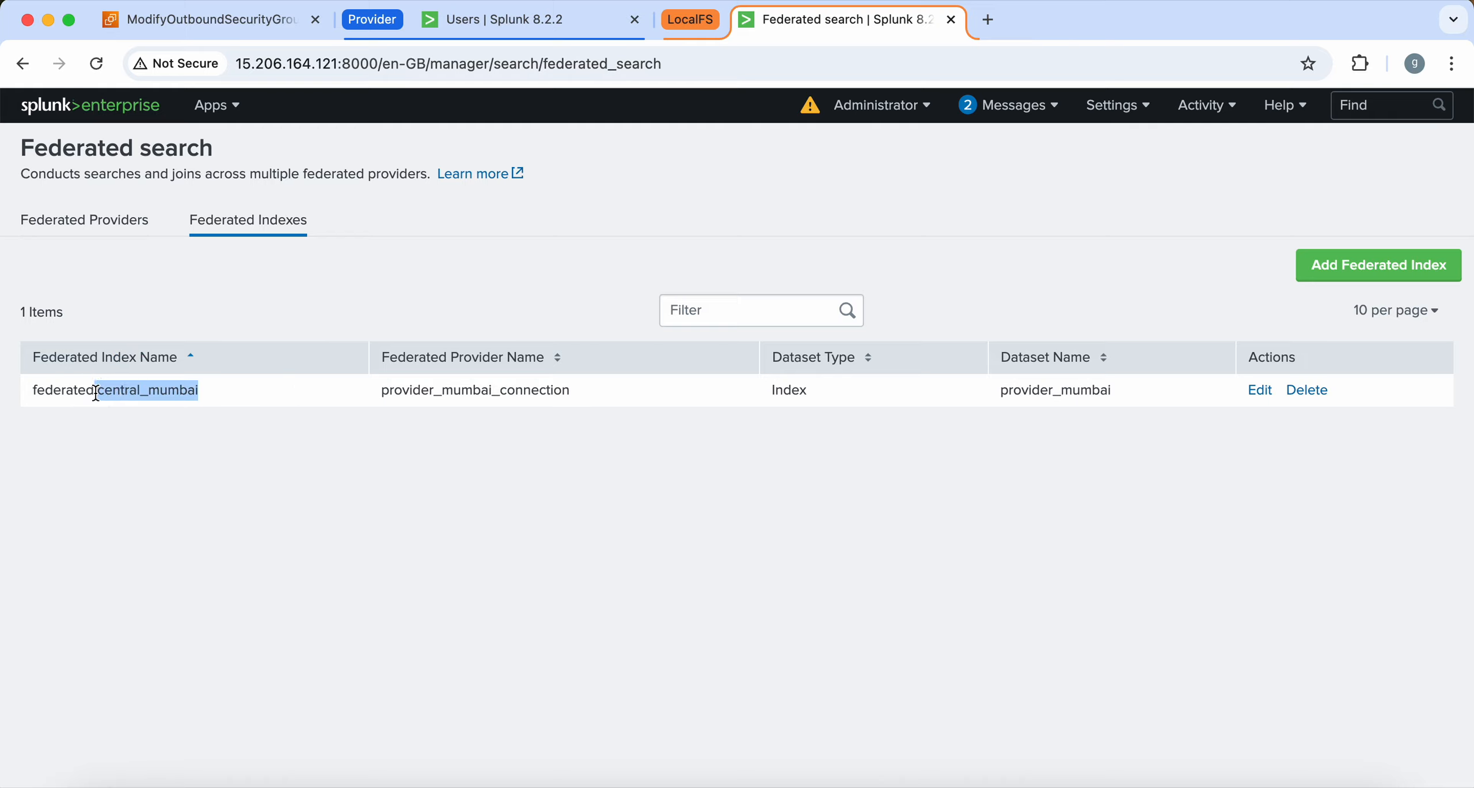
{"action": "left_click", "coordinate": [1129, 107]}
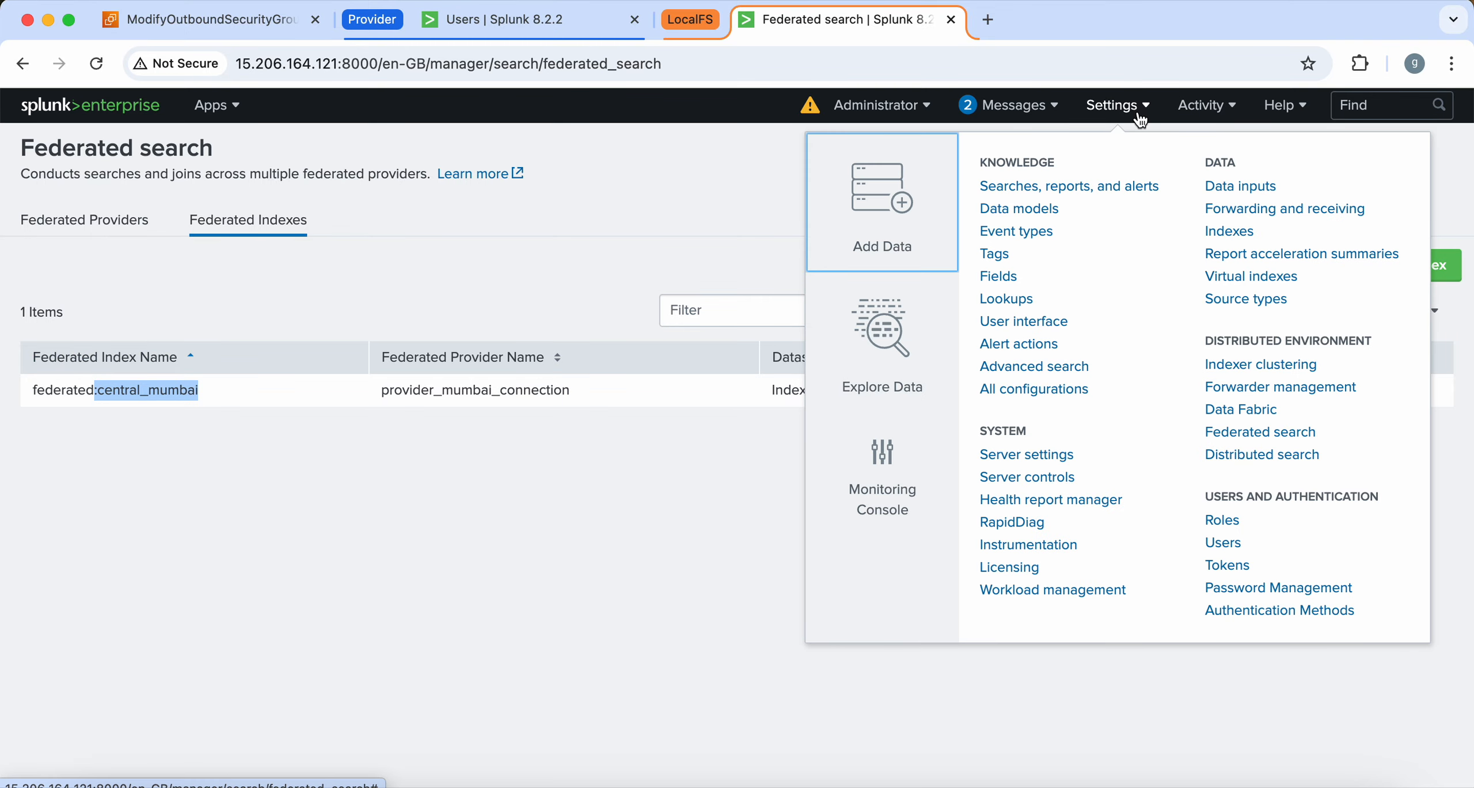
Filter local indexes by :central_mumbai to confirm 0 events, then view the provider's Users page
{"action": "left_click", "coordinate": [1239, 238]}
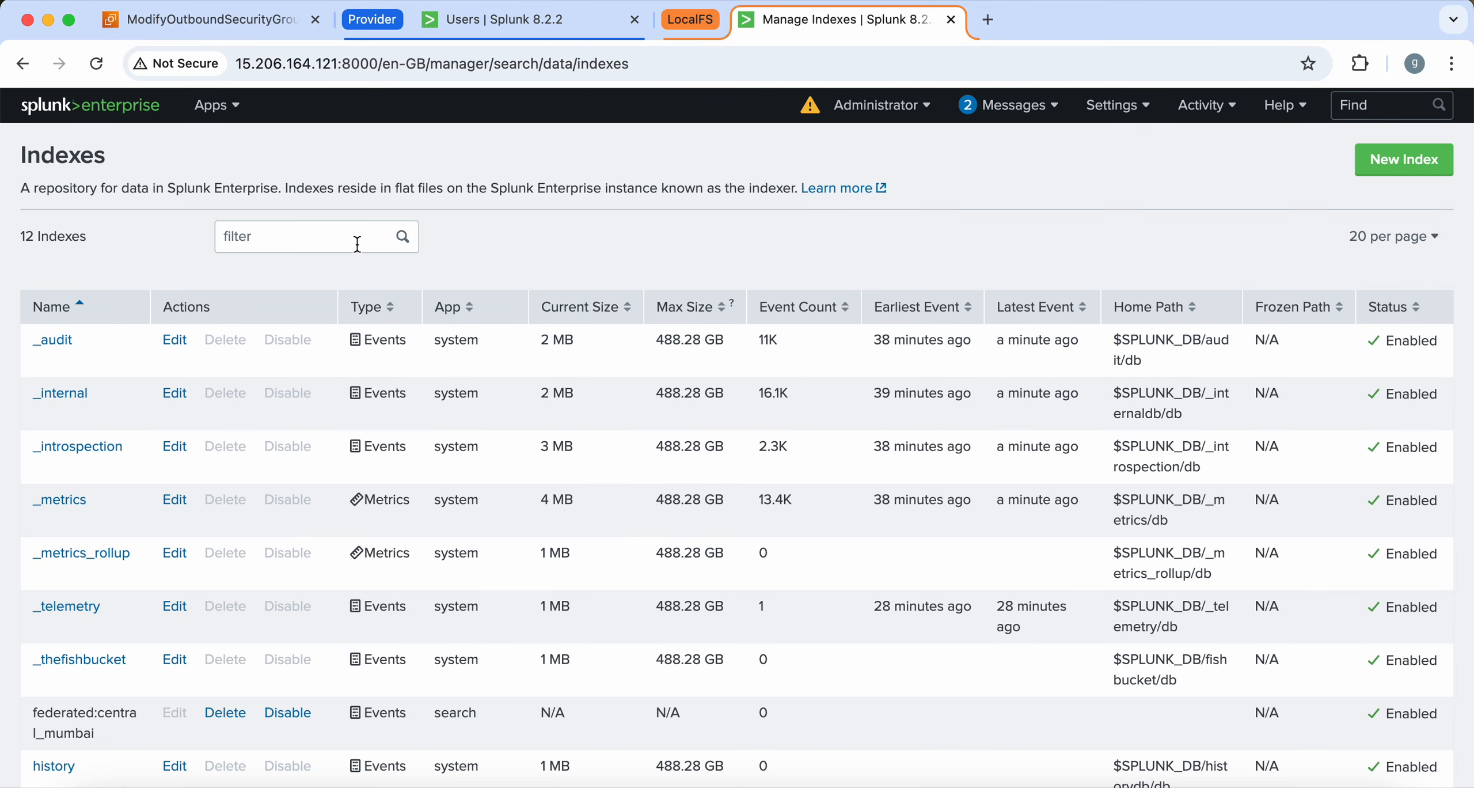
{"action": "left_click", "coordinate": [357, 244]}
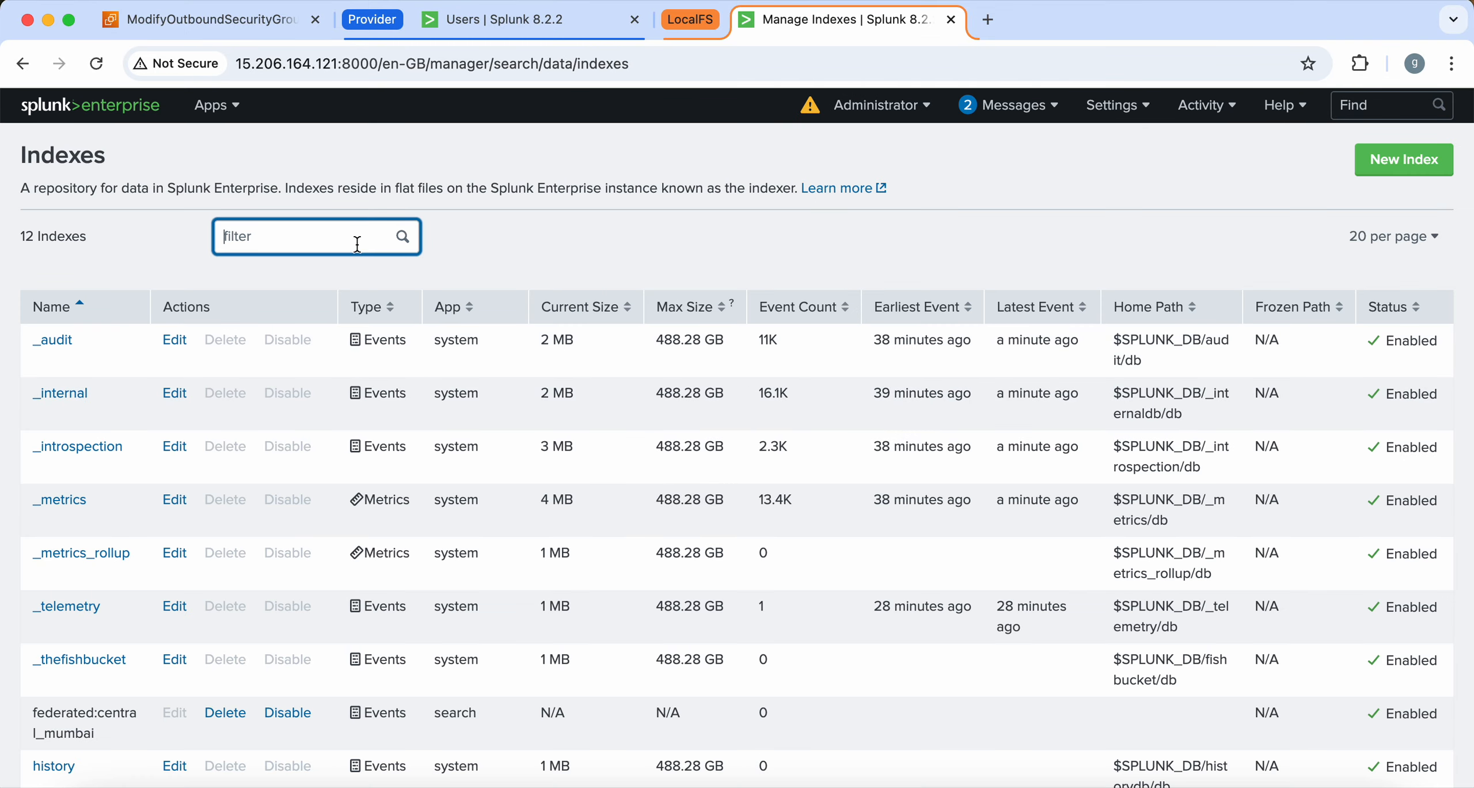
{"action": "type", "text": ":central_mumbai"}
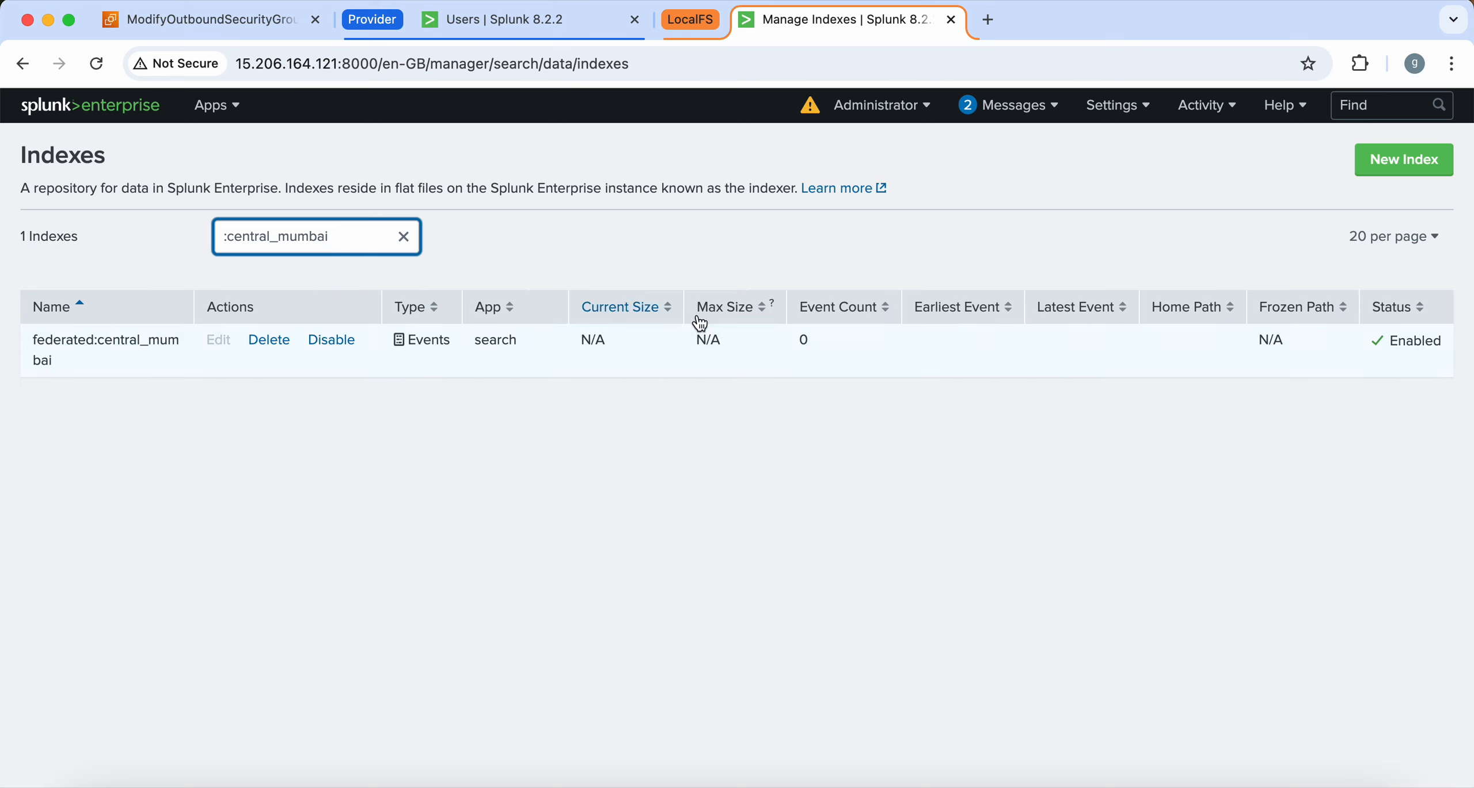
{"action": "left_click", "coordinate": [554, 30]}
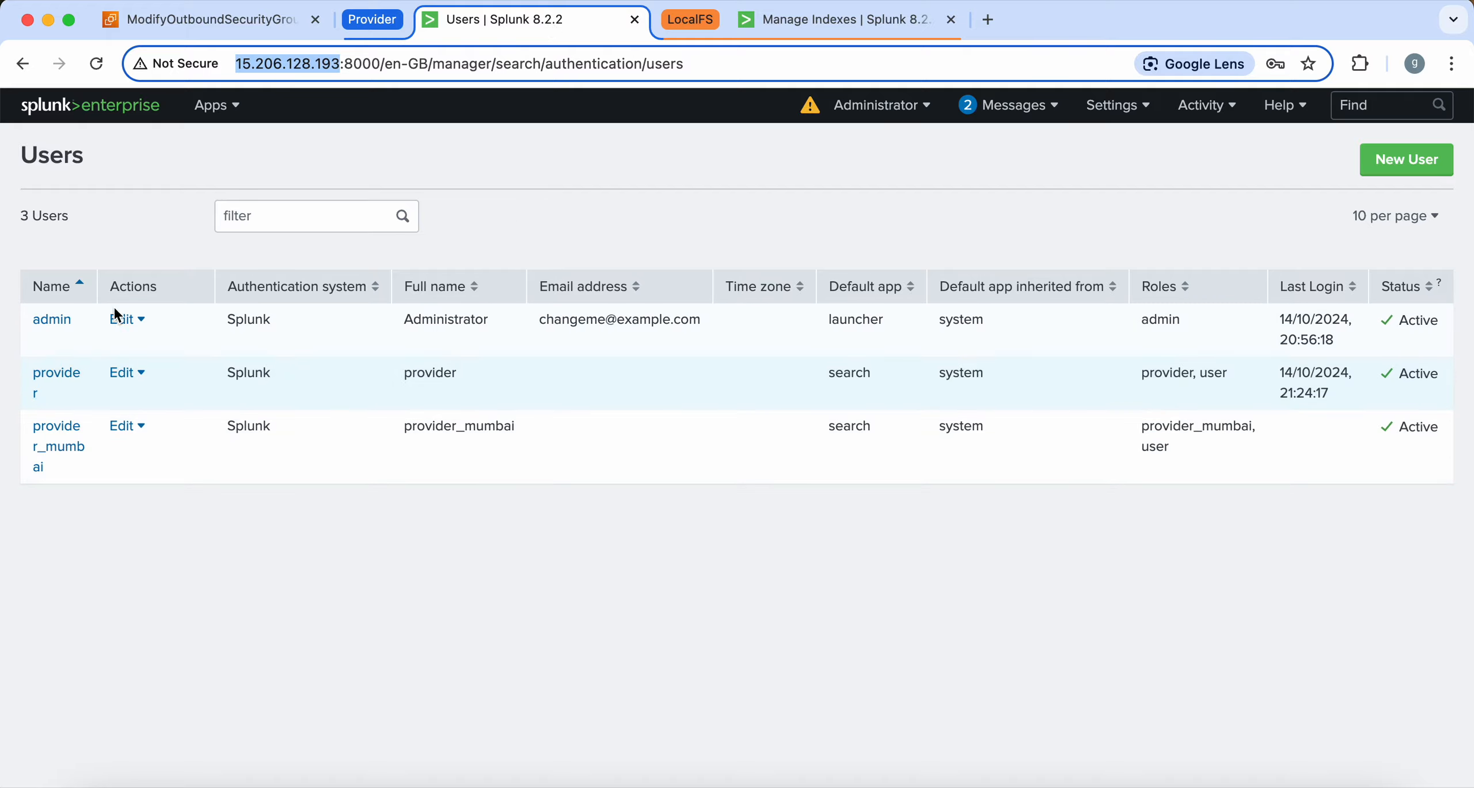
Open the Search & Reporting app on the provider instance
{"action": "left_click_drag", "start_coordinate": [52, 485], "coordinate": [40, 428]}
{"action": "left_click", "coordinate": [56, 486]}
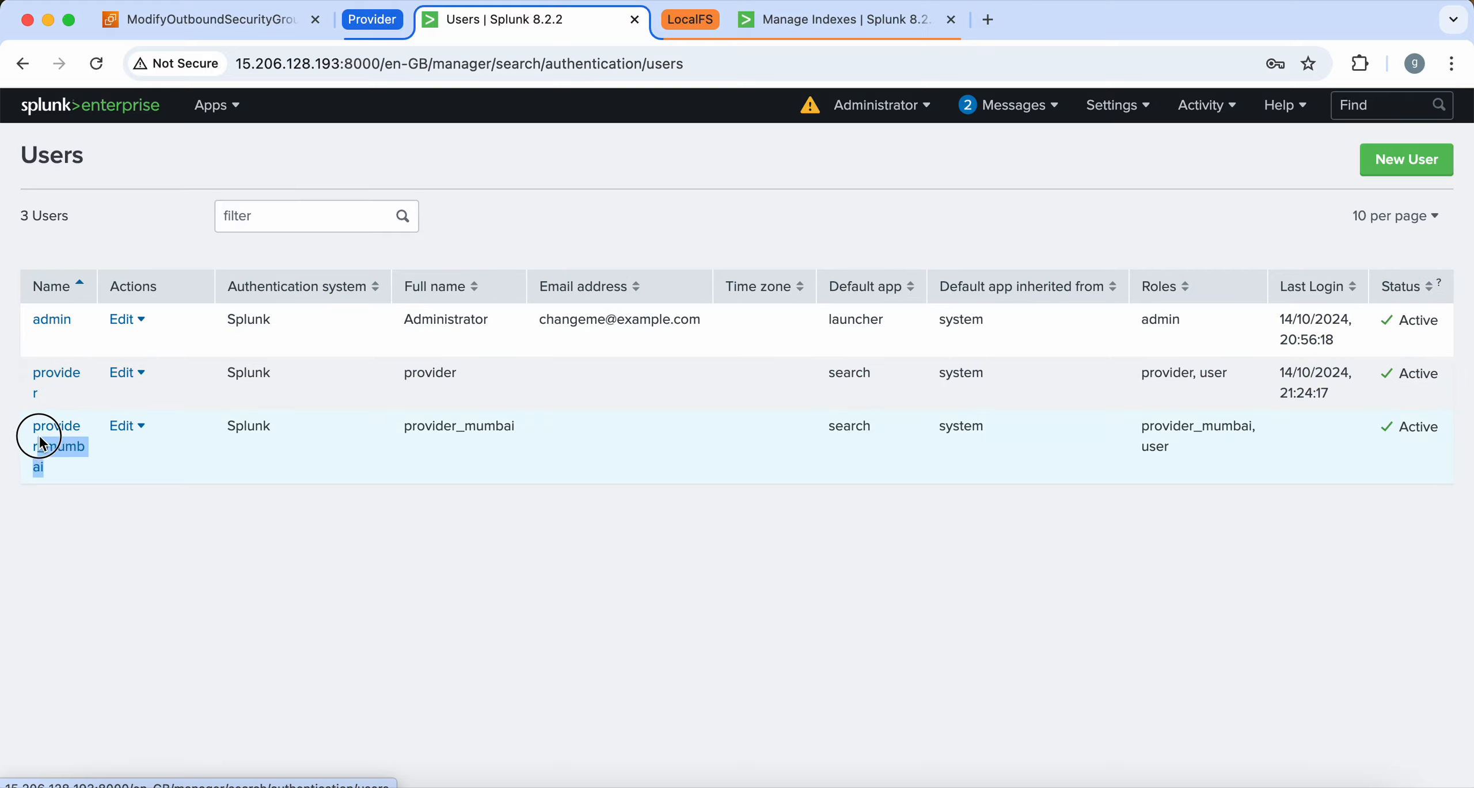
{"action": "left_click", "coordinate": [217, 105]}
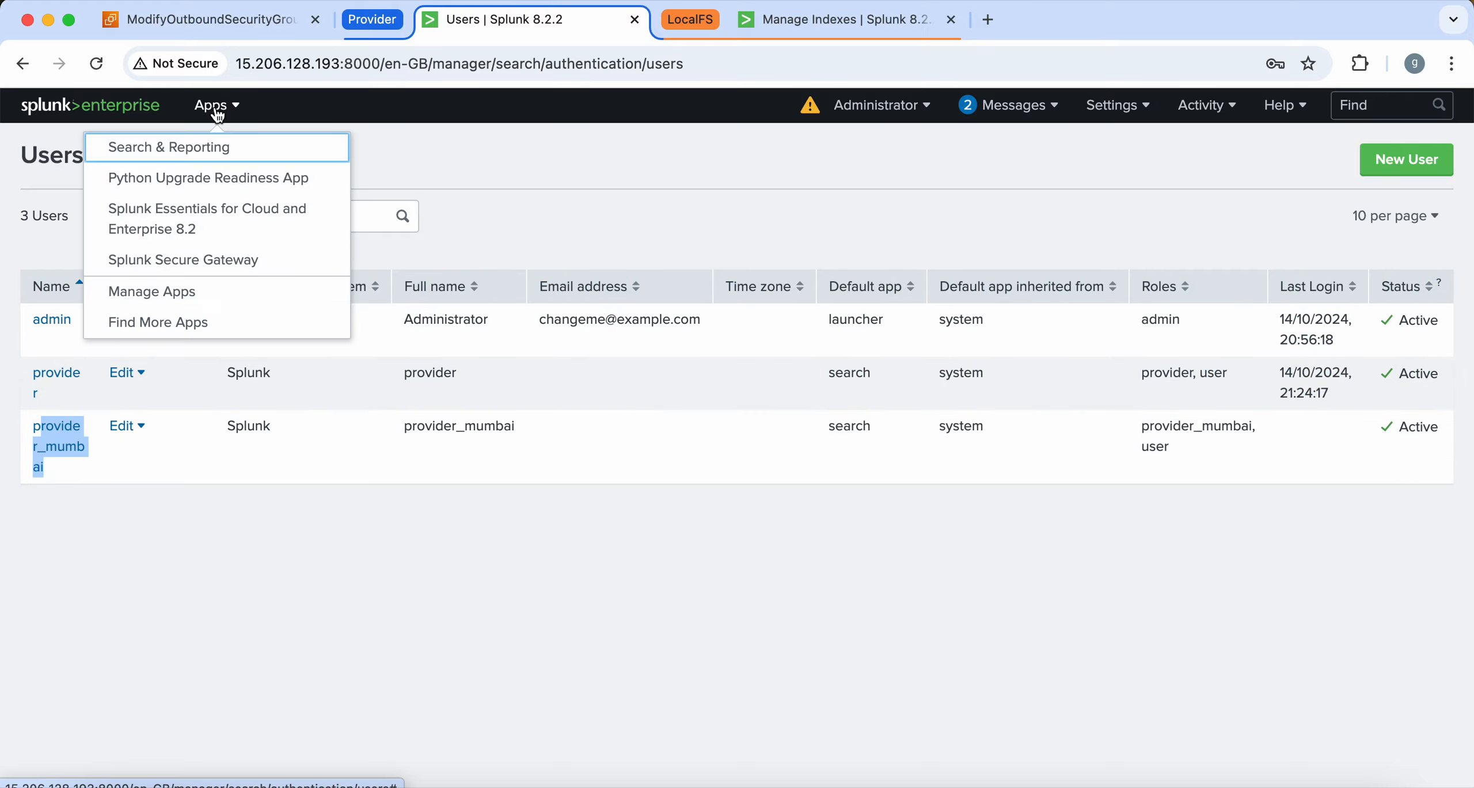
{"action": "left_click", "coordinate": [219, 148]}
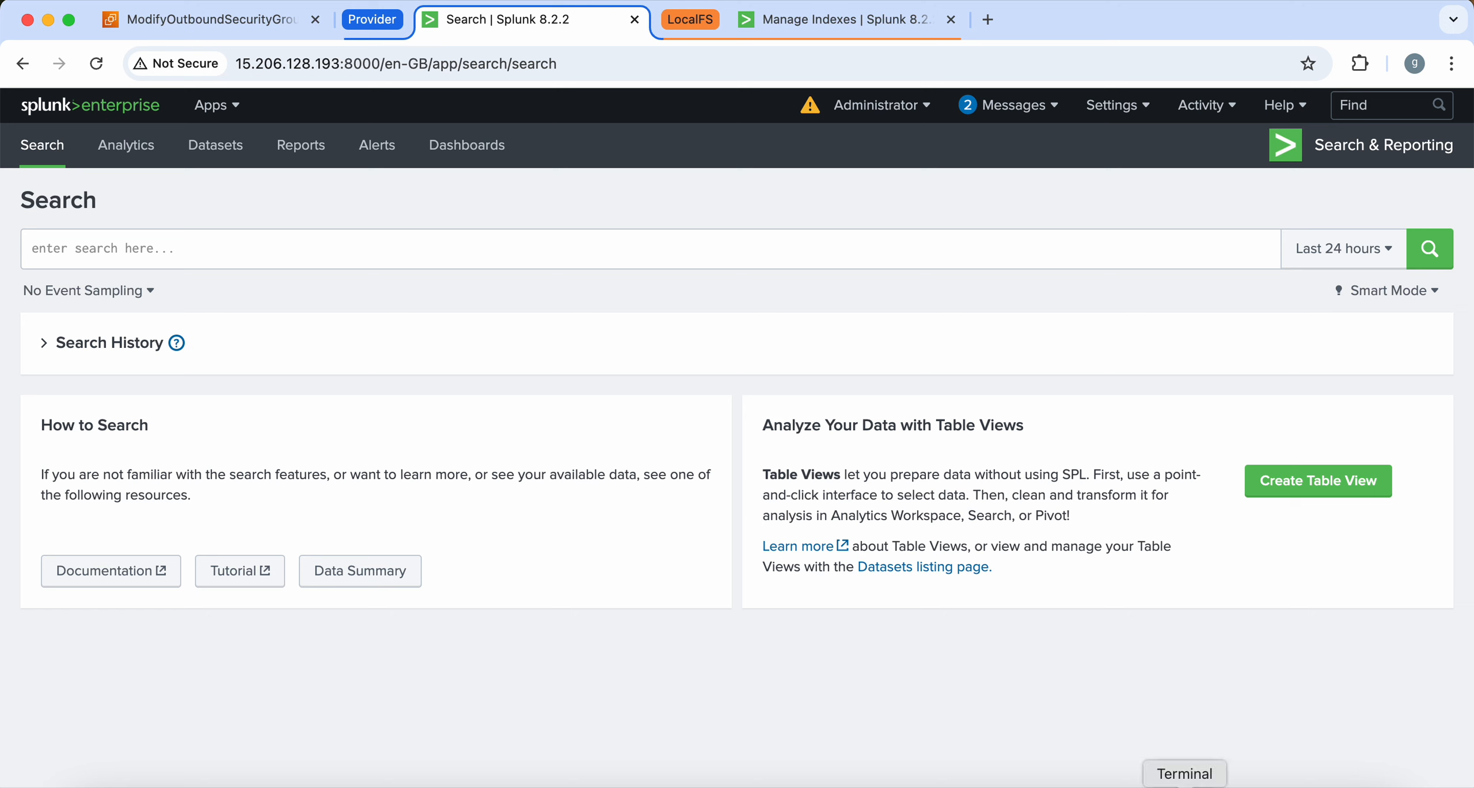
Resend the 'this is test' curl event to the HEC on port 8088 from zsh
{"action": "left_click", "coordinate": [1185, 785]}
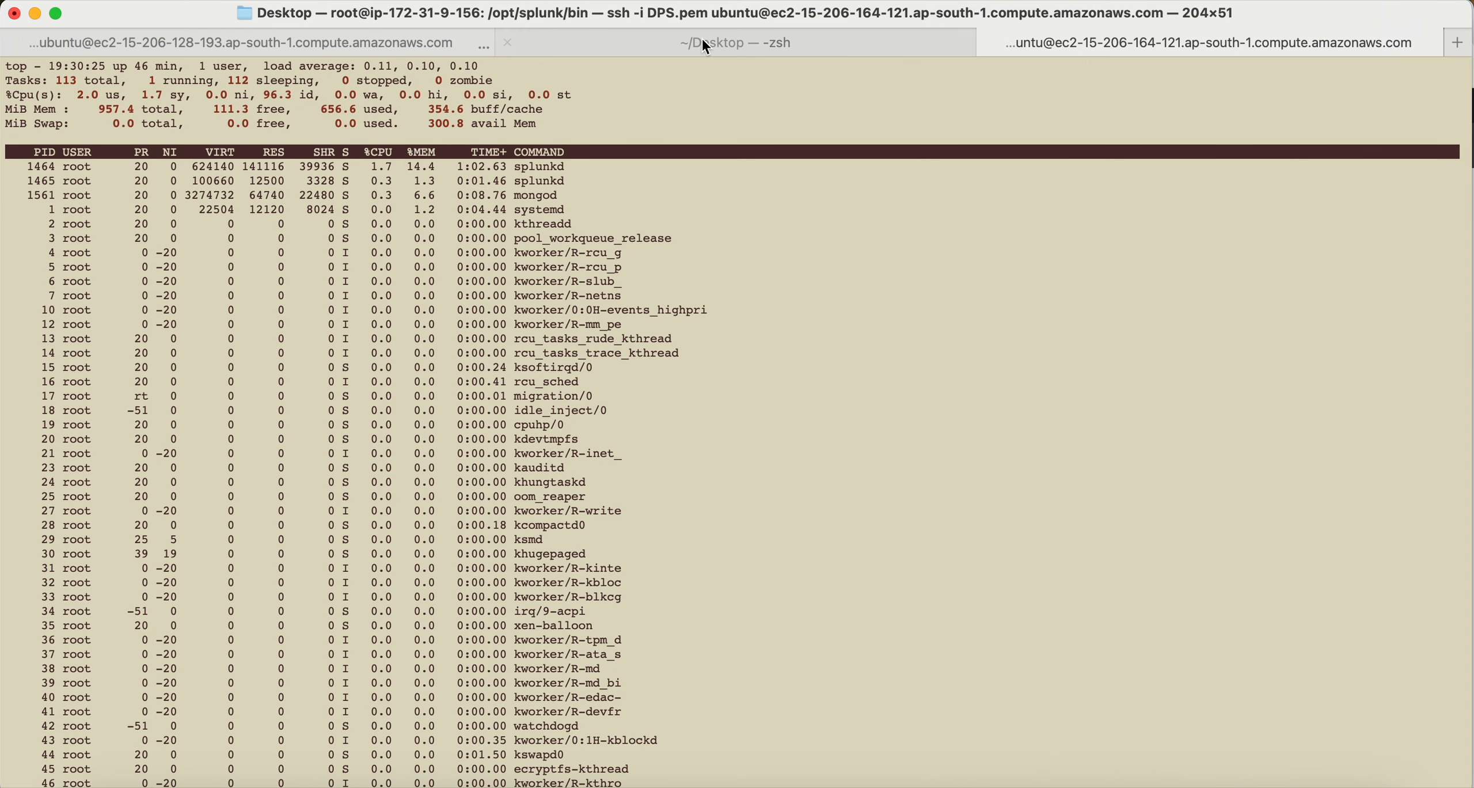
{"action": "left_click", "coordinate": [721, 40]}
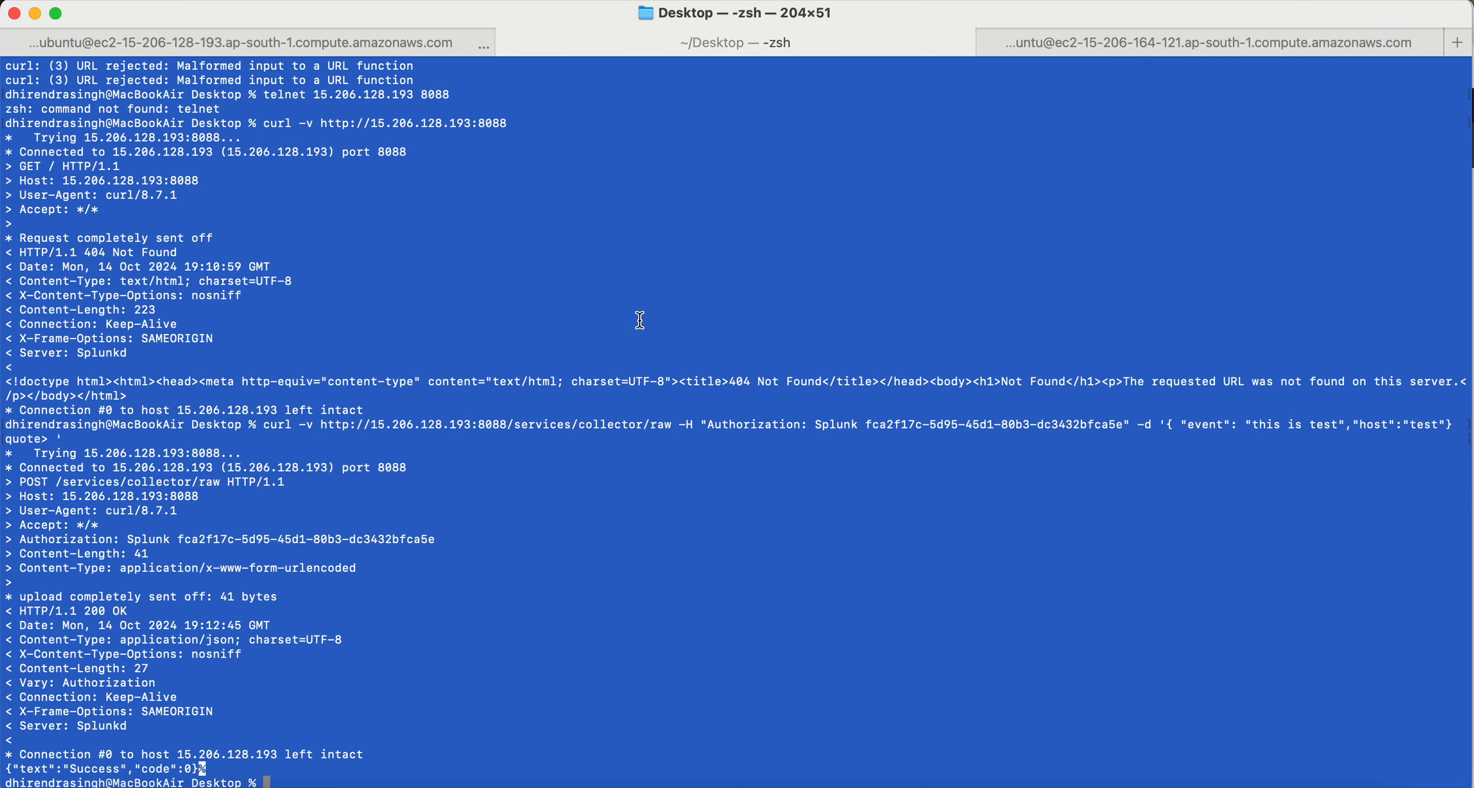
{"action": "key", "text": "Up"}
{"action": "key", "text": "Return"}
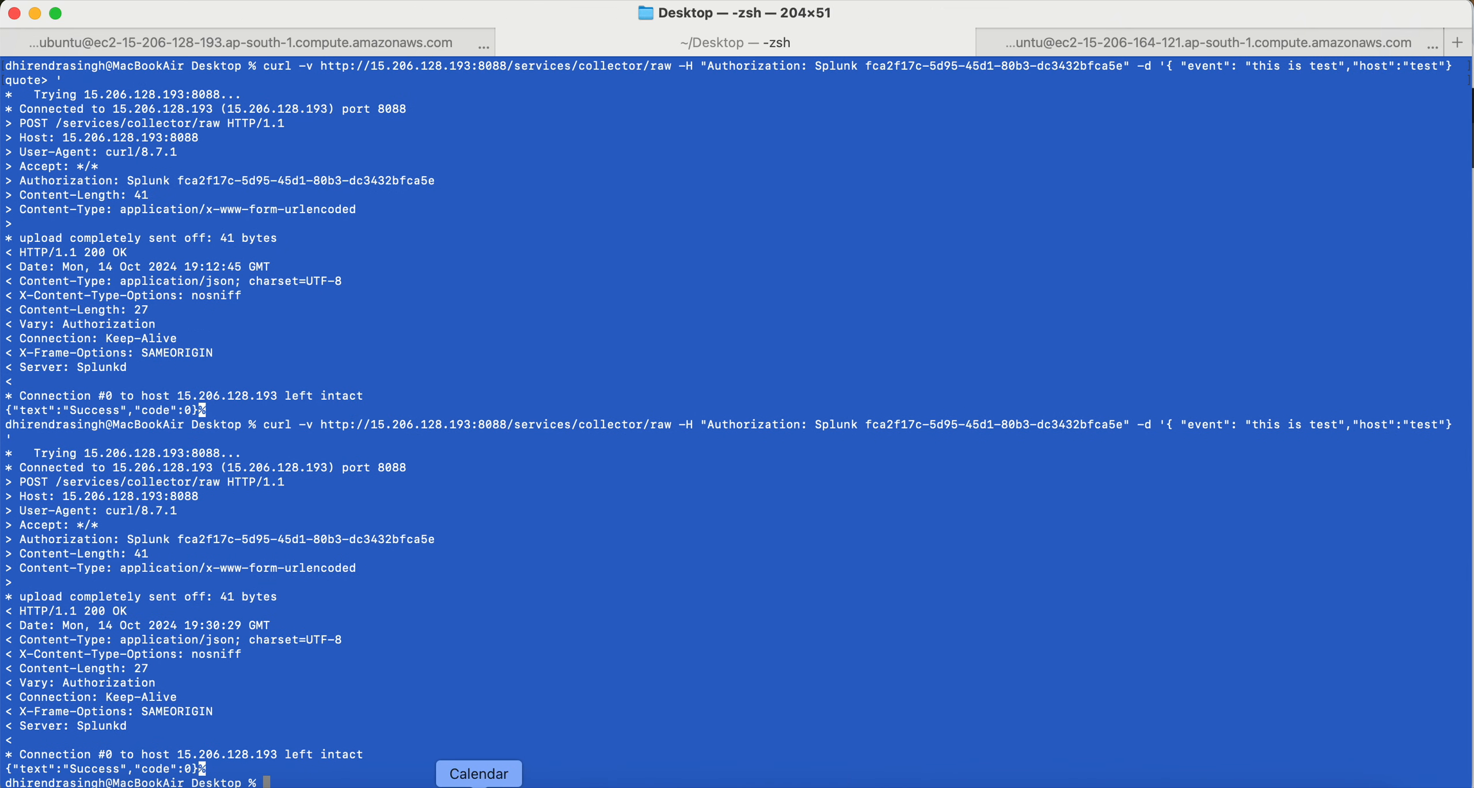
Filter the provider's Settings > Indexes list to find and copy the provider_mumbai index name
{"action": "left_click", "coordinate": [180, 785]}
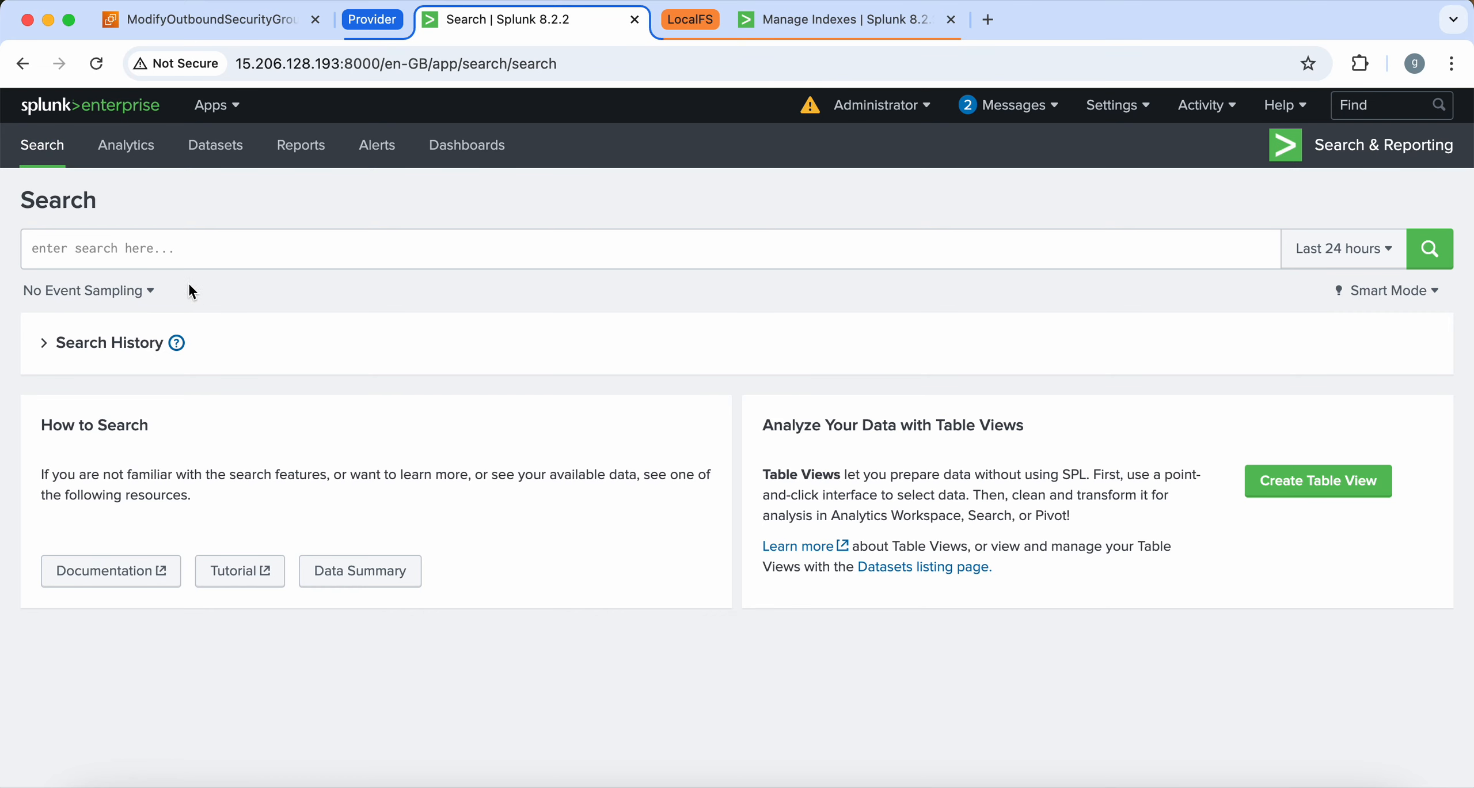
{"action": "left_click", "coordinate": [1119, 107]}
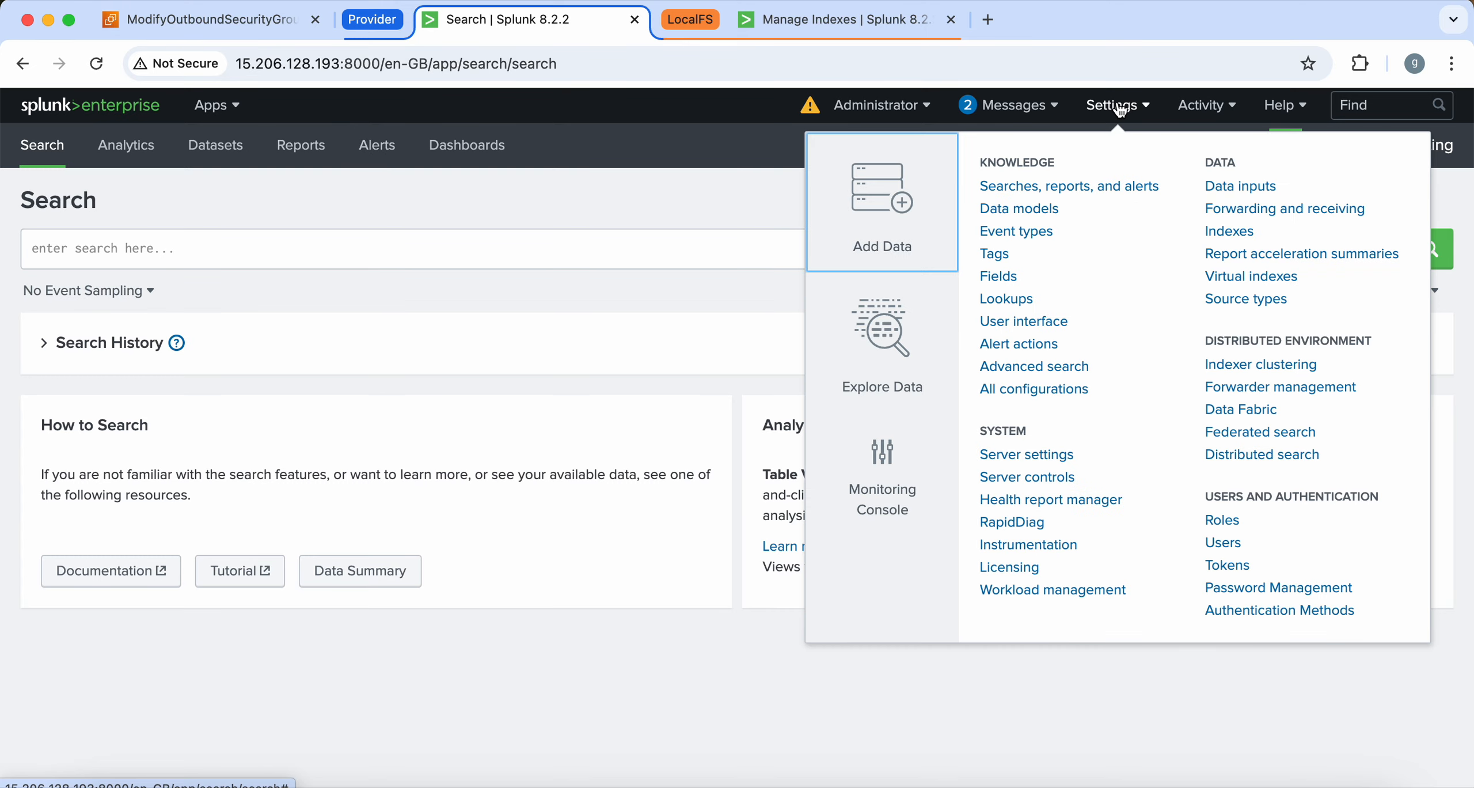
{"action": "left_click", "coordinate": [1246, 234]}
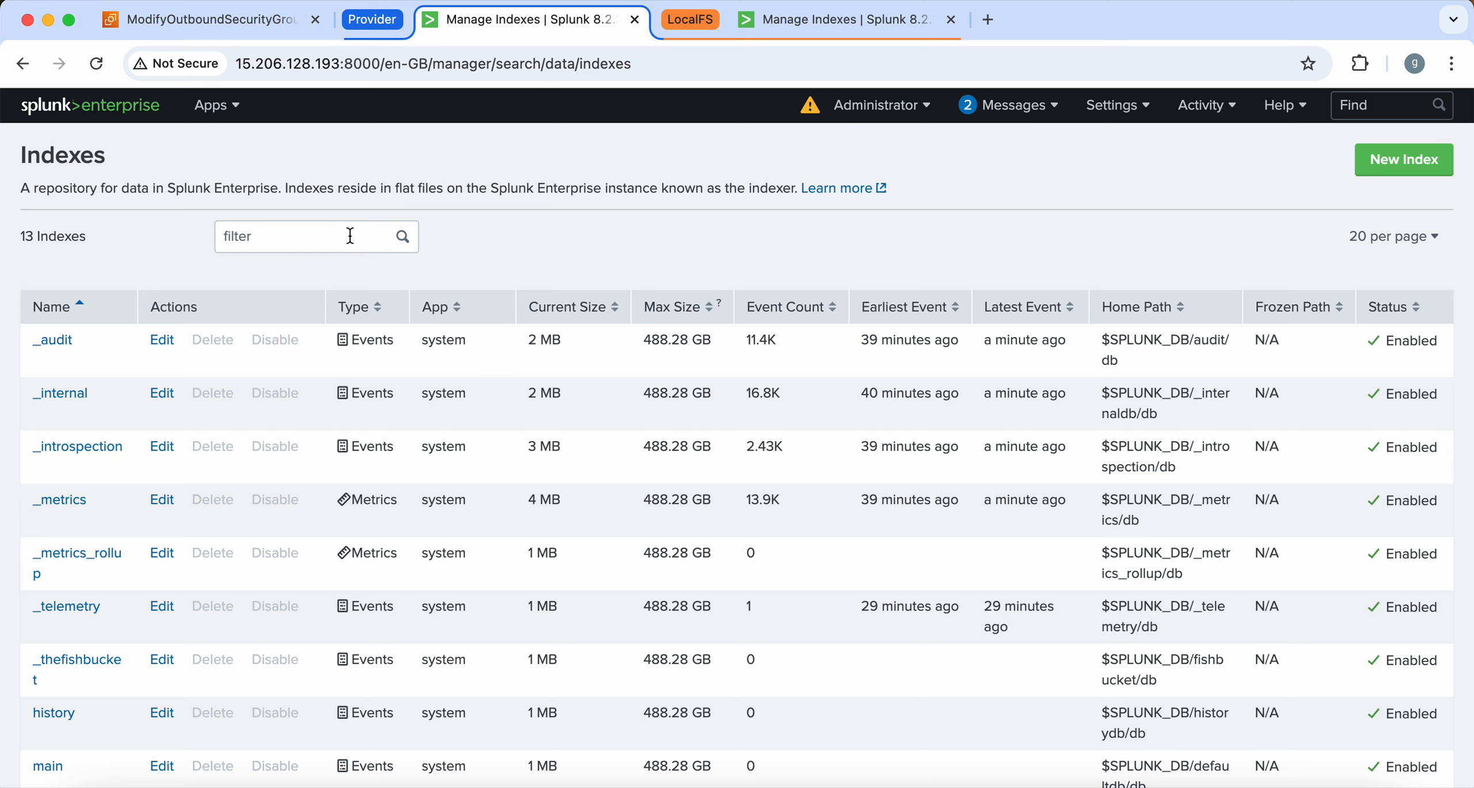
{"action": "left_click", "coordinate": [350, 237]}
{"action": "type", "text": "mumba"}
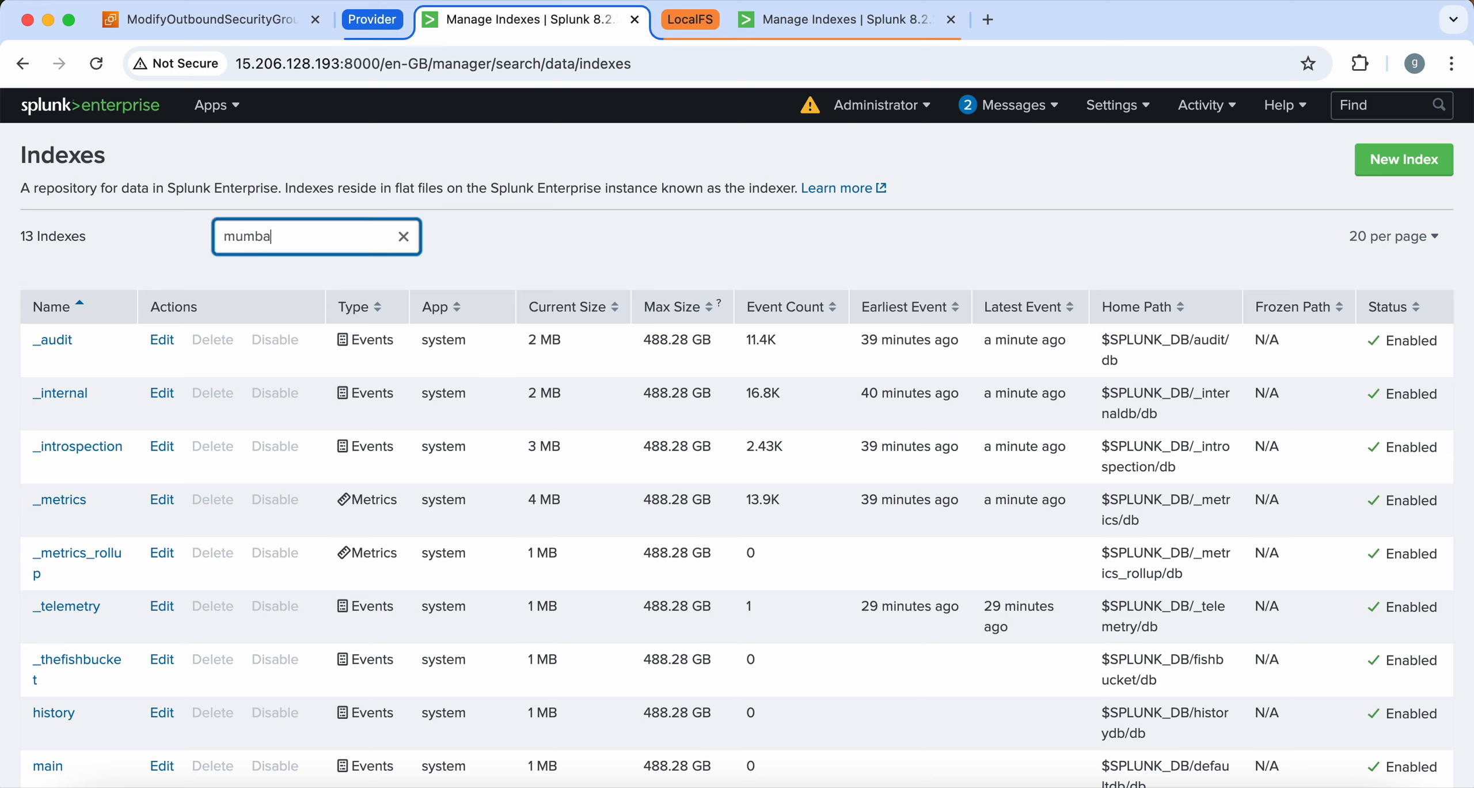
{"action": "left_click_drag", "start_coordinate": [81, 357], "coordinate": [36, 344]}
{"action": "key", "text": "super+c"}
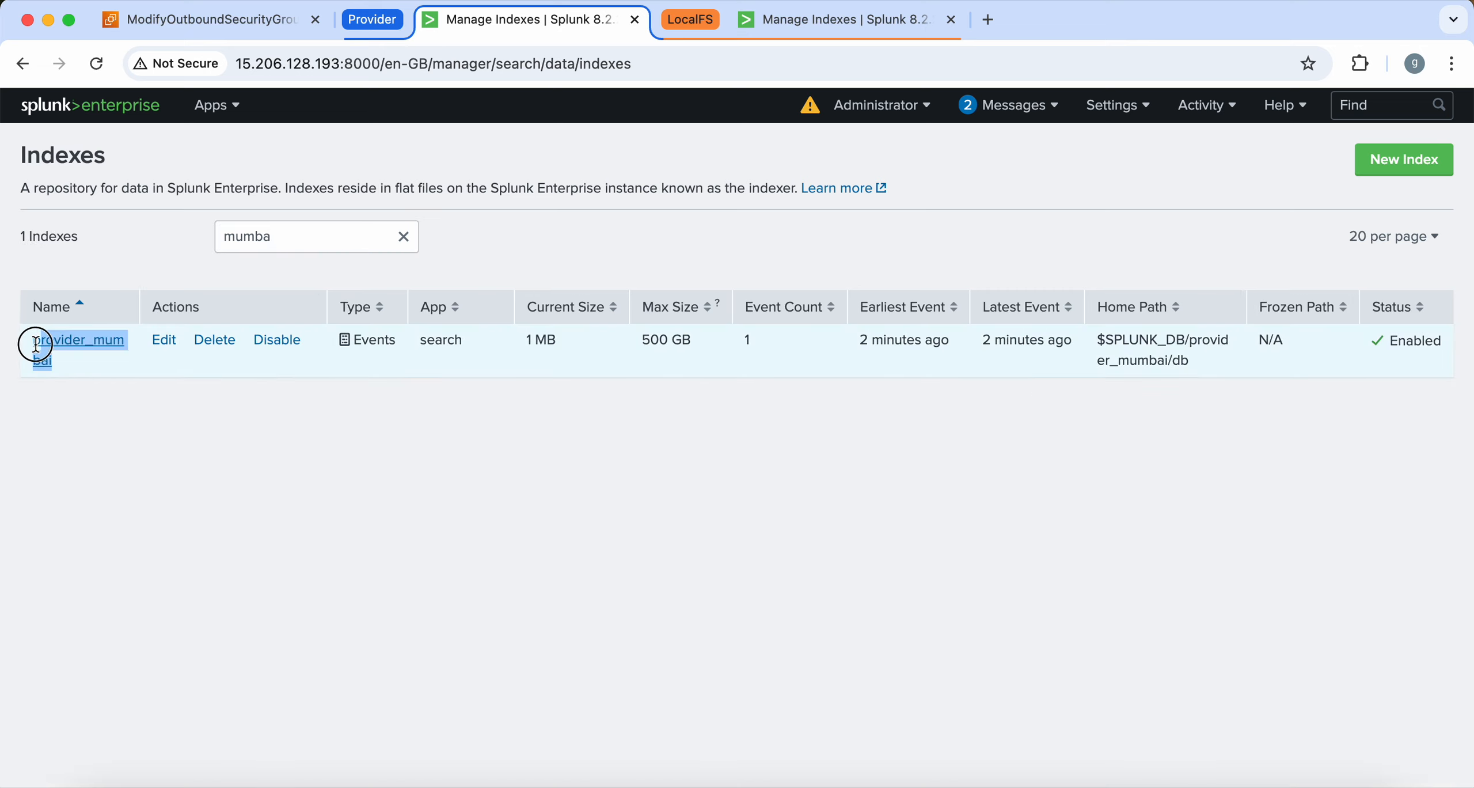
Run the search index="provider_mumbai" in Search & Reporting
{"action": "left_click", "coordinate": [228, 106]}
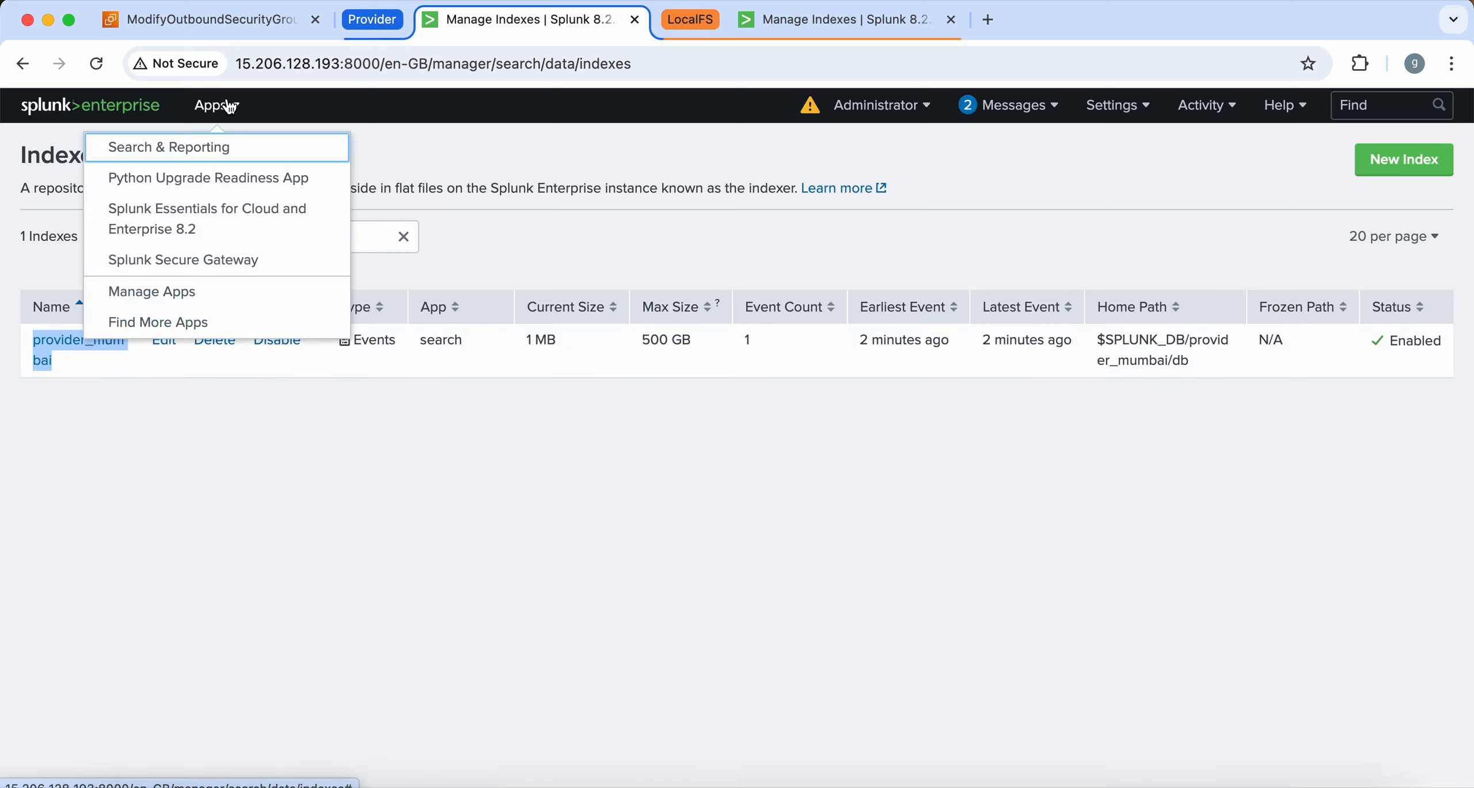
{"action": "left_click", "coordinate": [245, 149]}
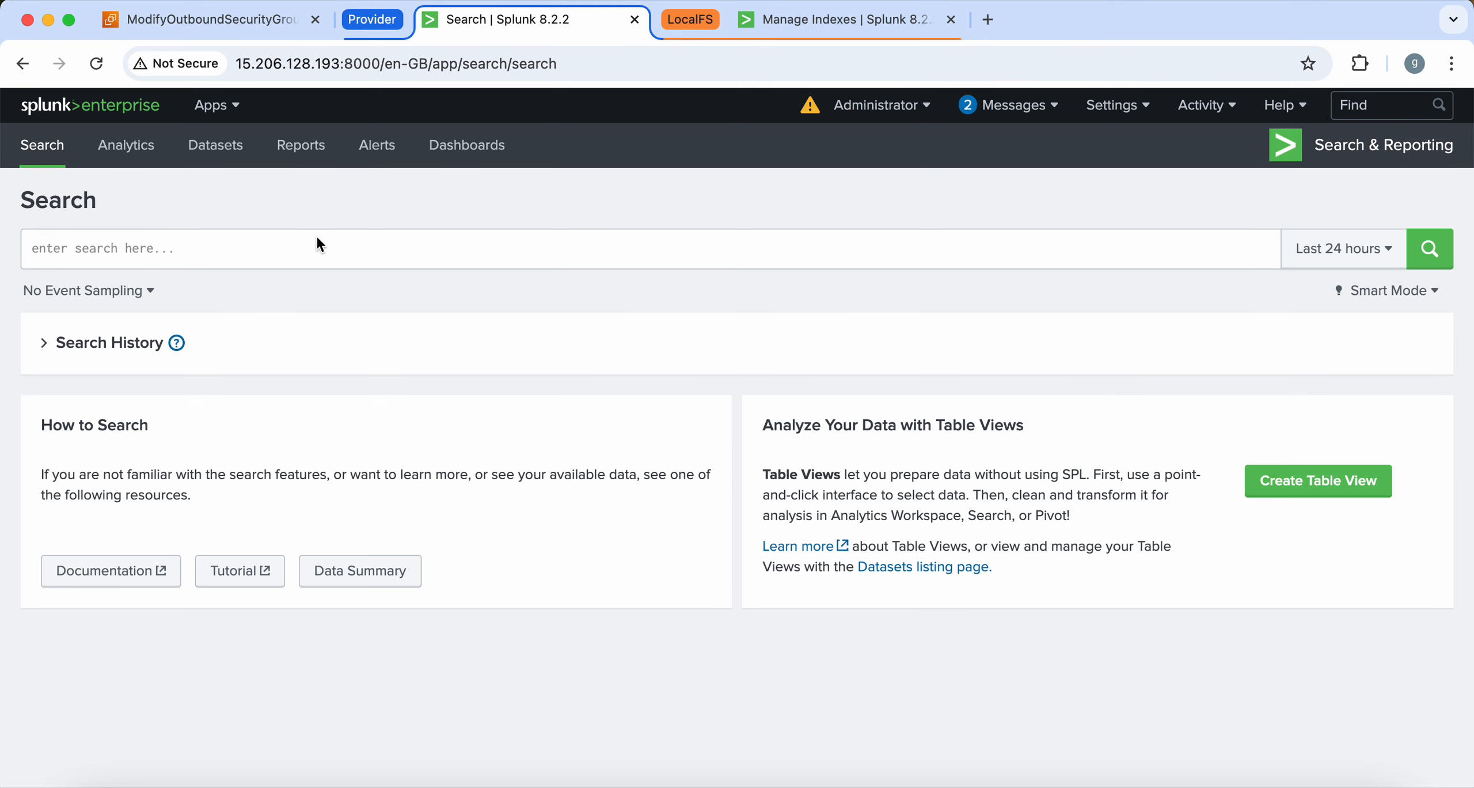
{"action": "left_click", "coordinate": [276, 244]}
{"action": "type", "text": "in"}
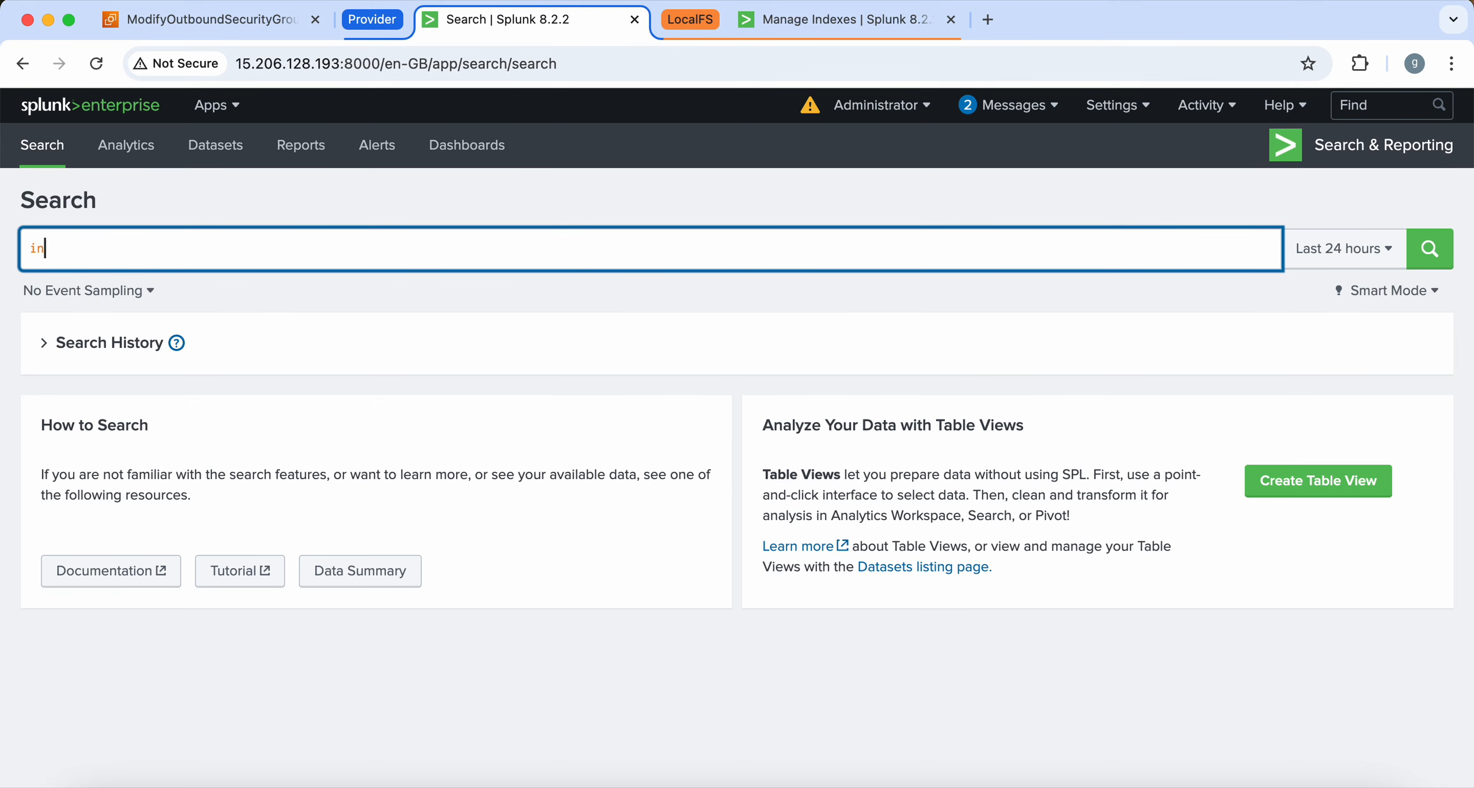
{"action": "type", "text": "de"}
{"action": "left_click", "coordinate": [201, 277]}
{"action": "double_click", "coordinate": [134, 238]}
{"action": "key", "text": "super+v"}
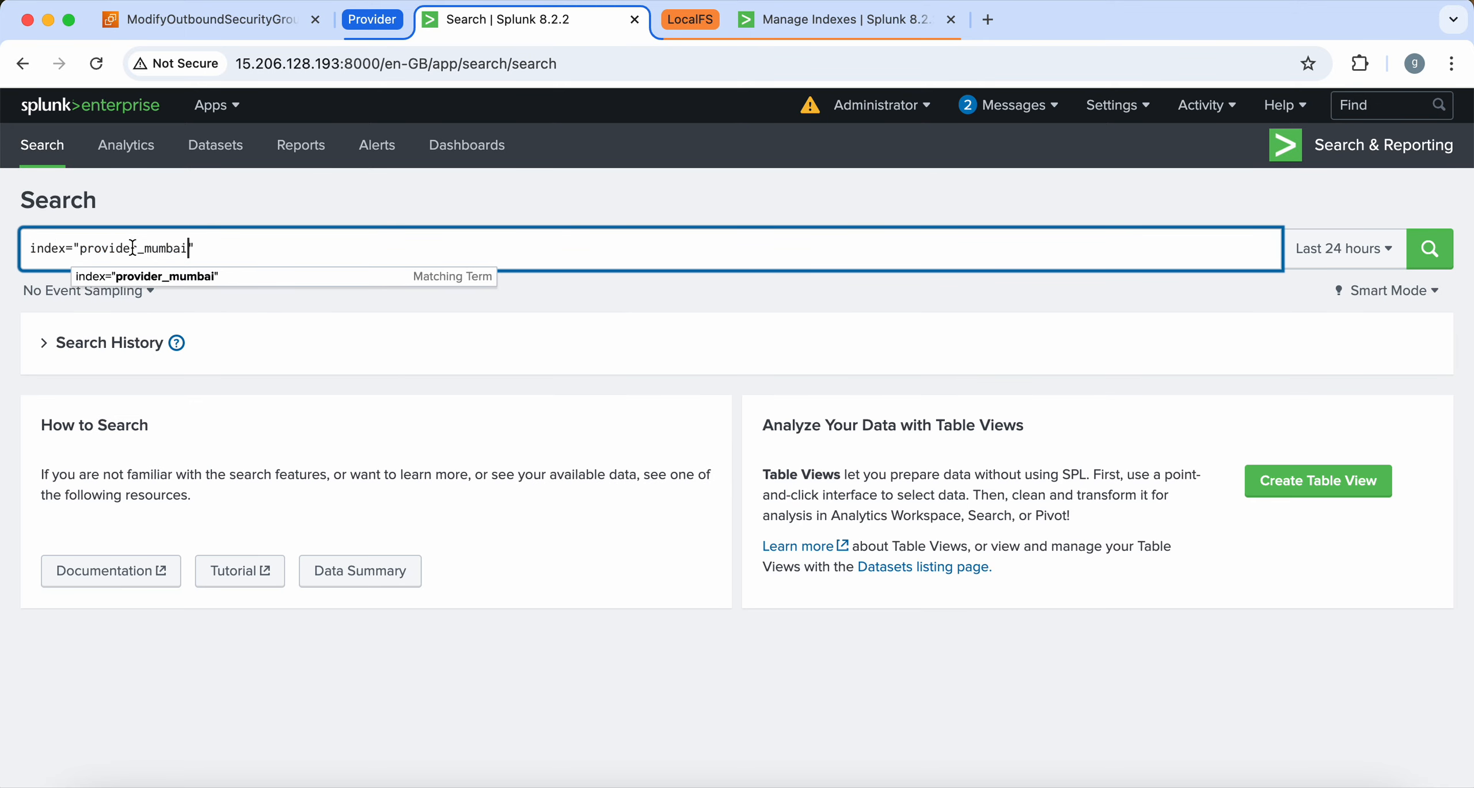
{"action": "key", "text": "Return"}
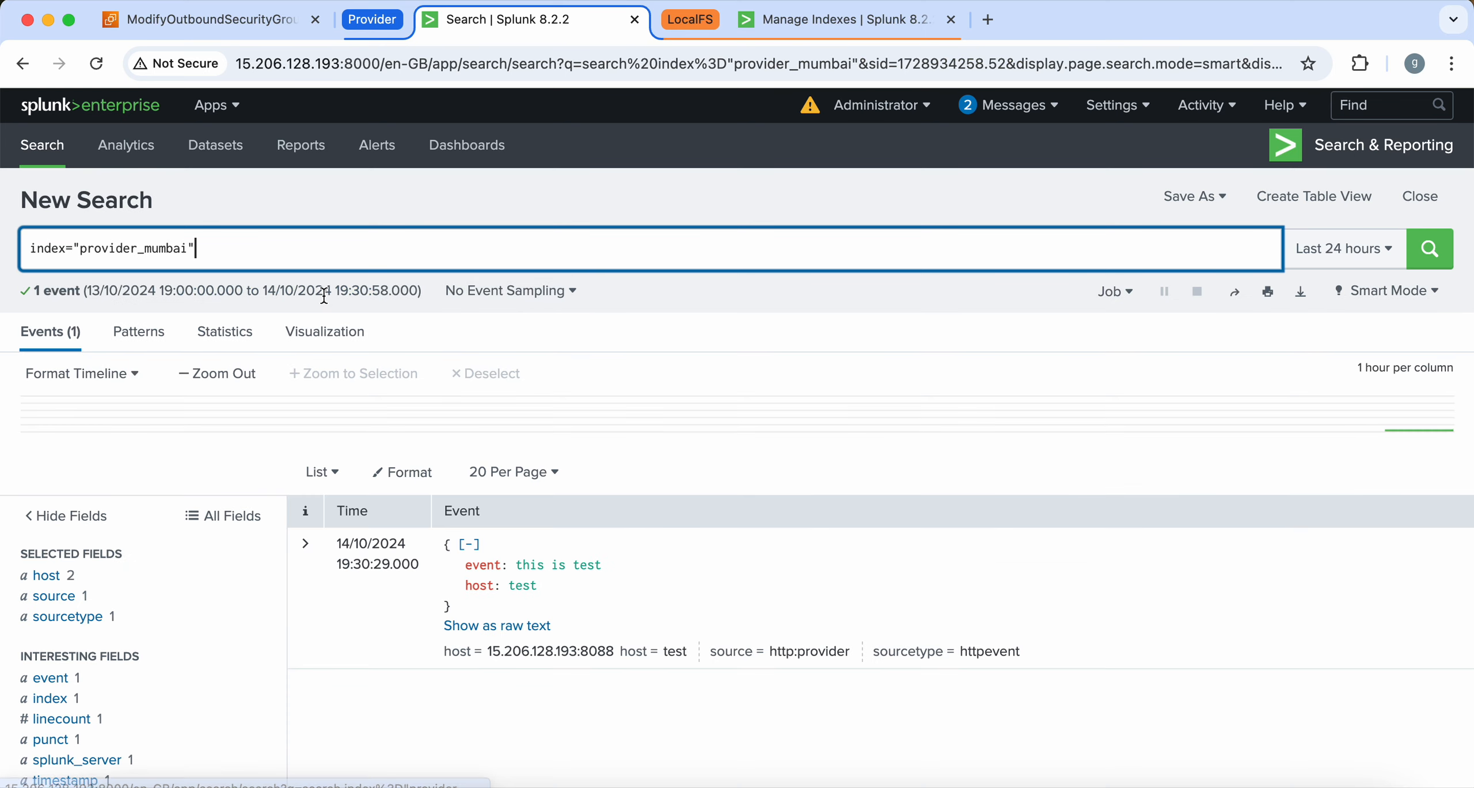
Resend the curl HEC test event twice, then rerun the provider_mumbai search to show 3 events
{"action": "key", "text": "super+Tab"}
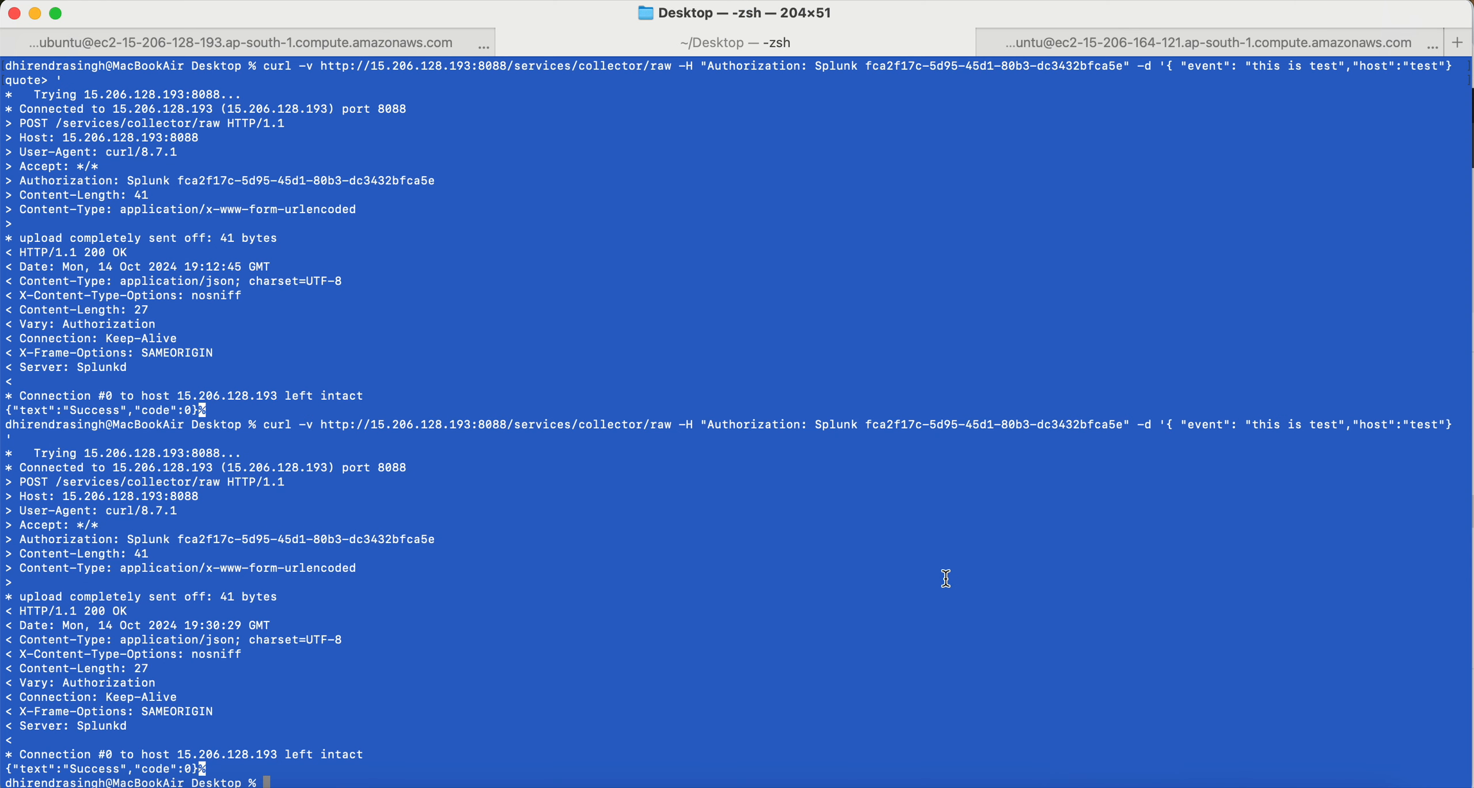
{"action": "key", "text": "Up"}
{"action": "key", "text": "Return"}
{"action": "key", "text": "Up"}
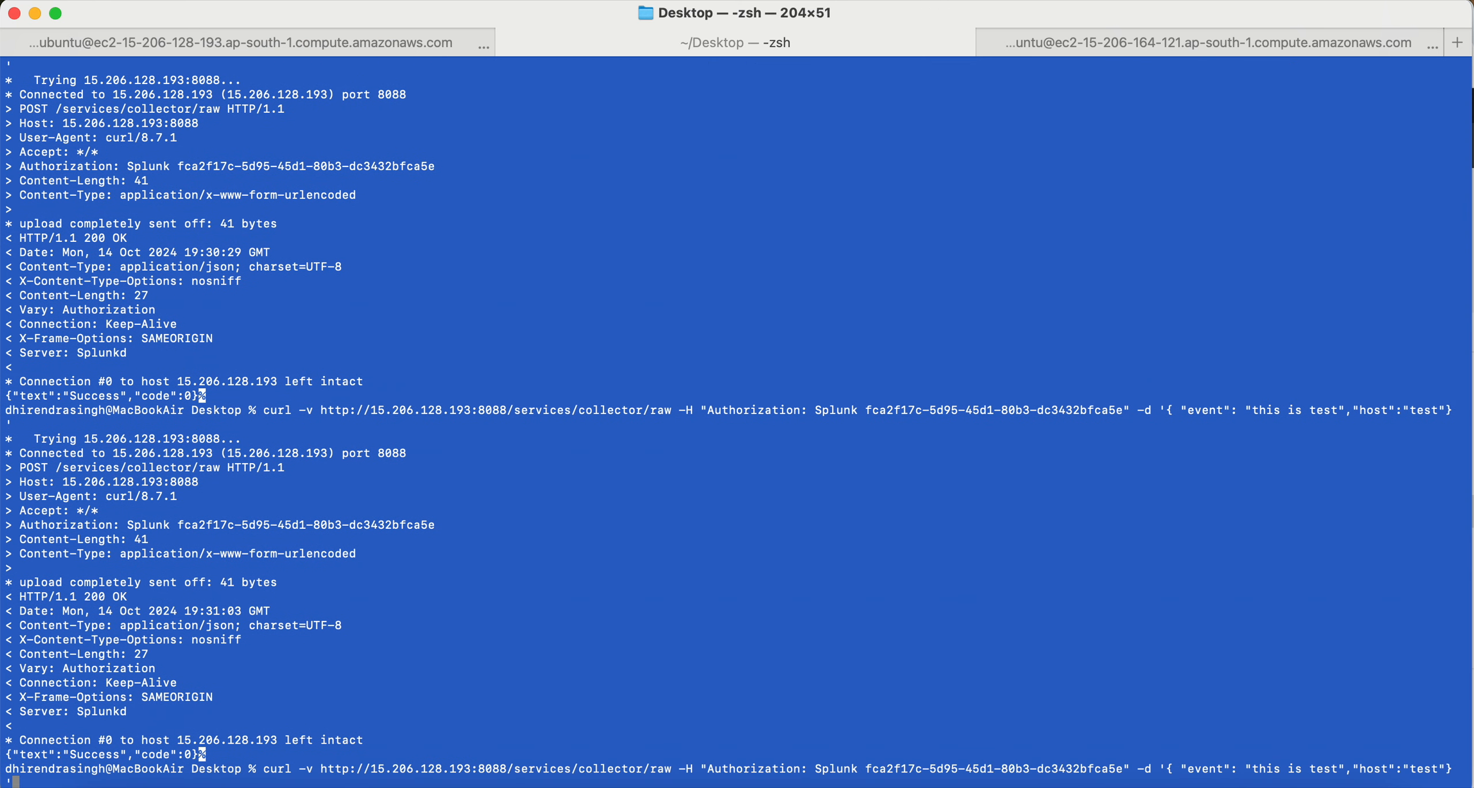
{"action": "key", "text": "Return"}
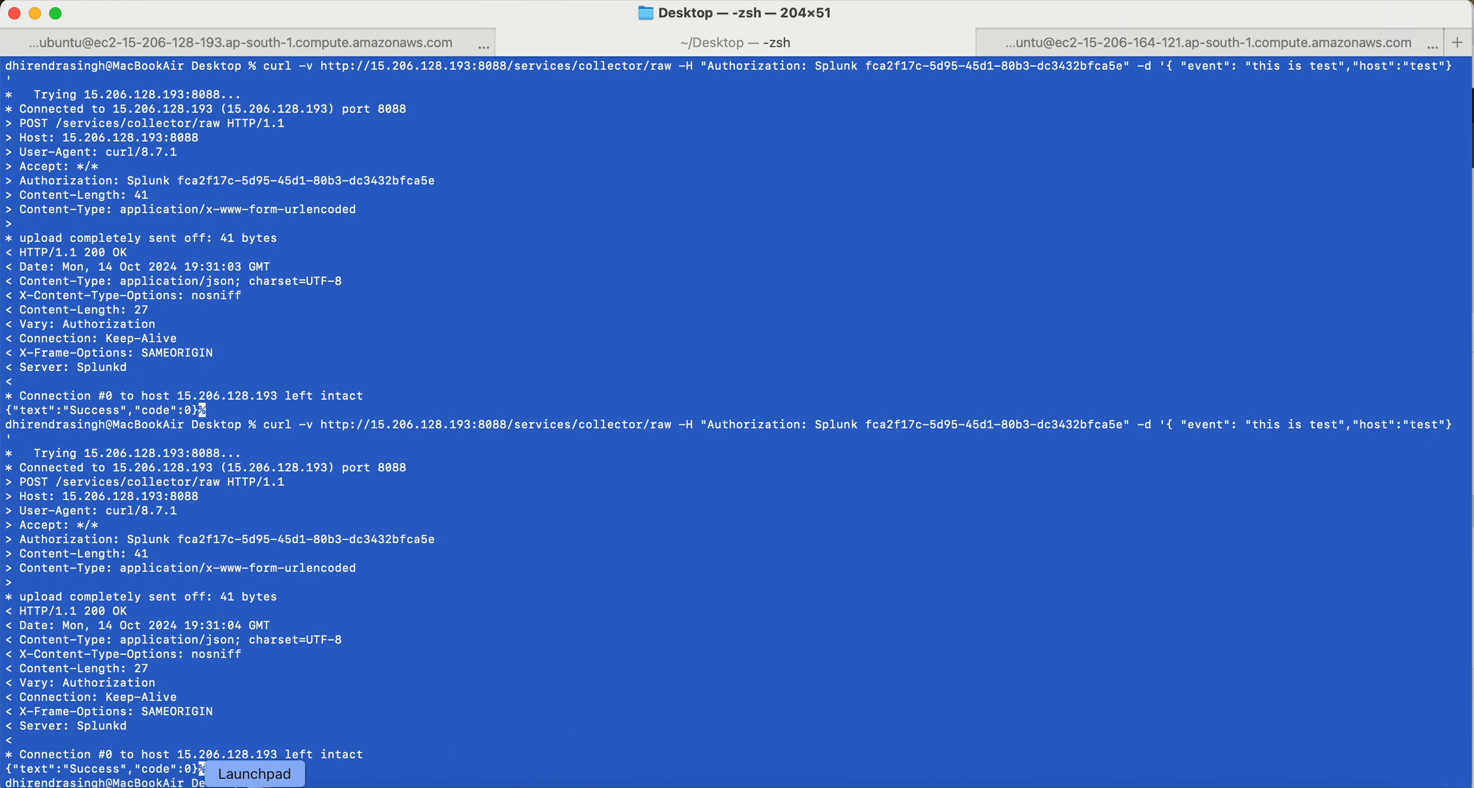
{"action": "left_click", "coordinate": [180, 782]}
{"action": "key", "text": "Return"}
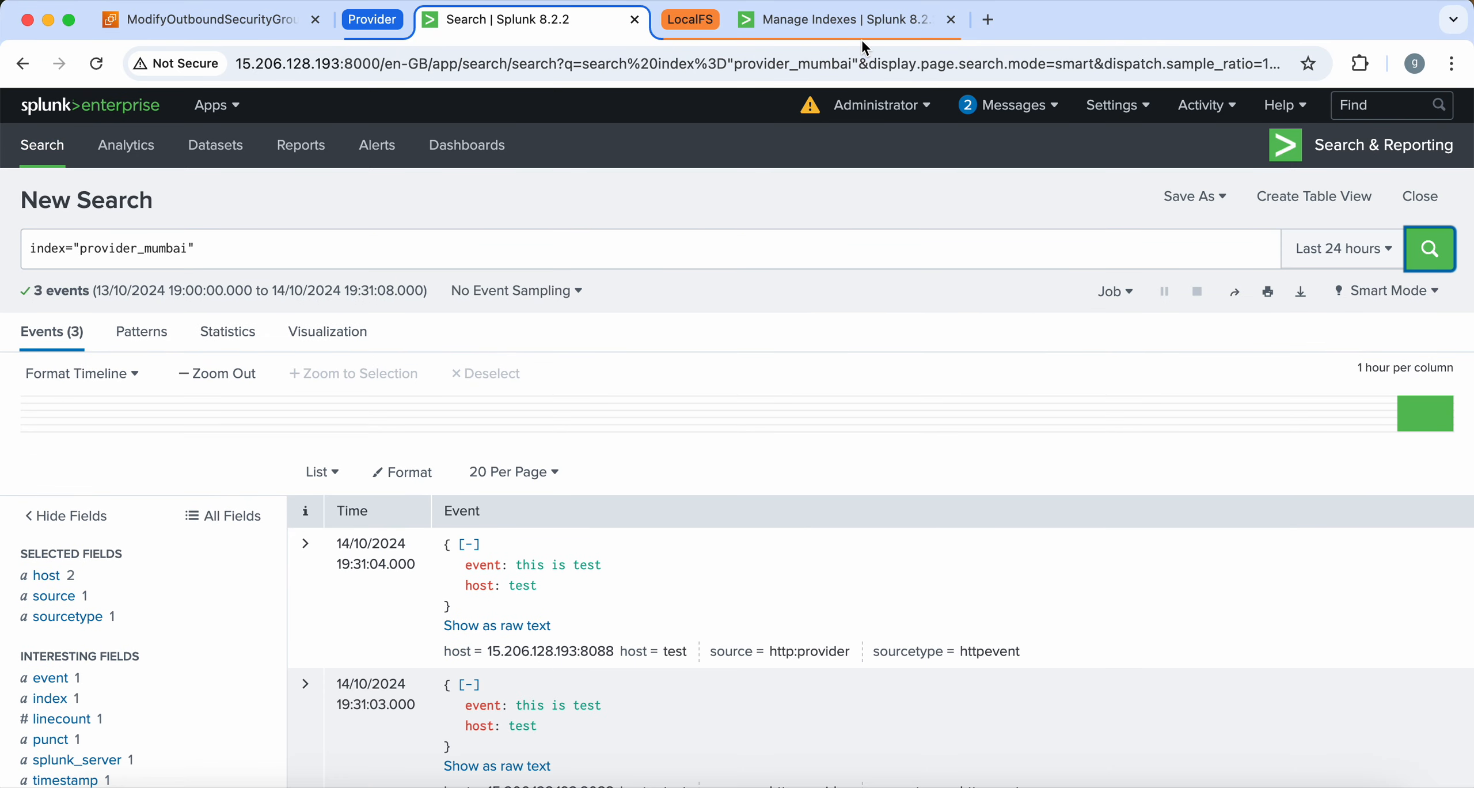
Copy the federated:central_mumbai index name and search index="federated:central_mumbai" in local Search & Reporting
{"action": "left_click", "coordinate": [855, 24]}
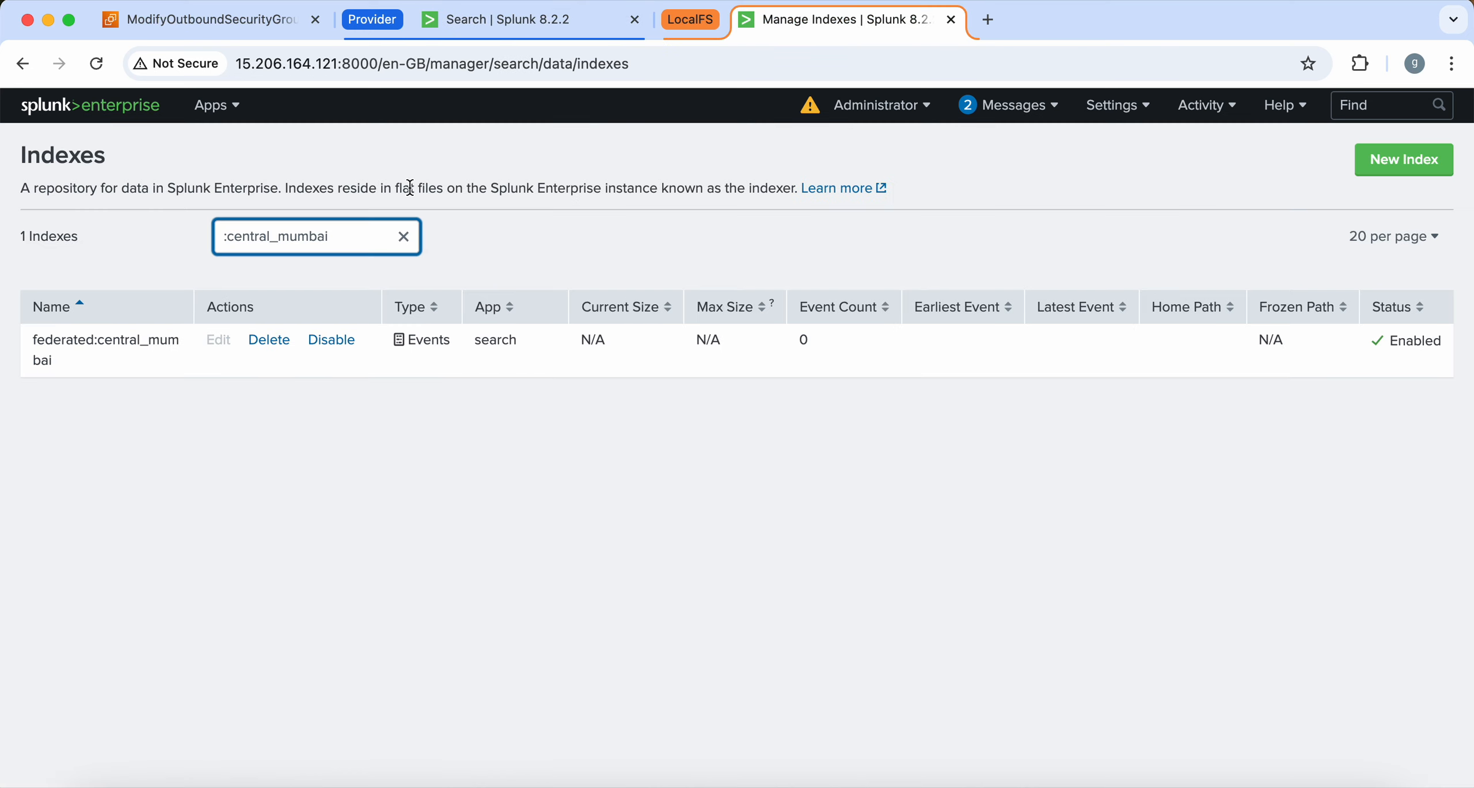
{"action": "left_click_drag", "start_coordinate": [112, 372], "coordinate": [25, 341]}
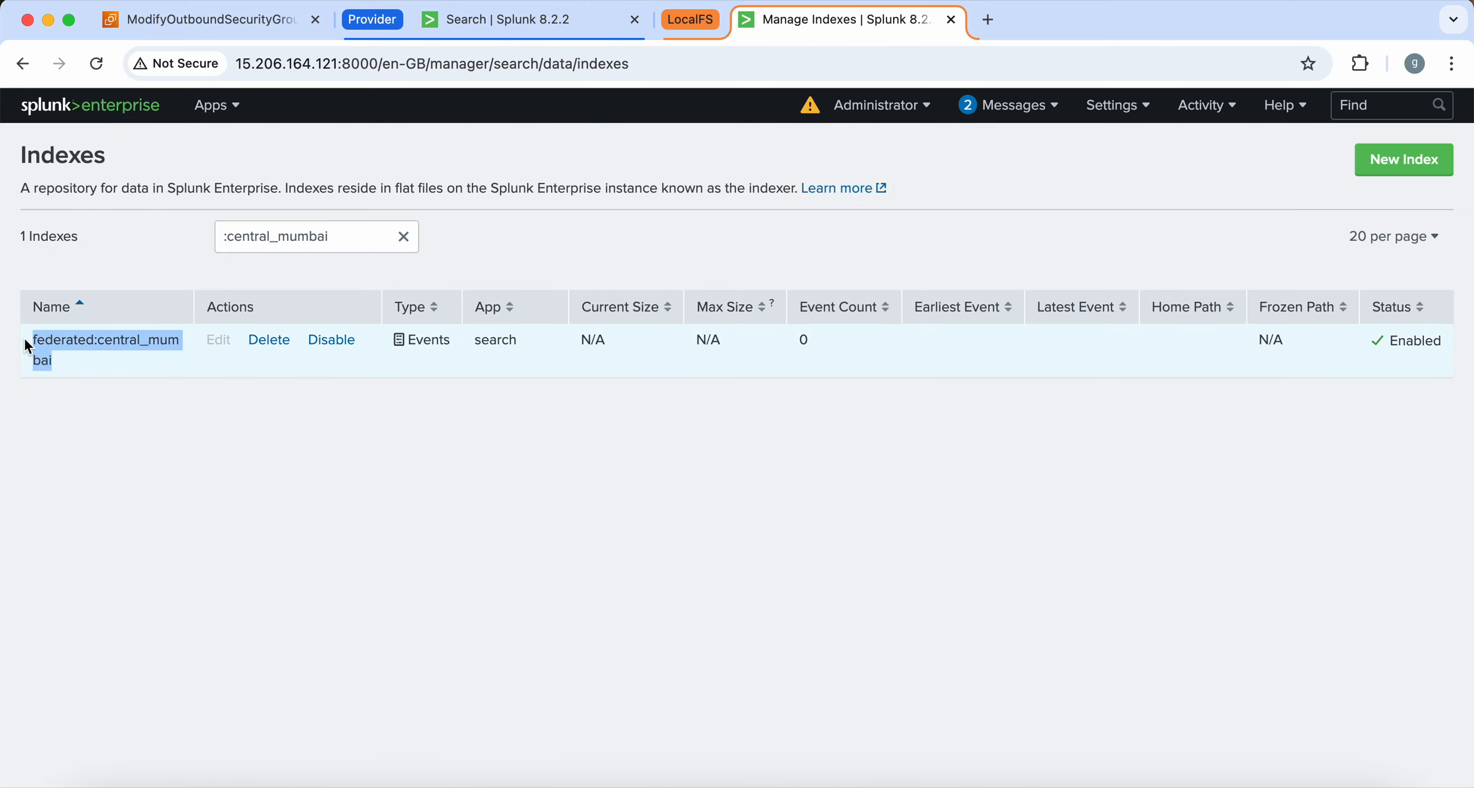
{"action": "left_click", "coordinate": [210, 106]}
{"action": "left_click", "coordinate": [220, 148]}
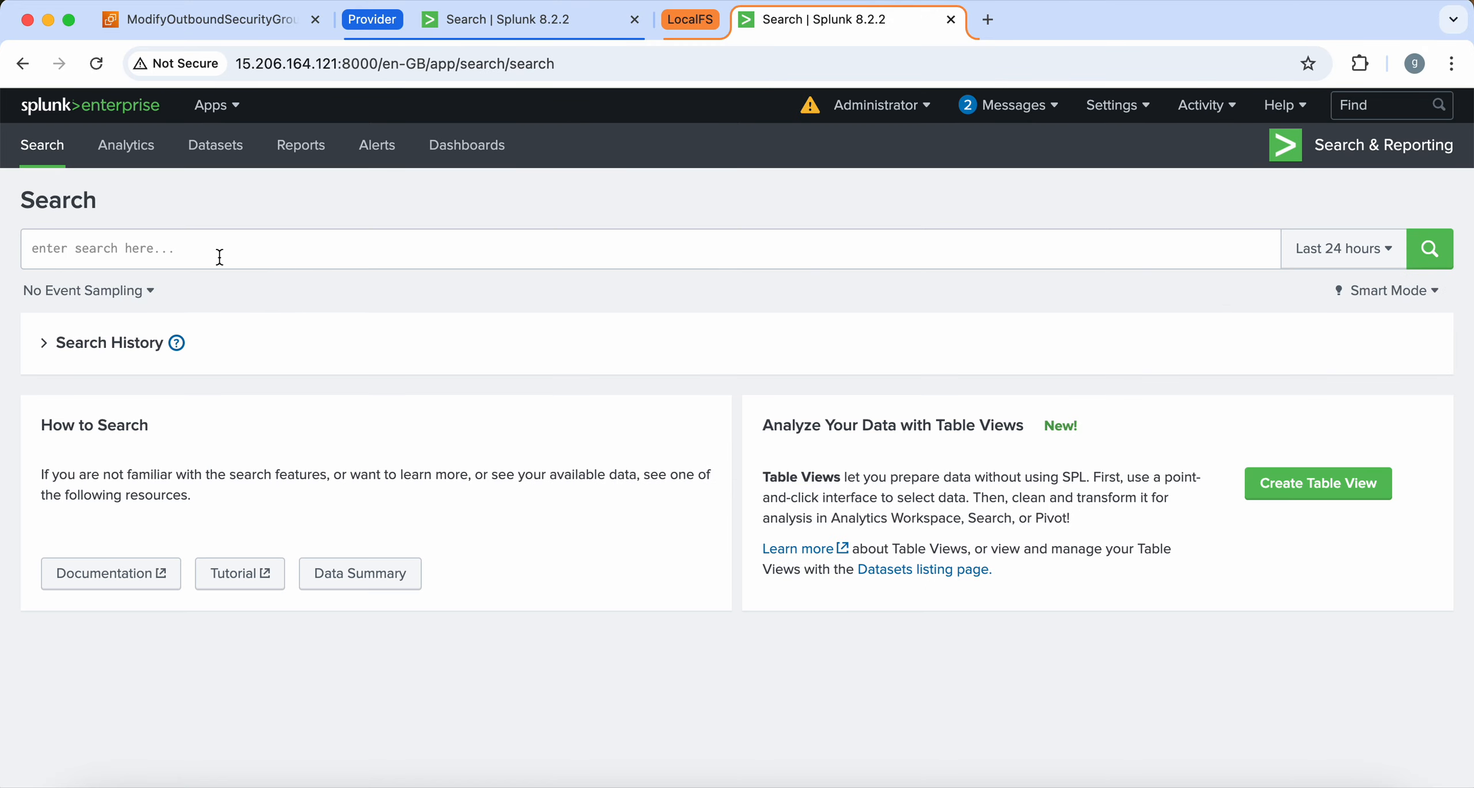
{"action": "left_click", "coordinate": [221, 253]}
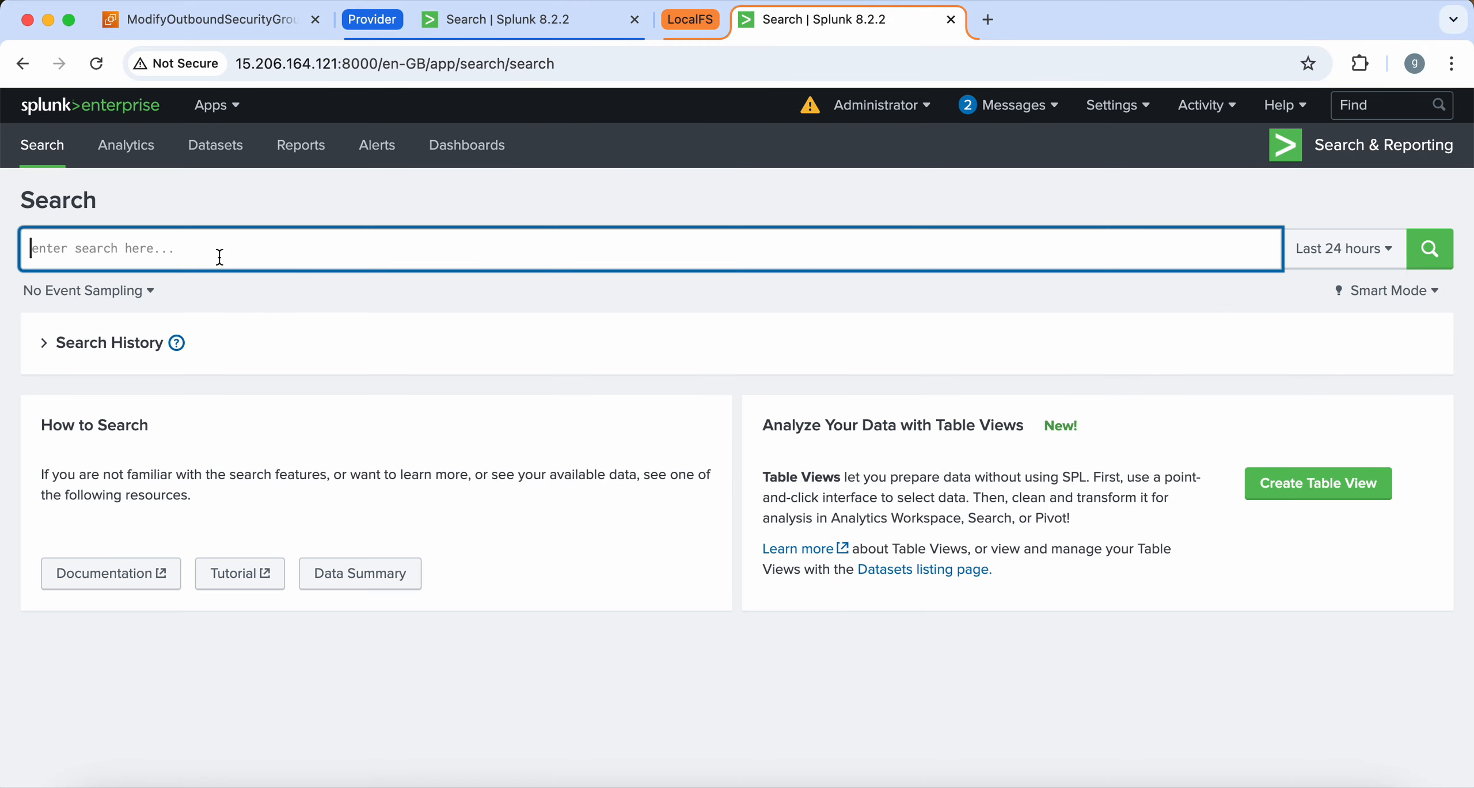
{"action": "type", "text": "index="}
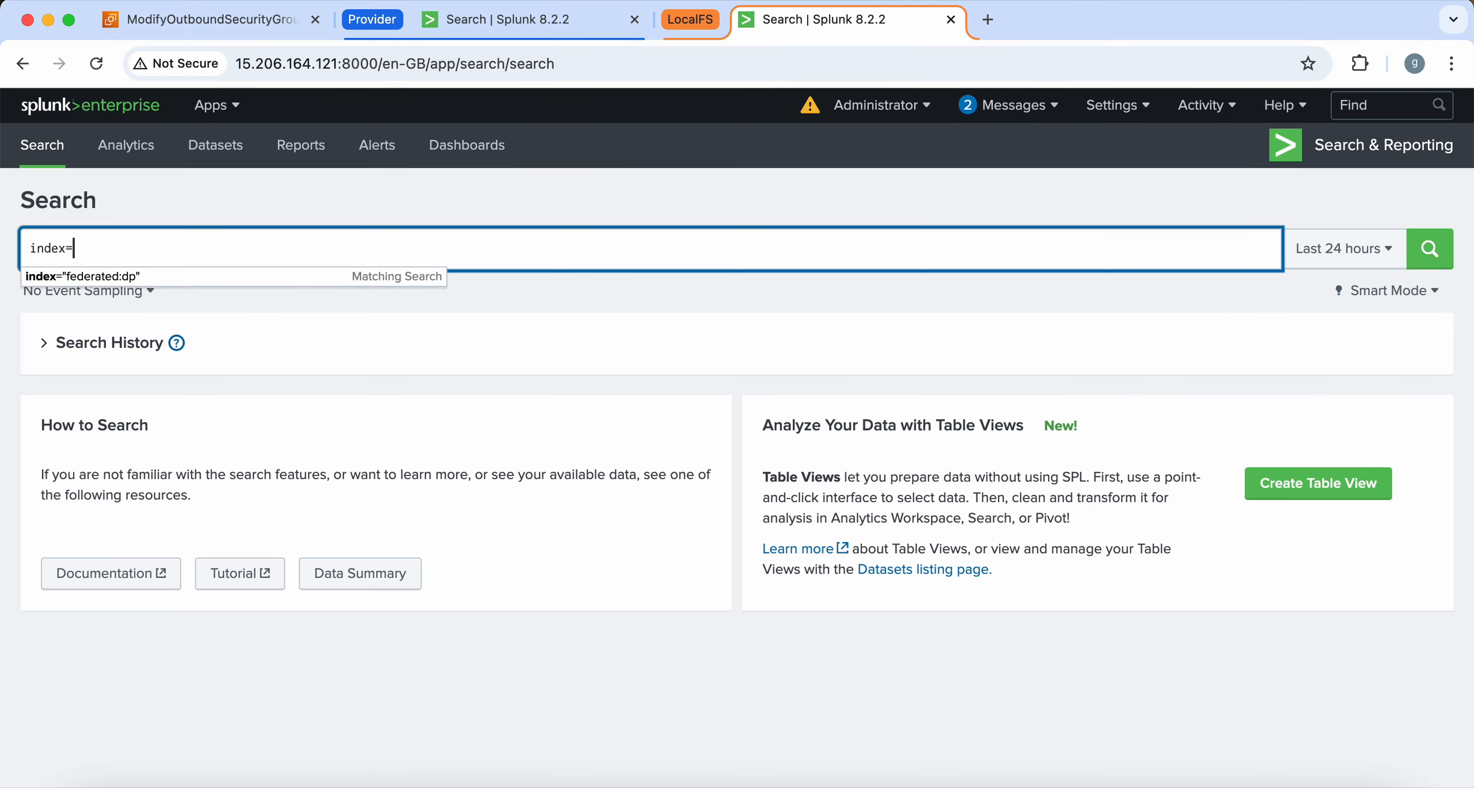
{"action": "type", "text": "\""}
{"action": "type", "text": "federated:central_mumbai'"}
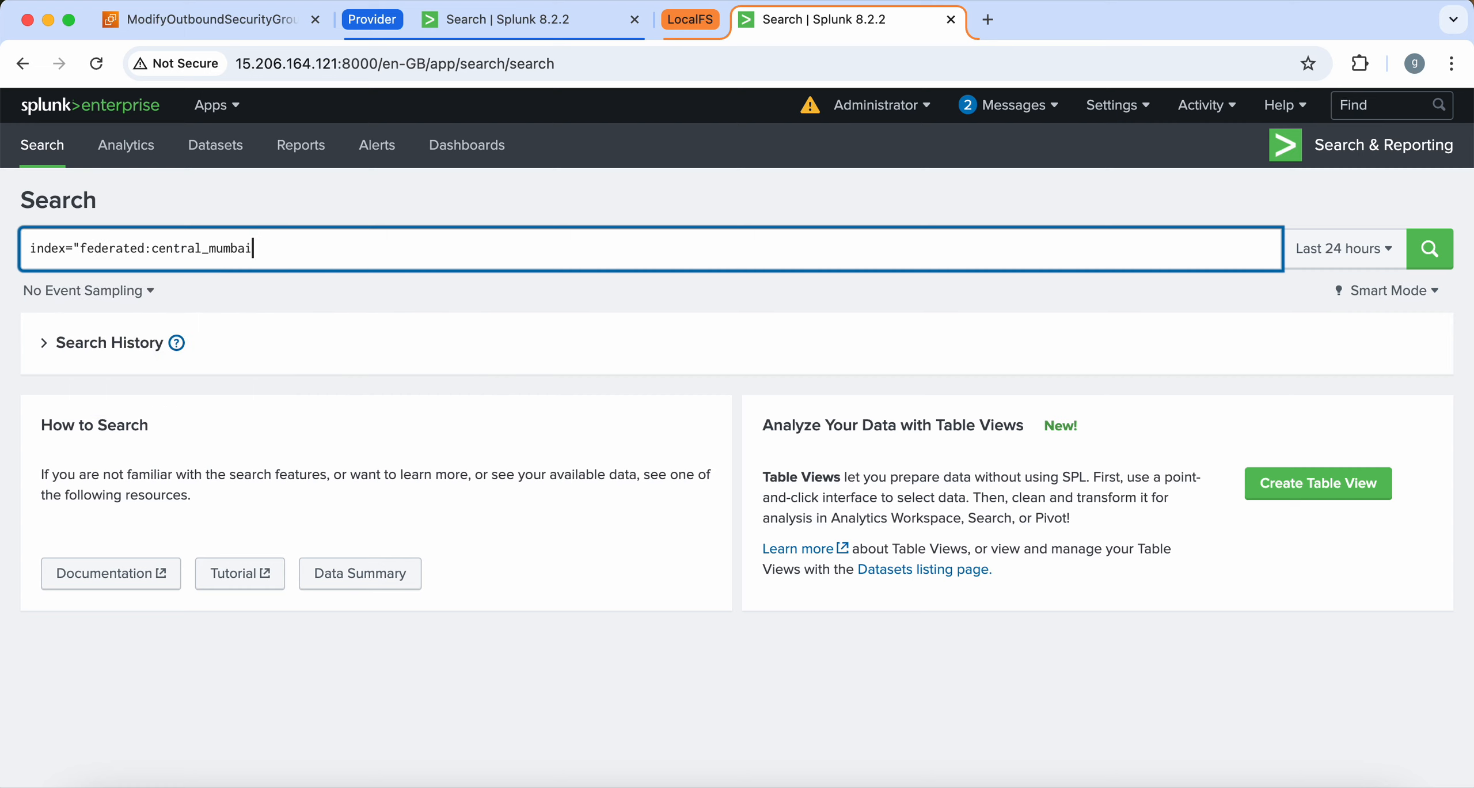
{"action": "key", "text": "Return"}
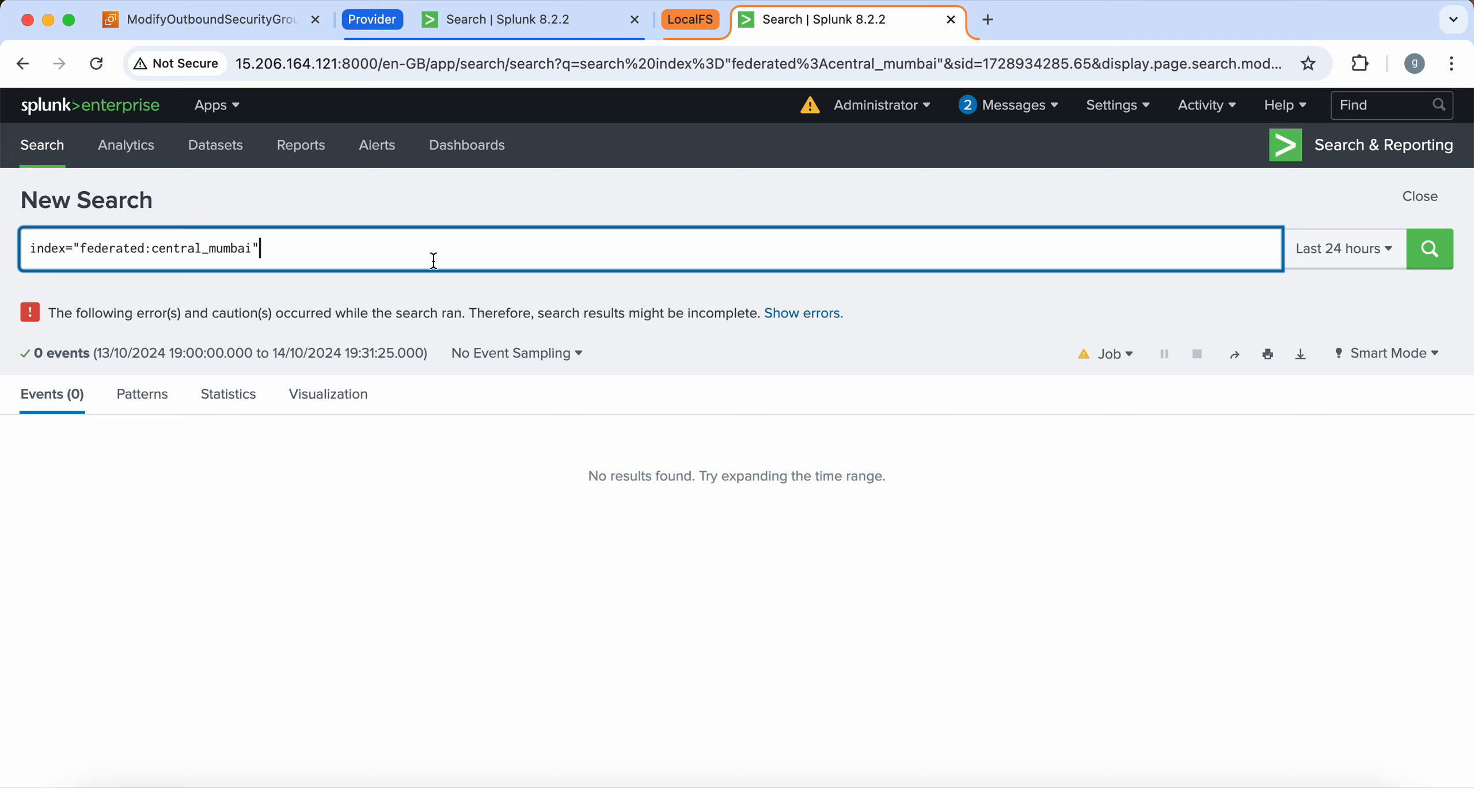
Rerun the federated search, expand its errors to read the password-change warning, then go to the provider's tab
{"action": "key", "text": "Return"}
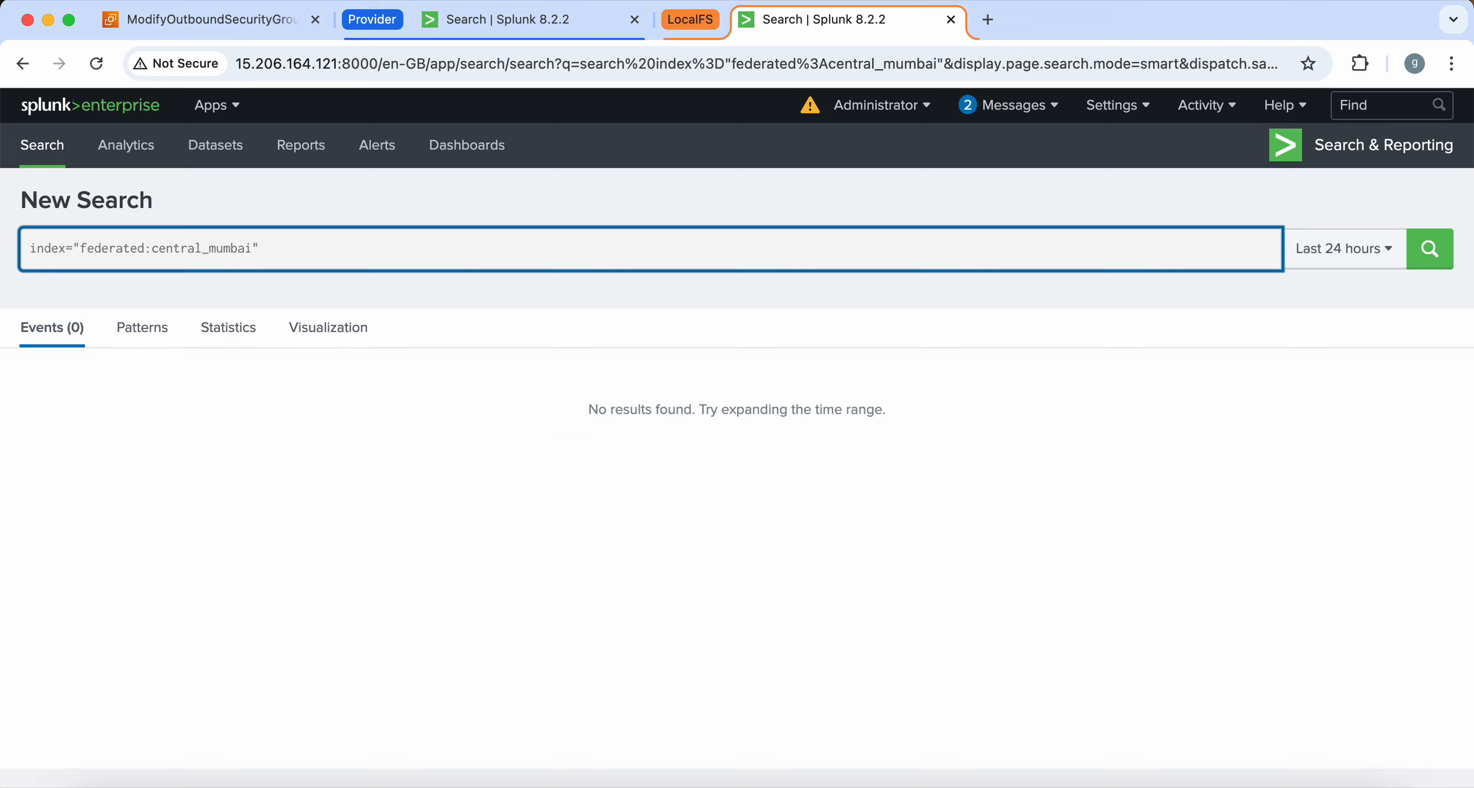
{"action": "left_click", "coordinate": [225, 320]}
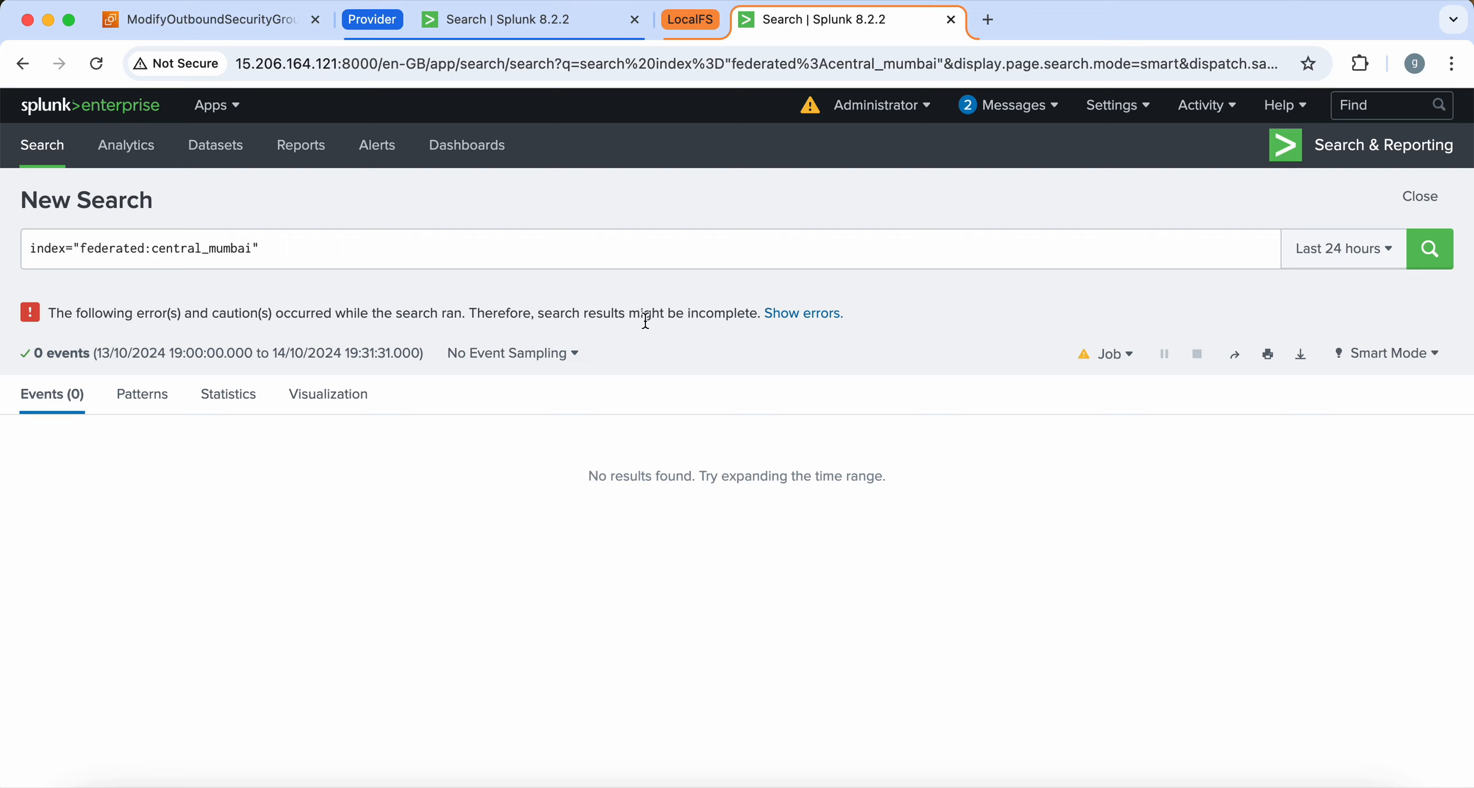
{"action": "left_click", "coordinate": [803, 315]}
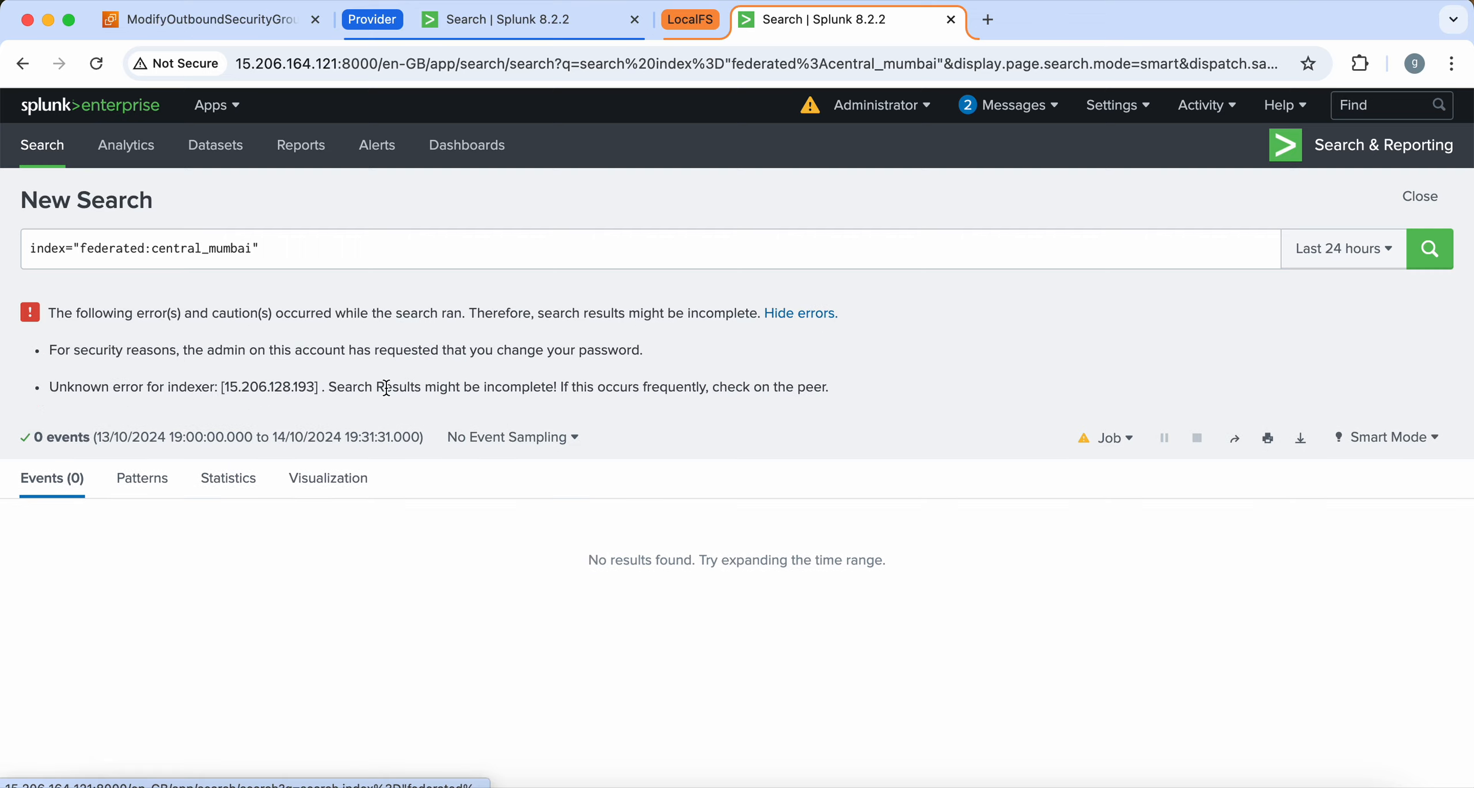
{"action": "left_click_drag", "start_coordinate": [328, 340], "coordinate": [565, 351]}
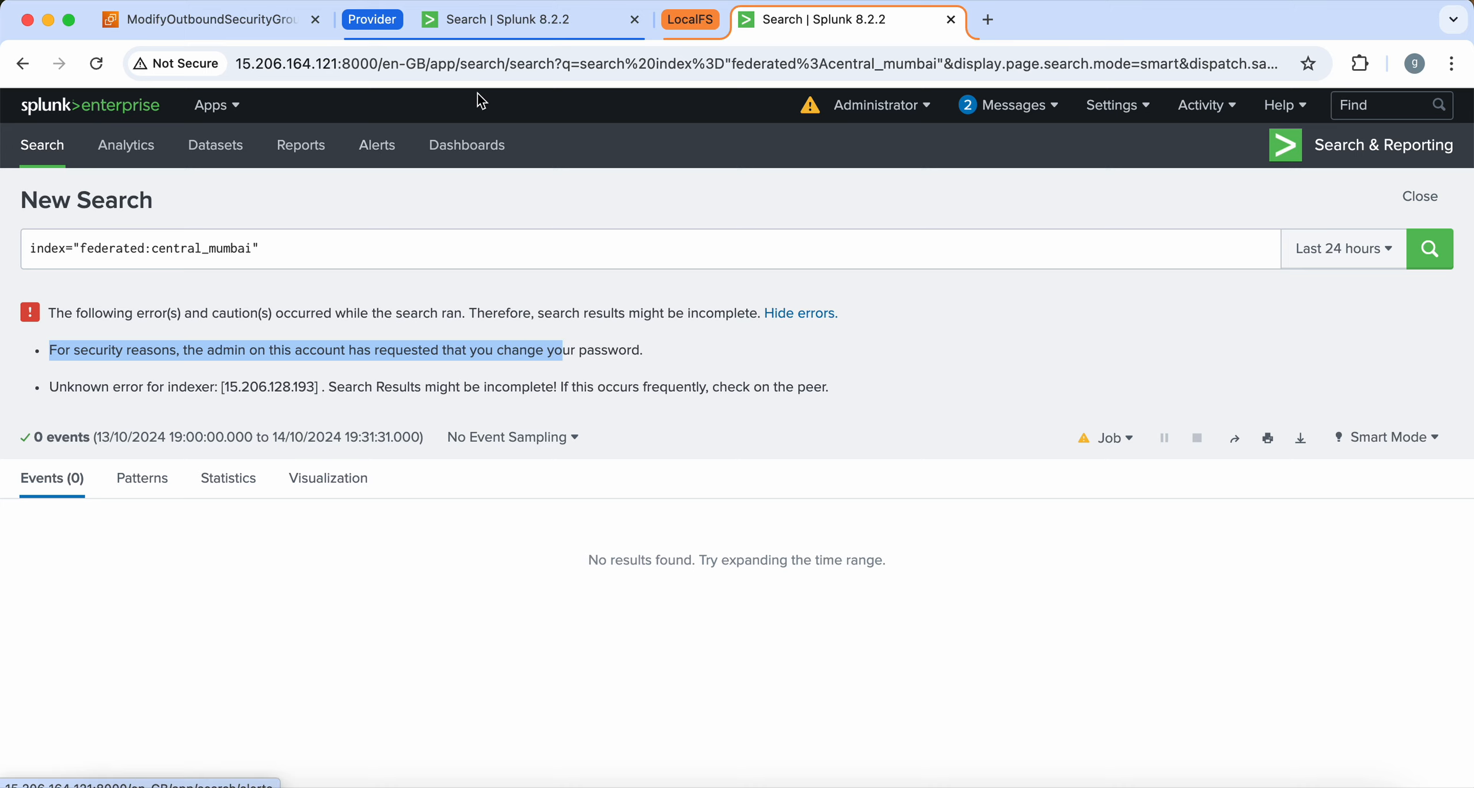
{"action": "left_click", "coordinate": [547, 26]}
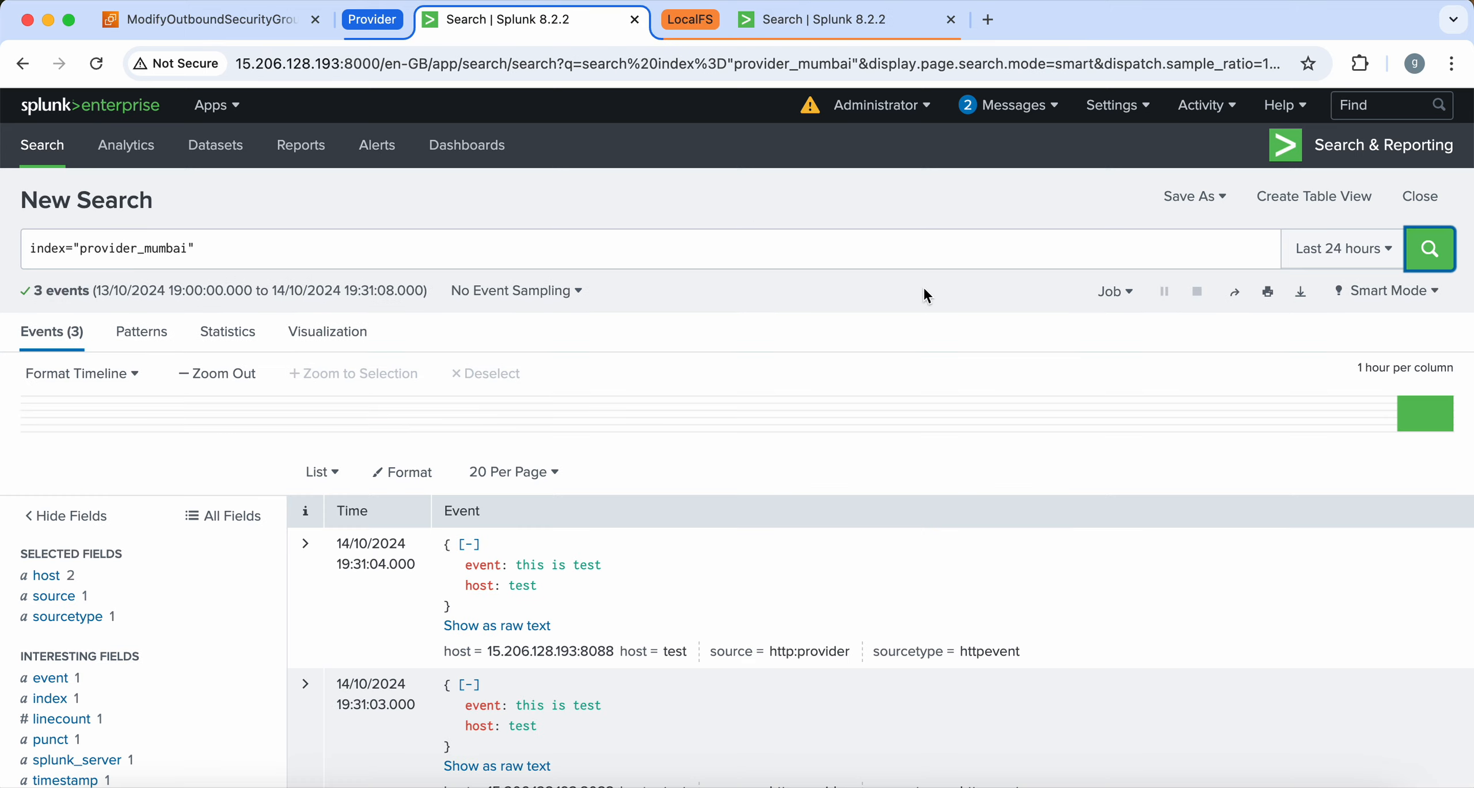
Open the provider_mumbai user's edit form from Settings > Users
{"action": "left_click", "coordinate": [1117, 106]}
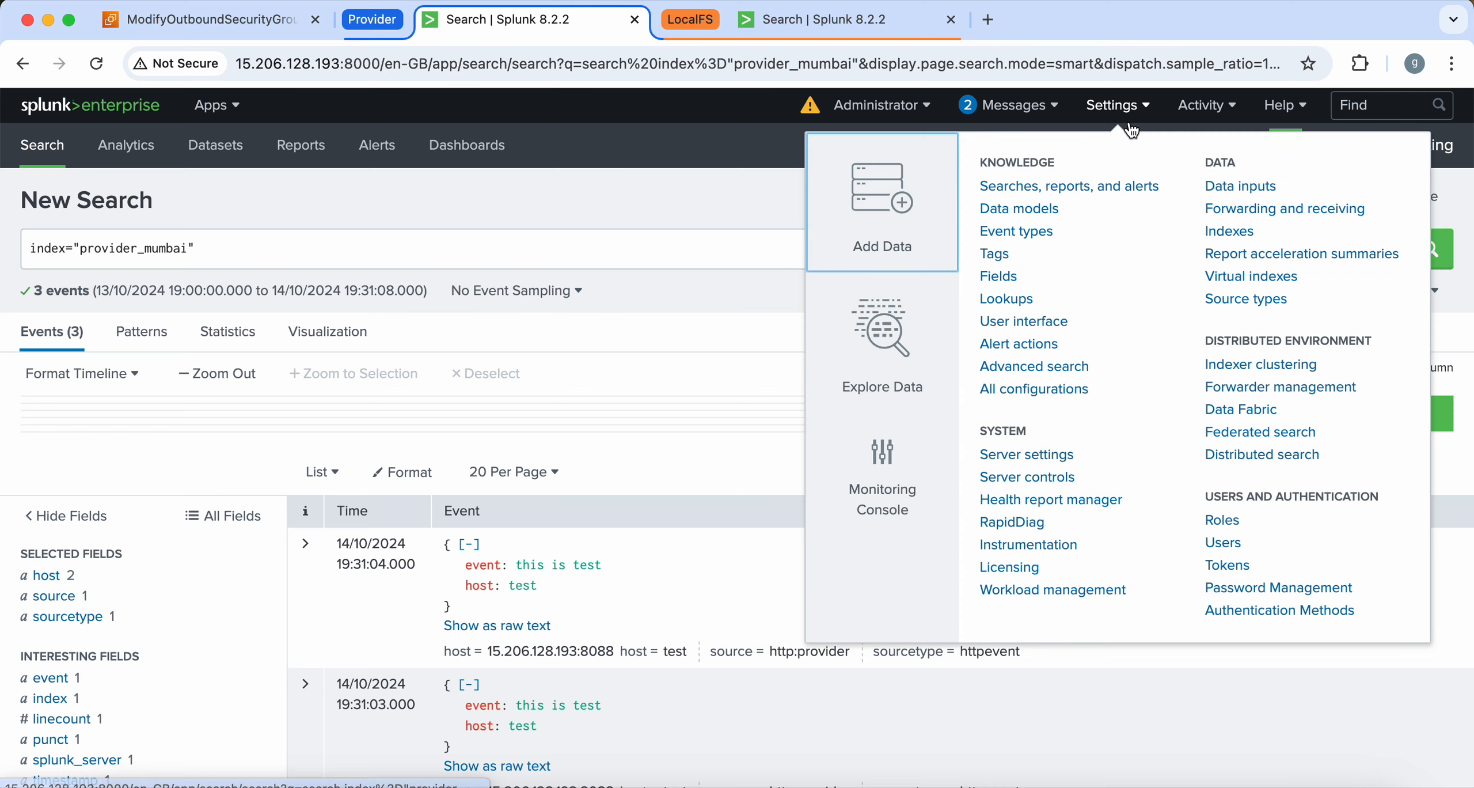
{"action": "left_click", "coordinate": [1232, 543]}
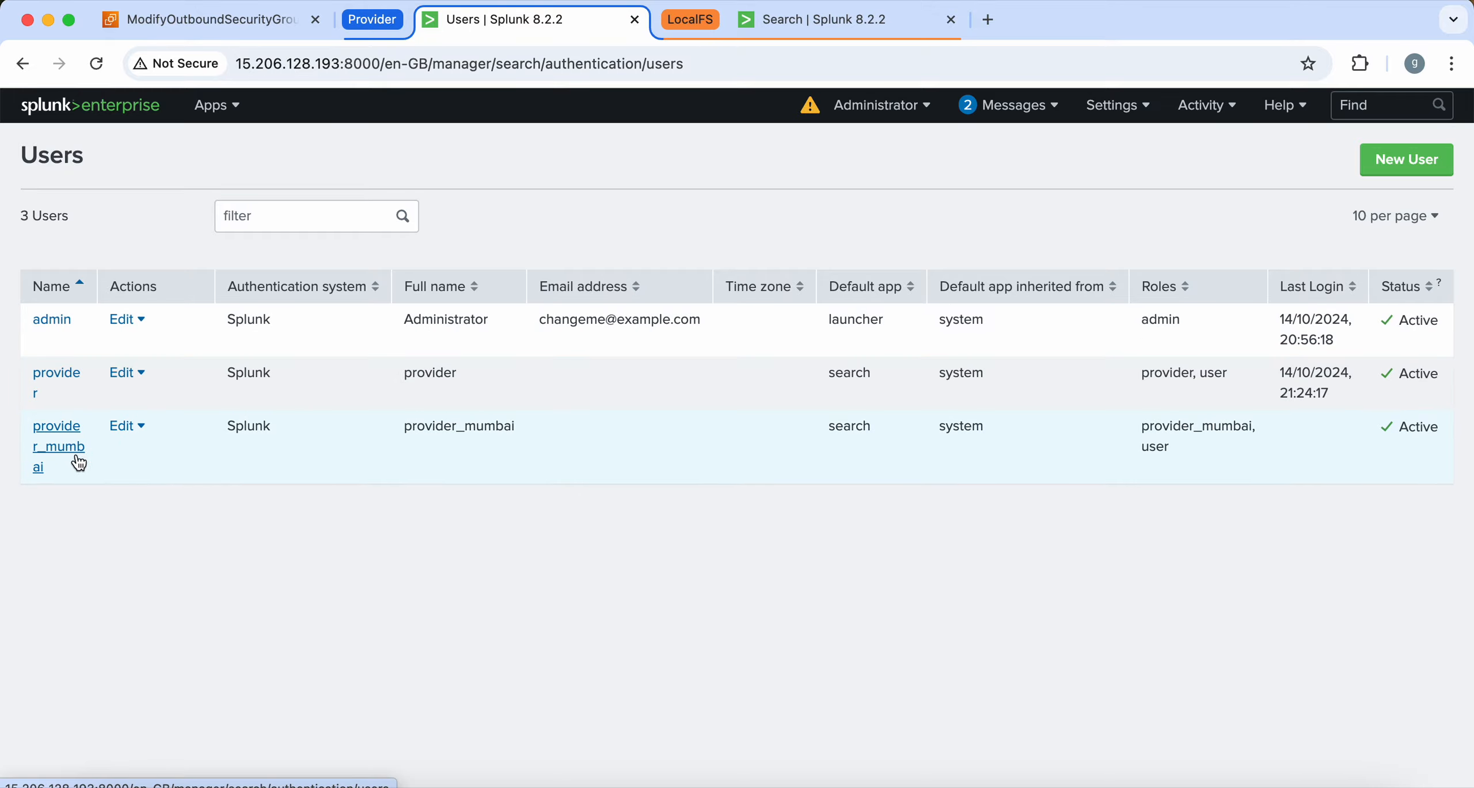
{"action": "left_click", "coordinate": [126, 427]}
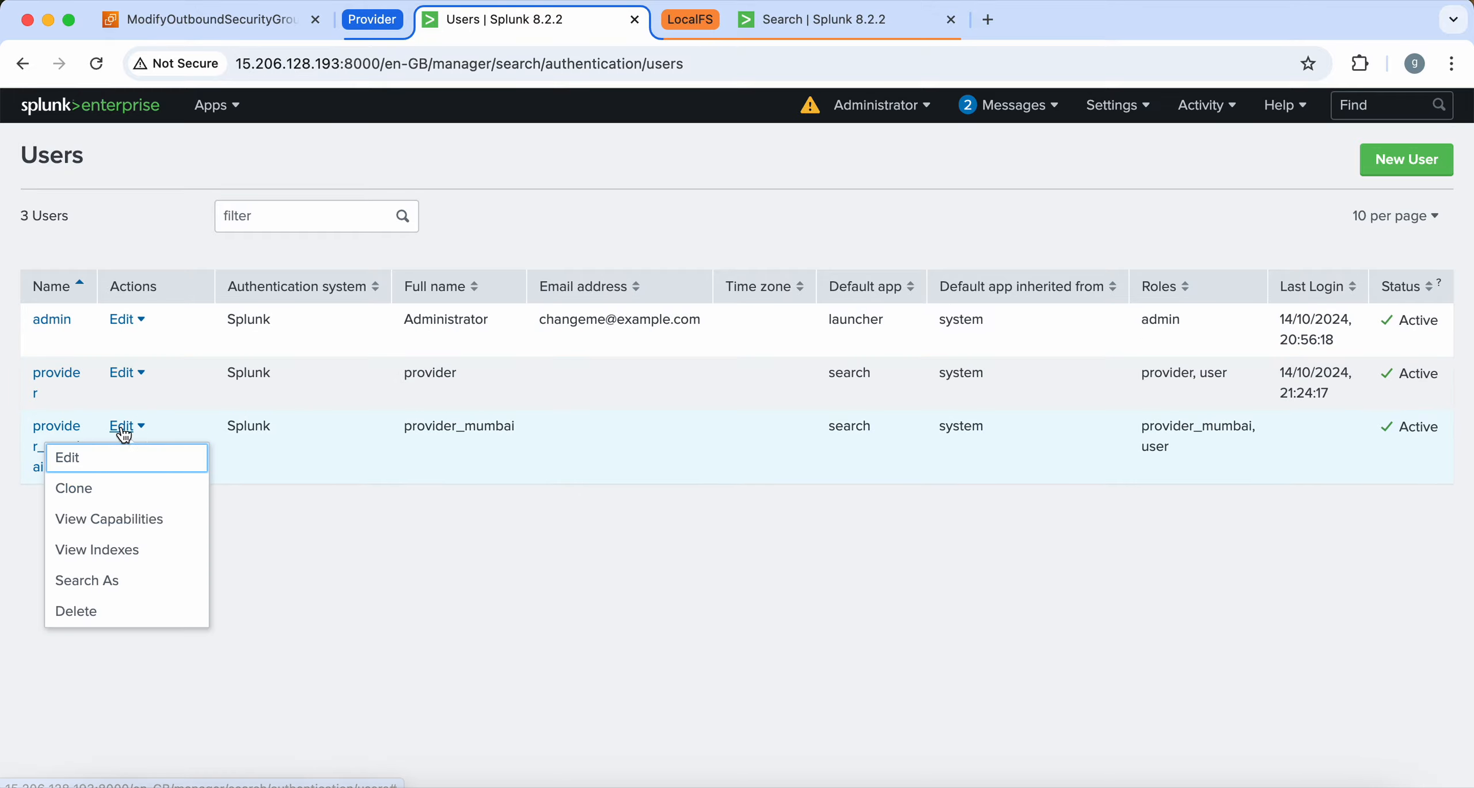
{"action": "left_click", "coordinate": [115, 462]}
{"action": "scroll", "coordinate": [472, 439], "scroll_direction": "down", "scroll_amount": 2}
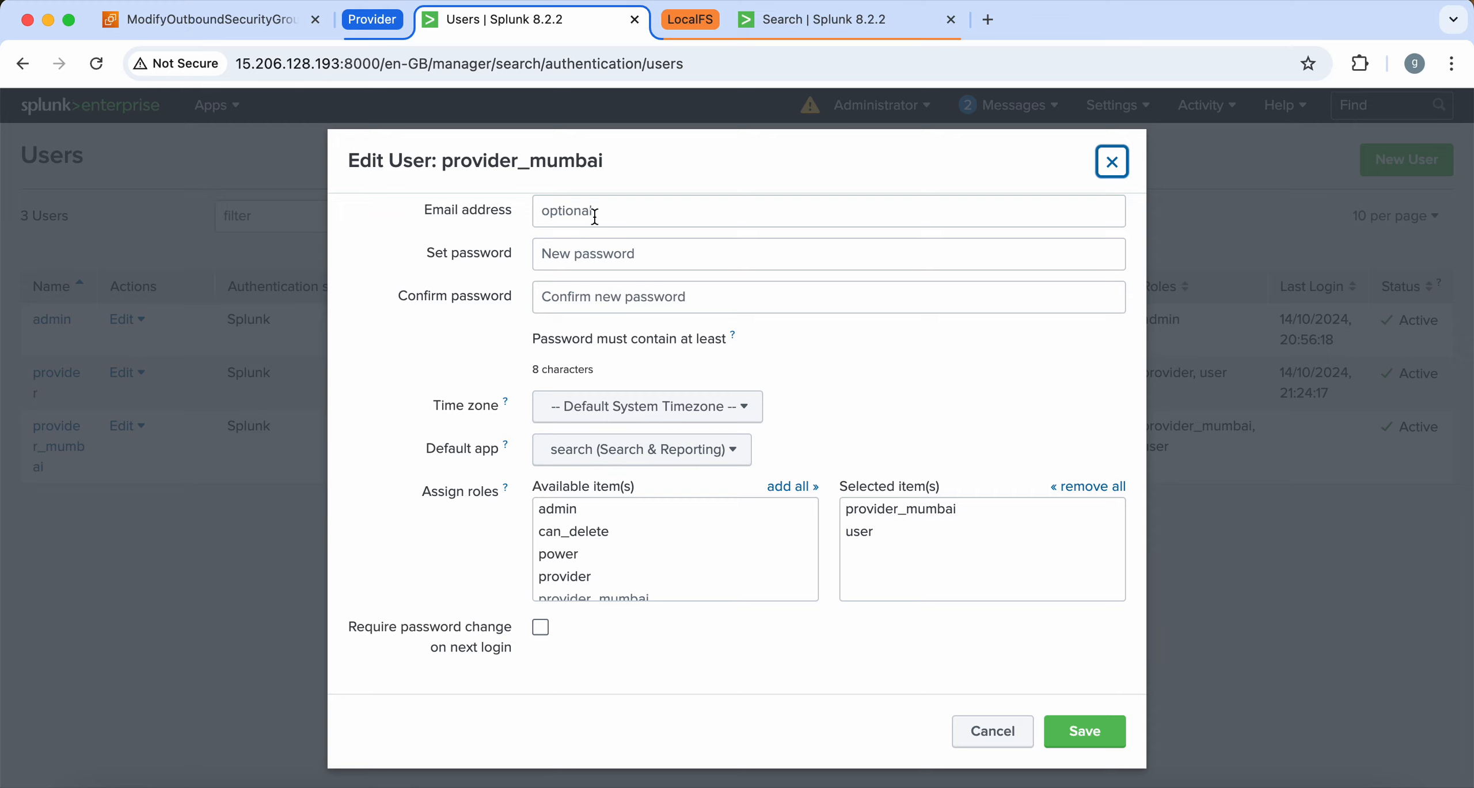
{"action": "scroll", "coordinate": [595, 216], "scroll_direction": "up", "scroll_amount": 2}
Set and confirm a new password, untick Require password change, save, and return to the local tab
{"action": "double_click", "coordinate": [566, 159]}
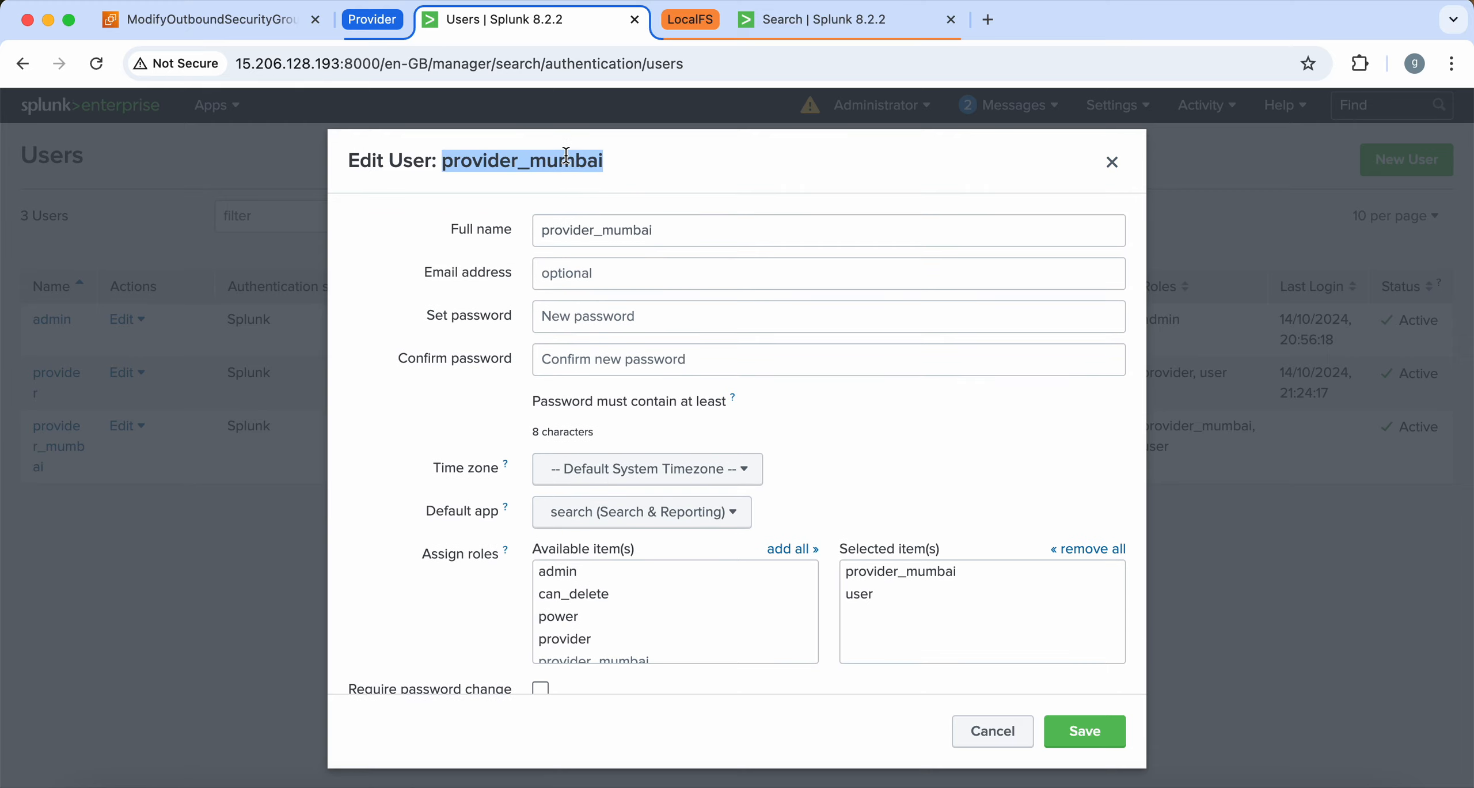
{"action": "left_click", "coordinate": [602, 240]}
{"action": "left_click", "coordinate": [580, 272]}
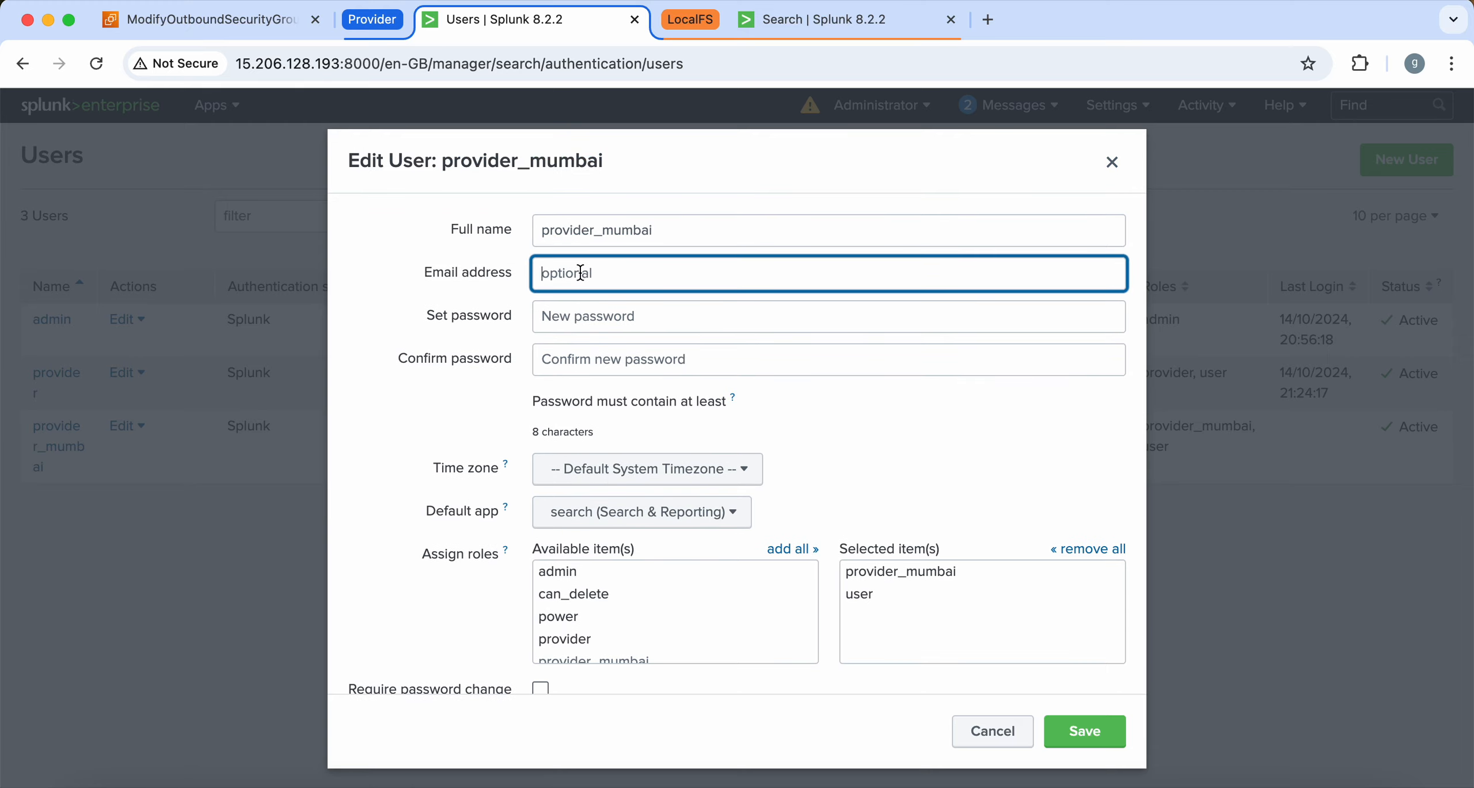
{"action": "left_click", "coordinate": [576, 316]}
{"action": "key", "text": "super+v"}
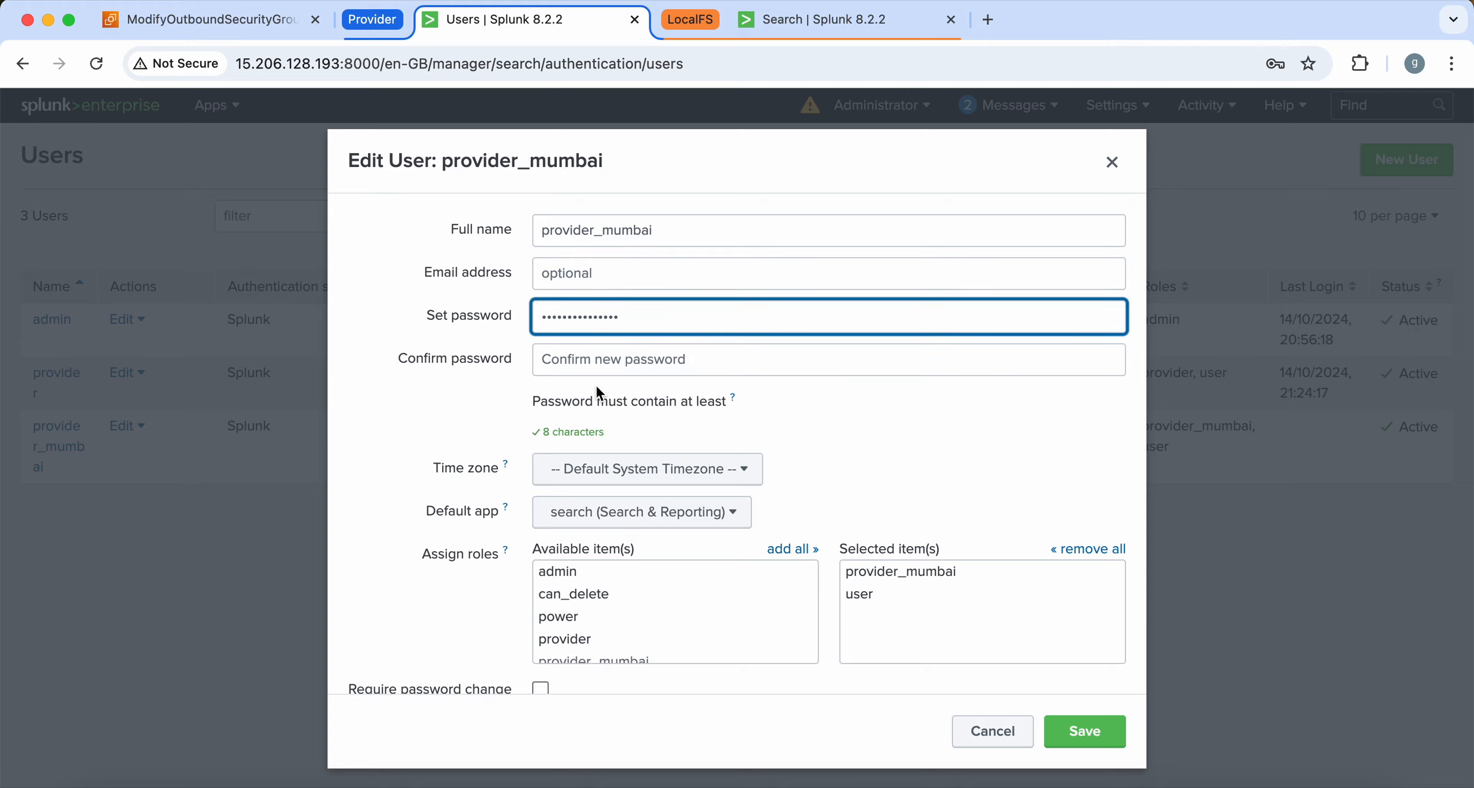
{"action": "left_click", "coordinate": [599, 359]}
{"action": "key", "text": "super+v"}
{"action": "scroll", "coordinate": [472, 417], "scroll_direction": "down", "scroll_amount": 2}
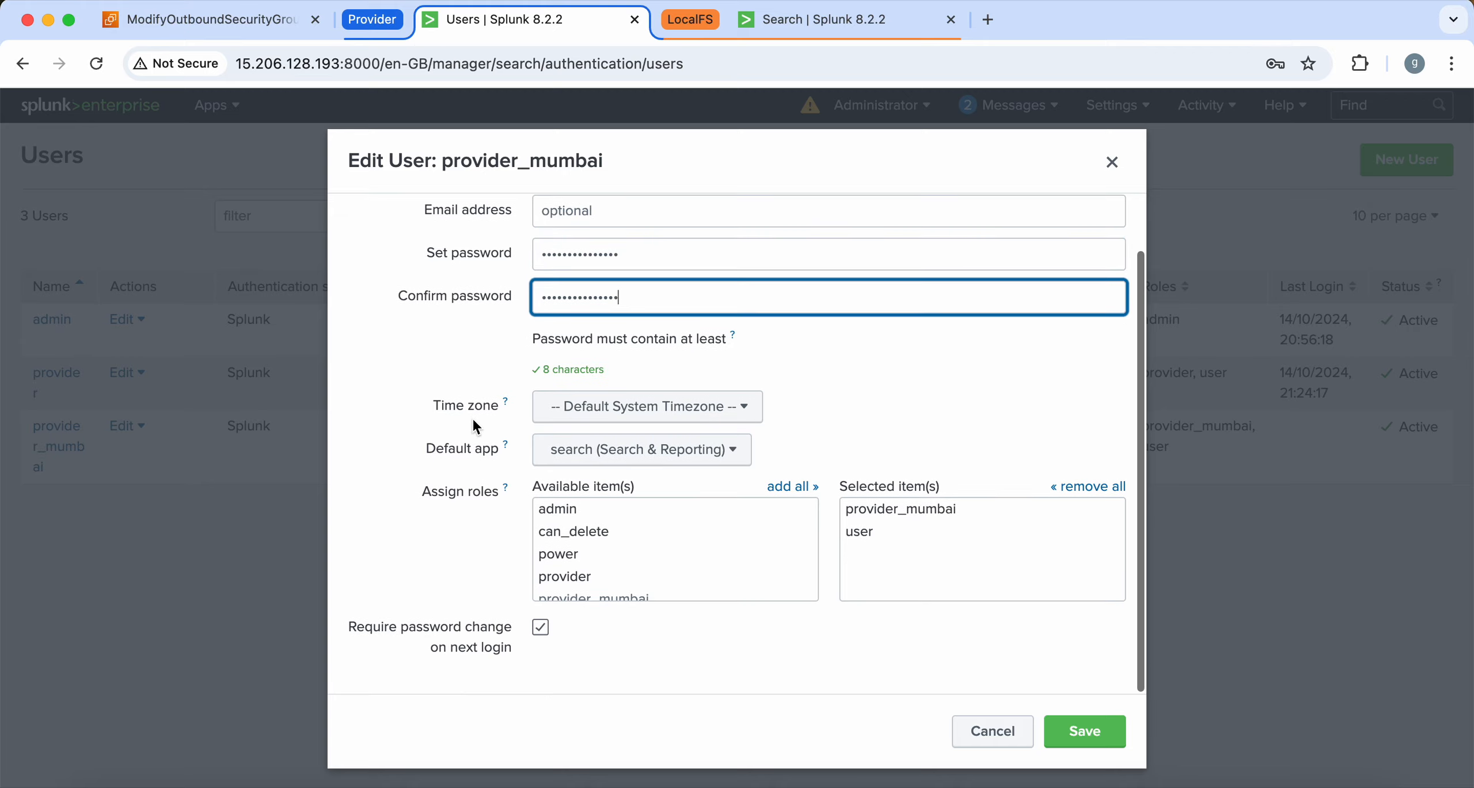
{"action": "left_click", "coordinate": [540, 627]}
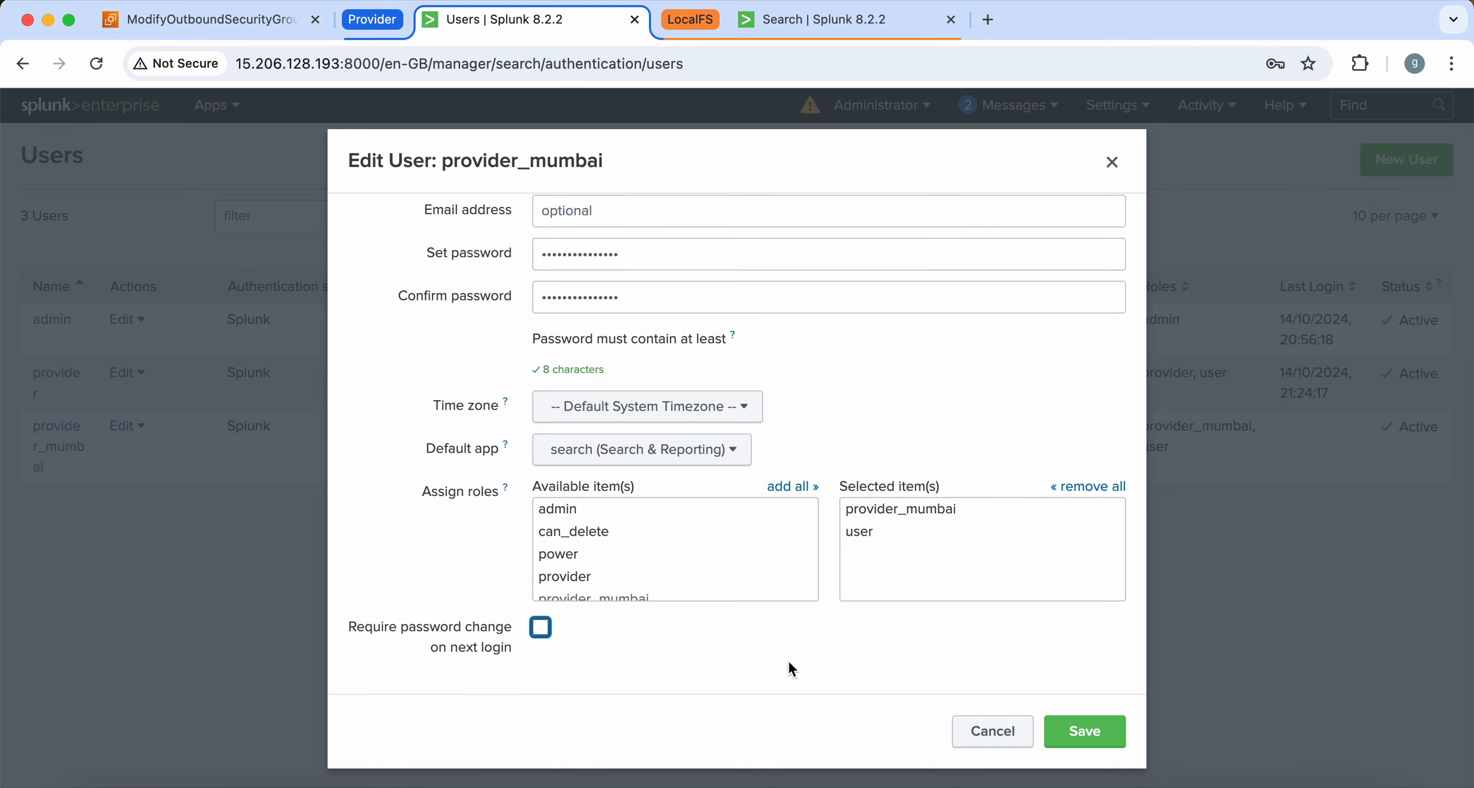
{"action": "left_click", "coordinate": [1083, 730]}
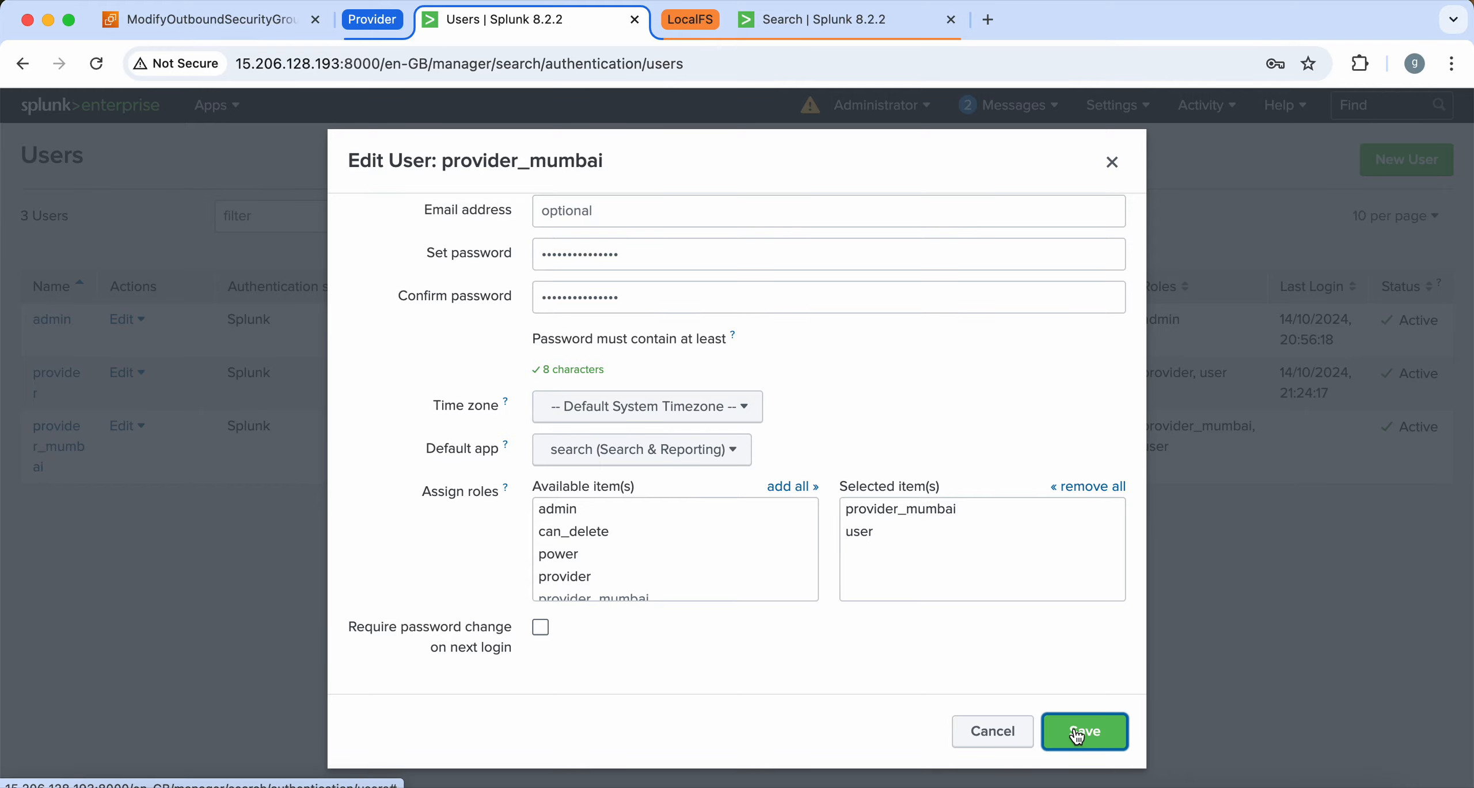
{"action": "left_click", "coordinate": [830, 22]}
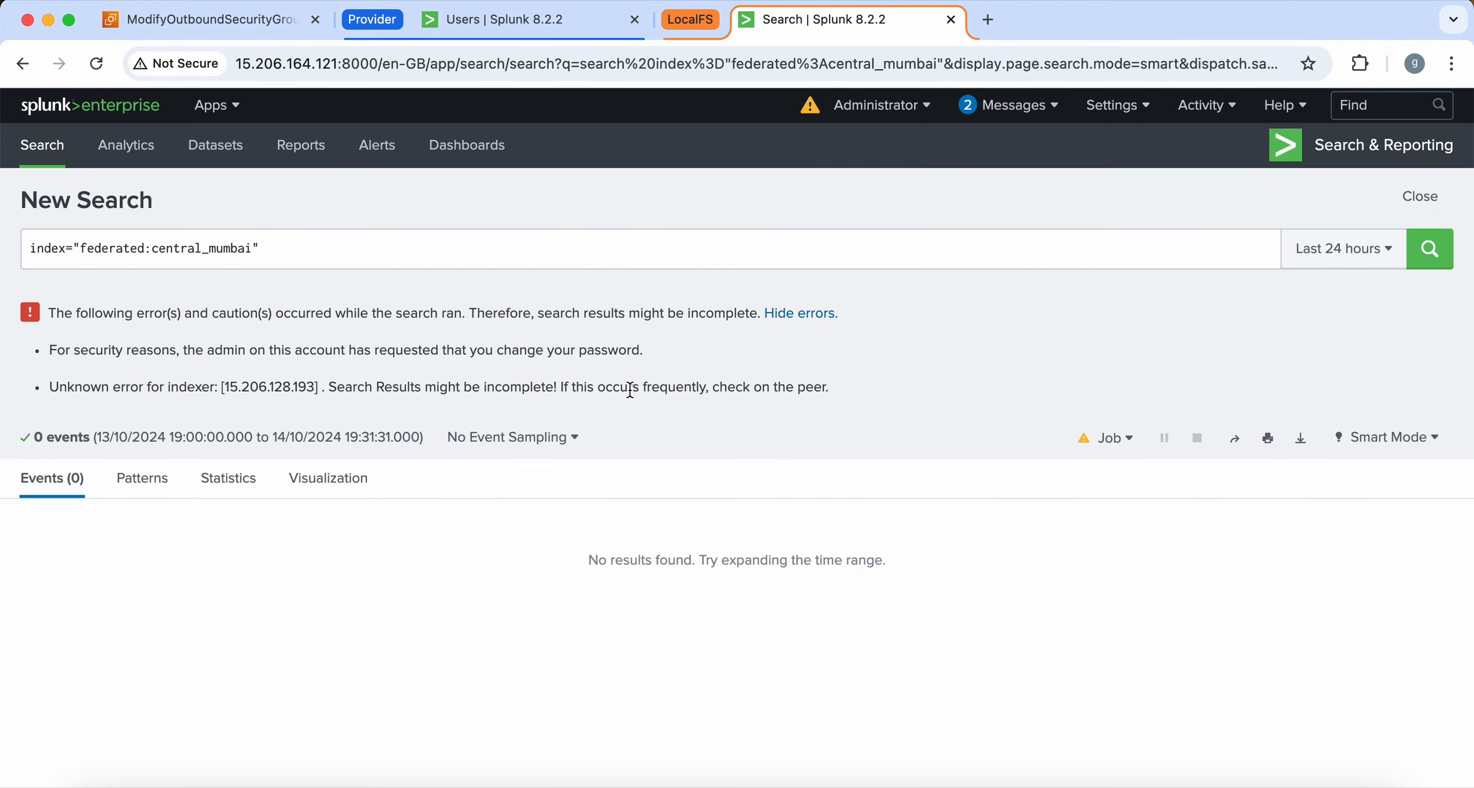
Rerun the federated:central_mumbai search, send one more curl test event, and refresh to get 4 events
{"action": "left_click", "coordinate": [1431, 249]}
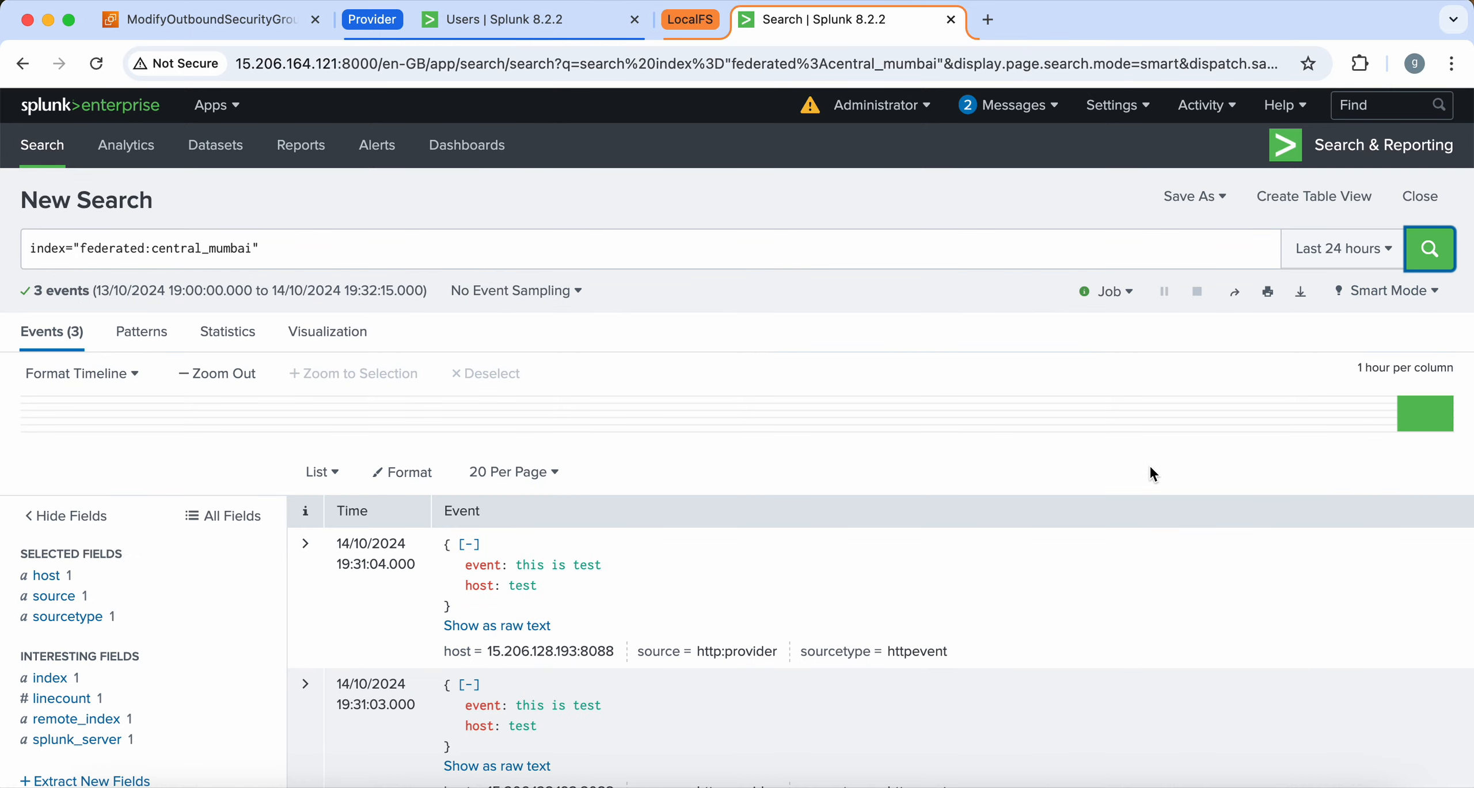
{"action": "scroll", "coordinate": [1130, 444], "scroll_direction": "down", "scroll_amount": 2}
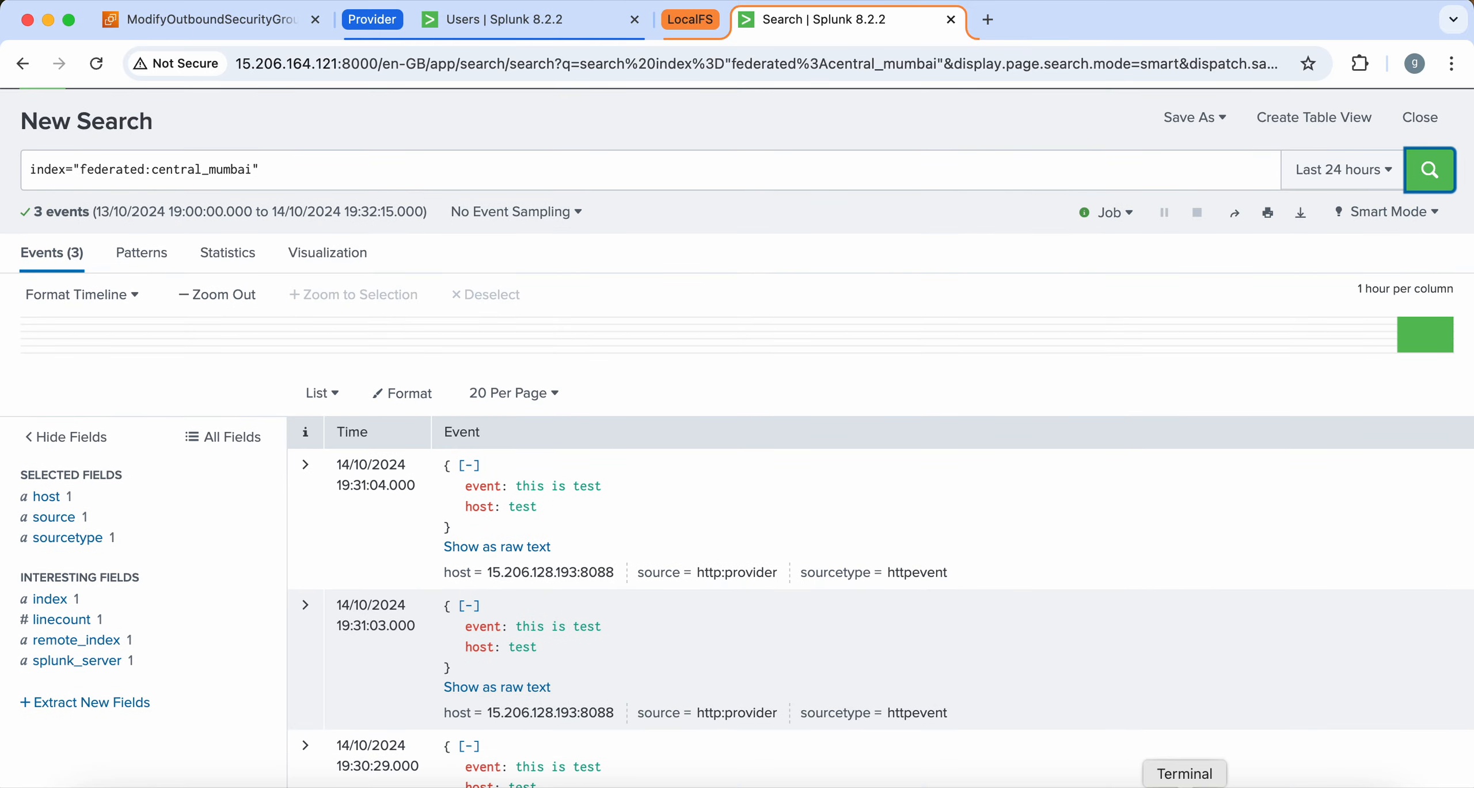
{"action": "left_click", "coordinate": [1185, 787]}
{"action": "key", "text": "Up"}
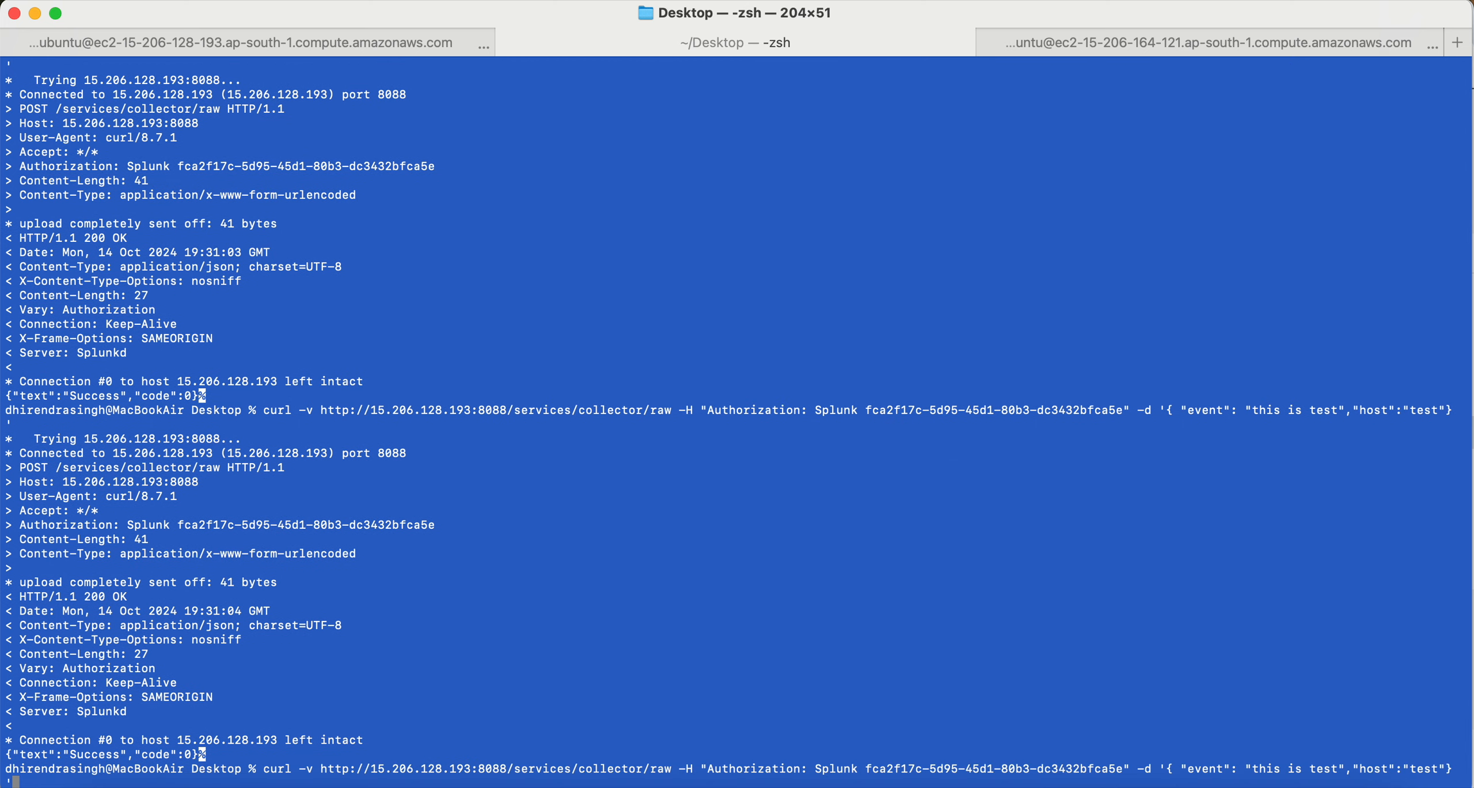
{"action": "key", "text": "Return"}
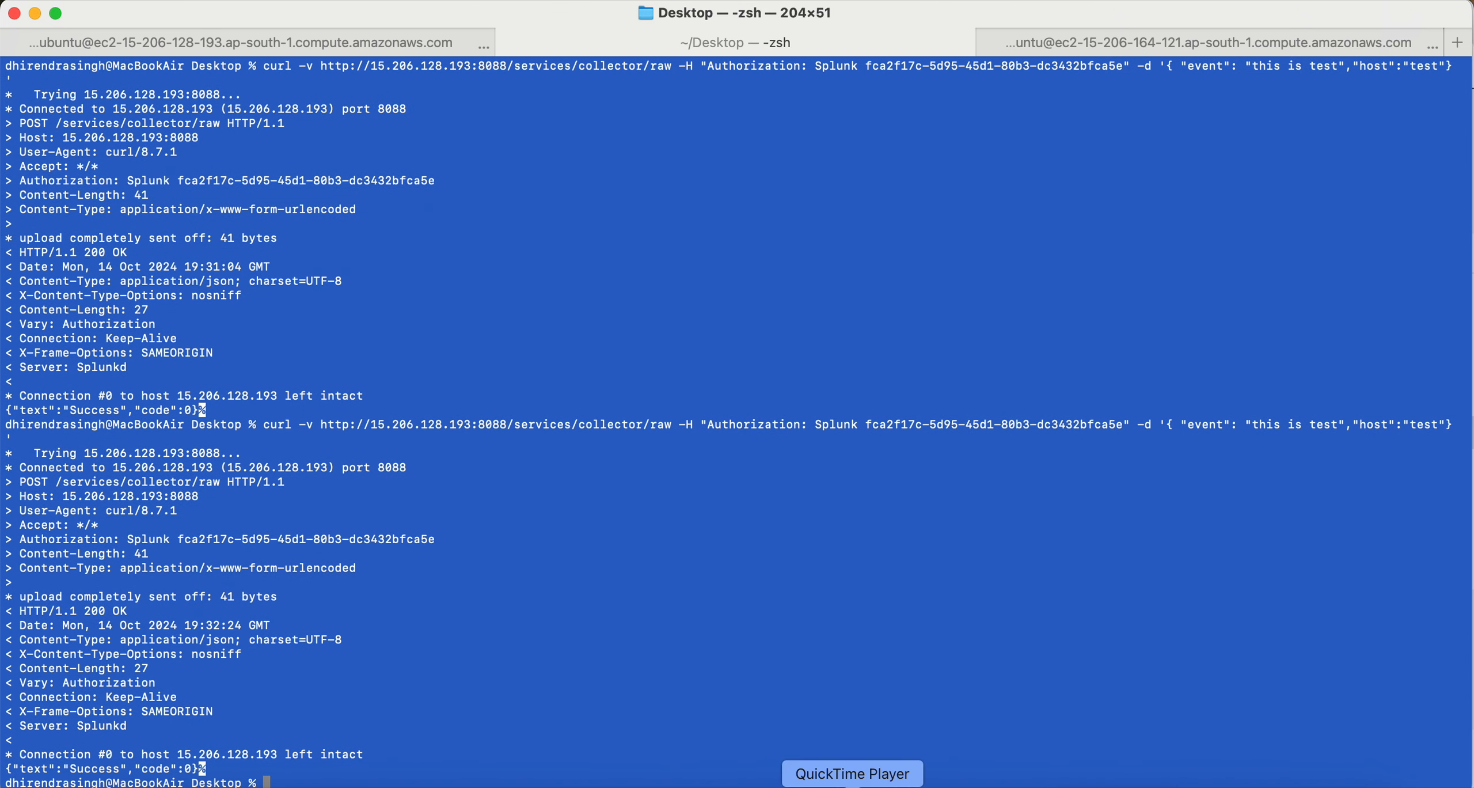
{"action": "left_click", "coordinate": [181, 787]}
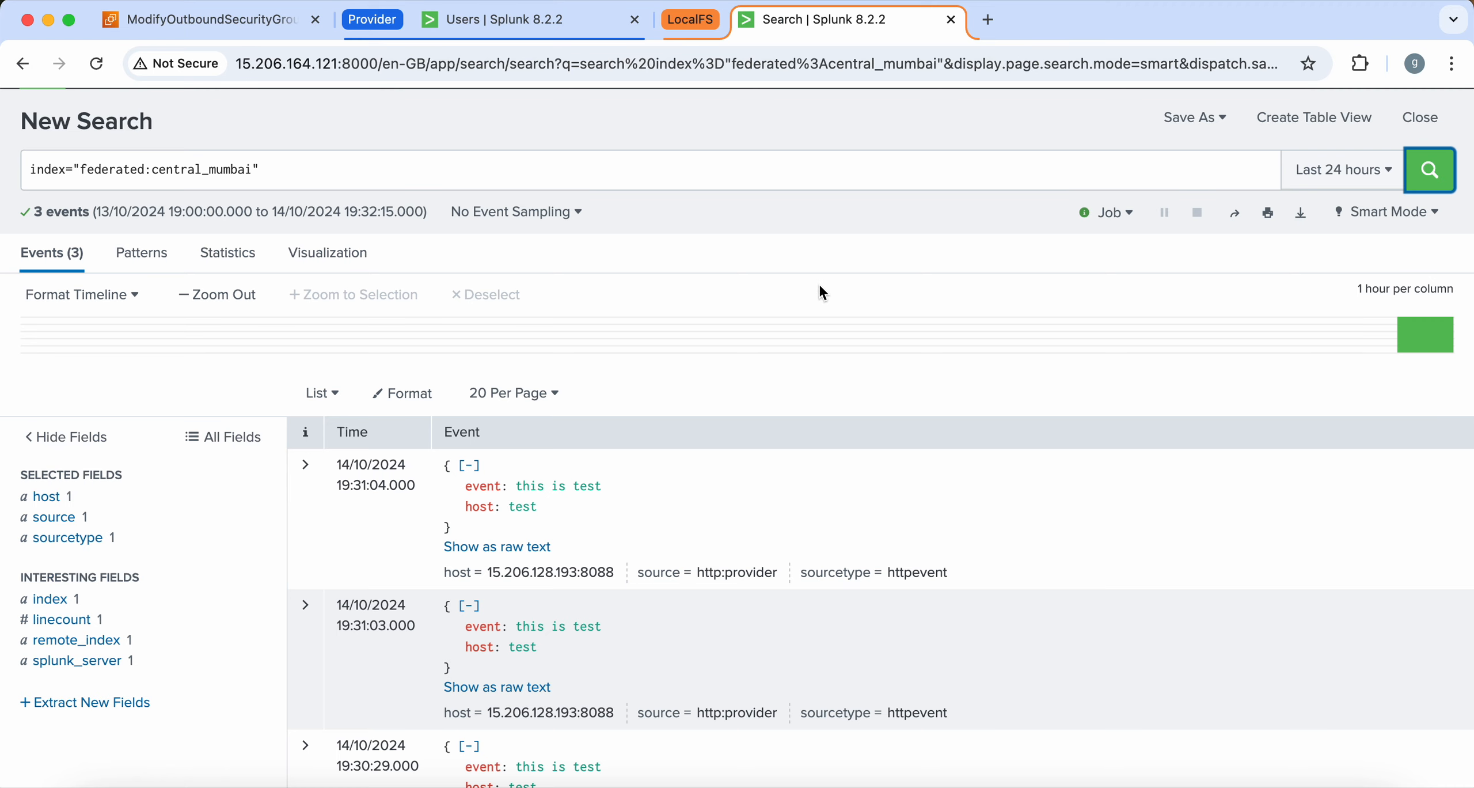
{"action": "left_click", "coordinate": [1444, 180]}
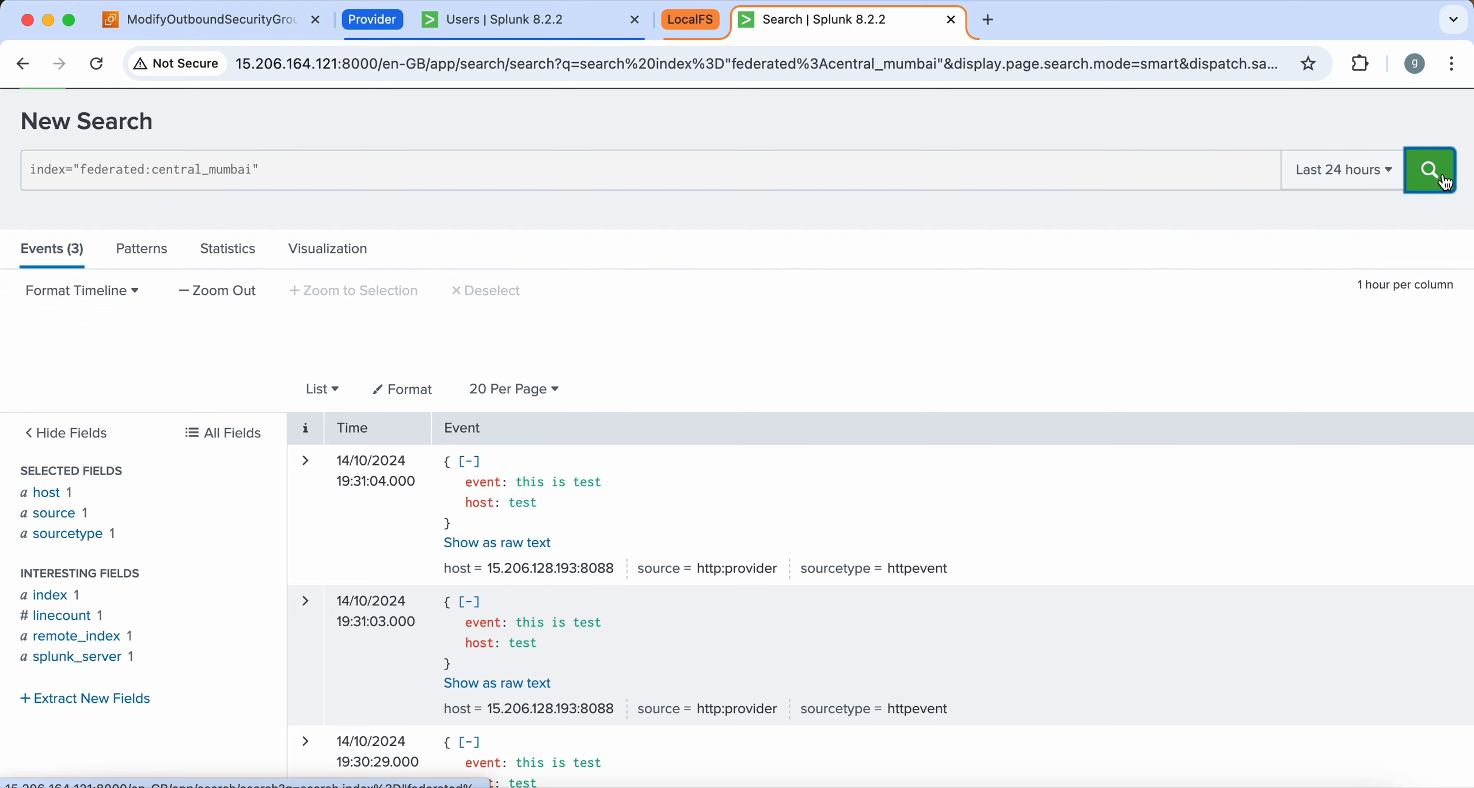
{"action": "left_click", "coordinate": [1445, 181]}
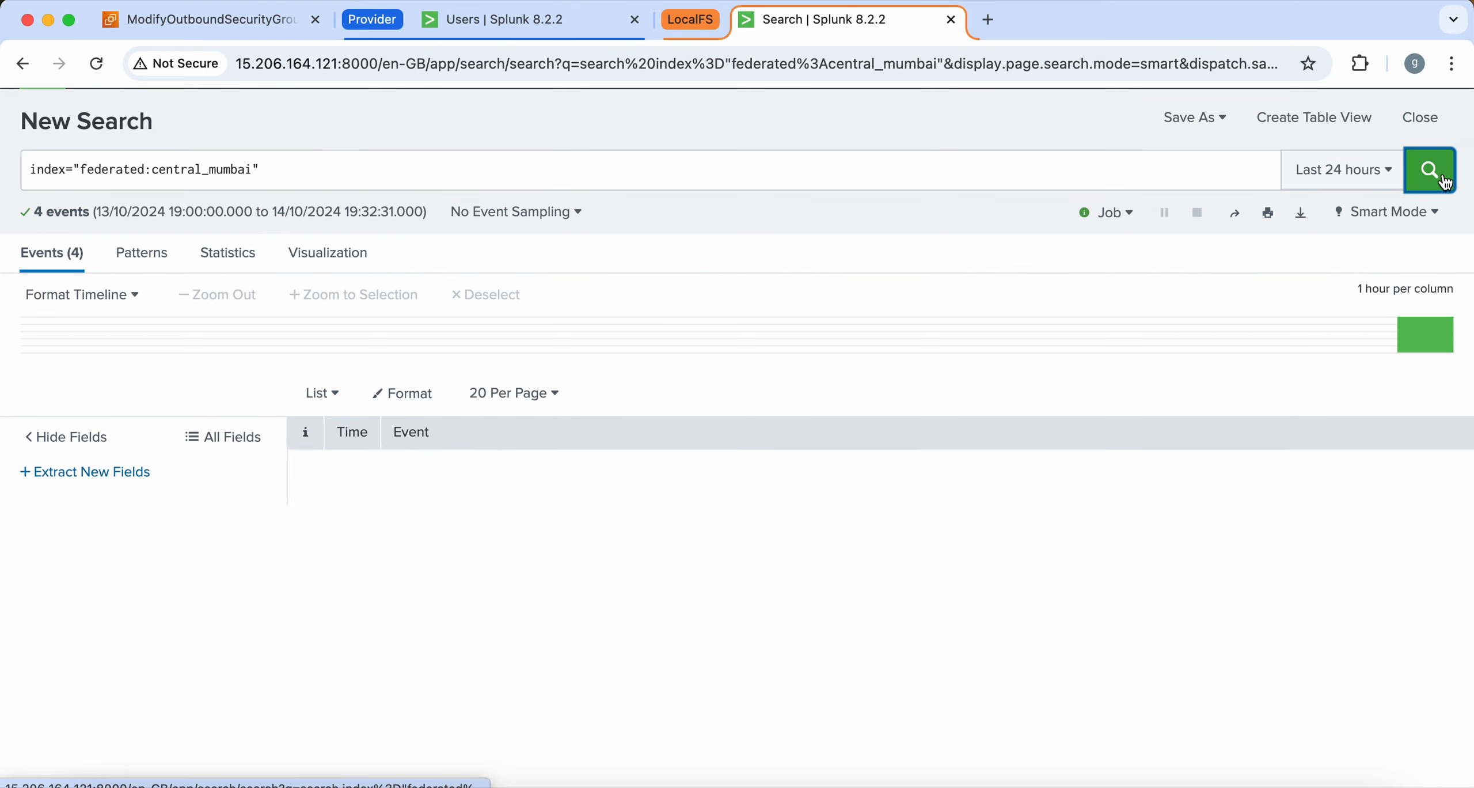